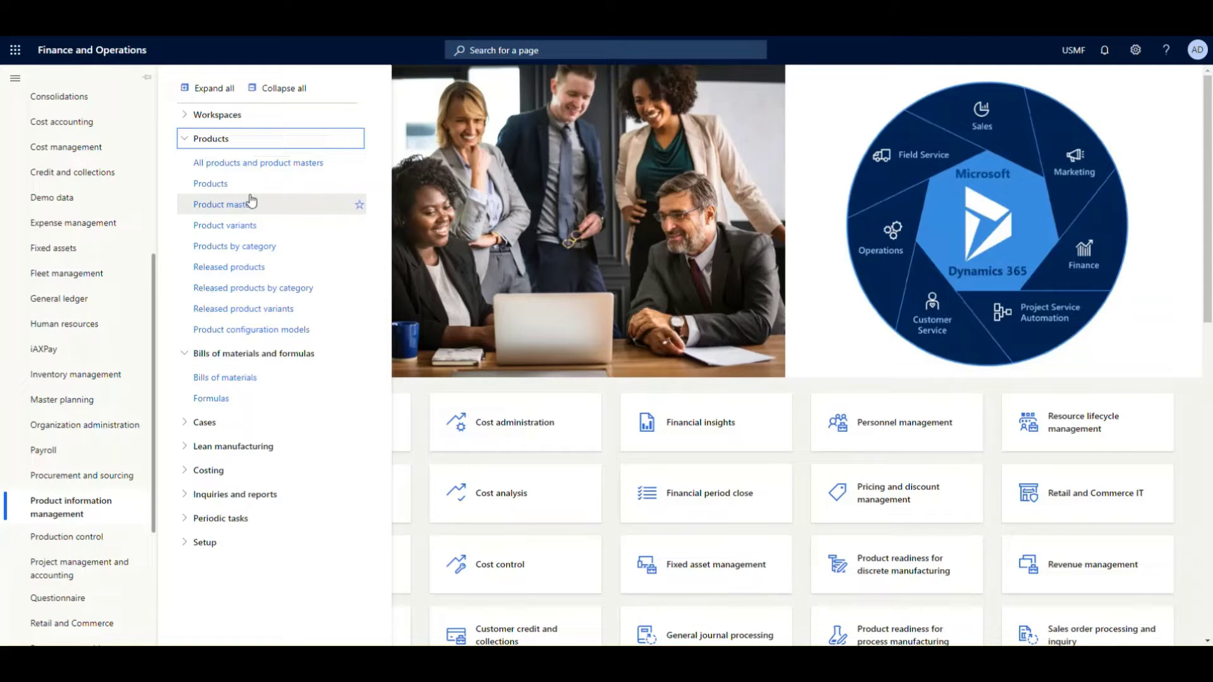
Step: Open the products list and start a new product with product type Item and product subtype Product
{"action": "left_click", "coordinate": [246, 163]}
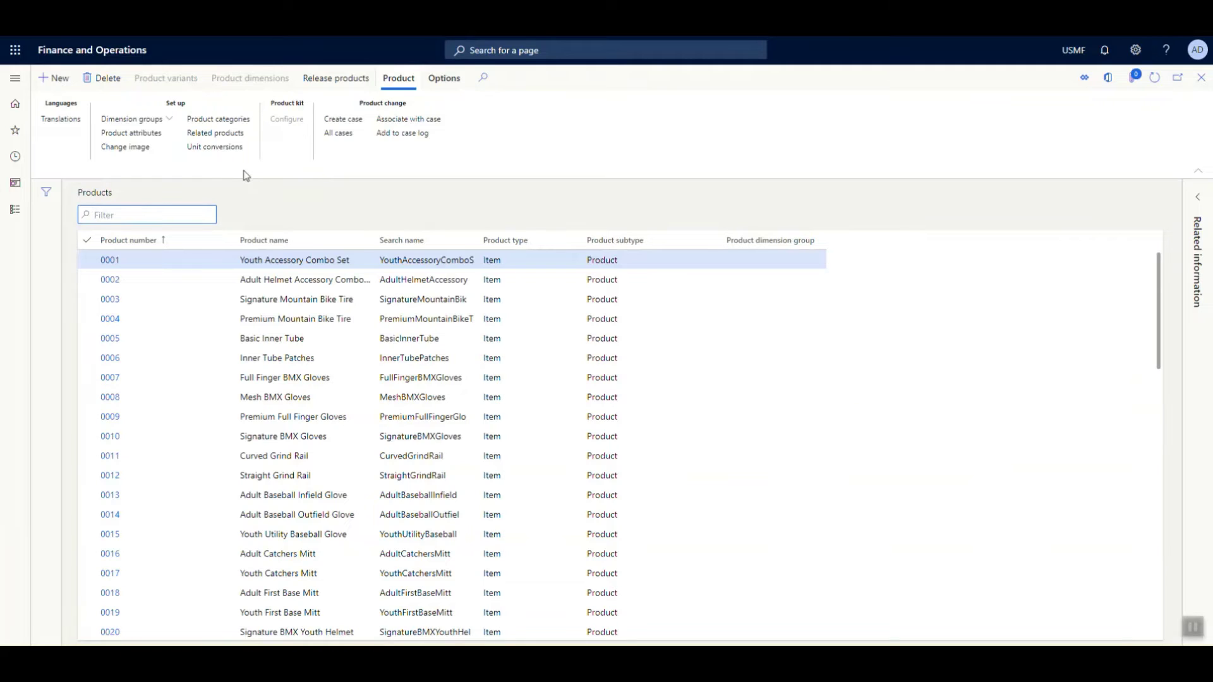
{"action": "left_click", "coordinate": [70, 87]}
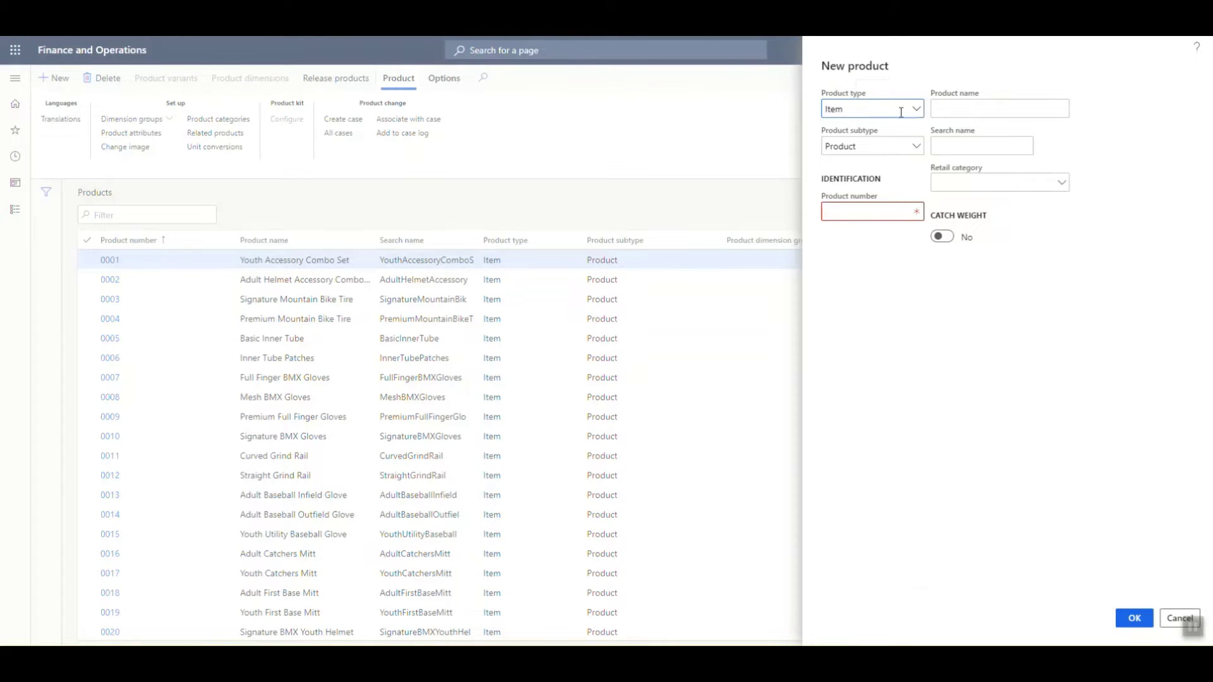
{"action": "left_click", "coordinate": [901, 112]}
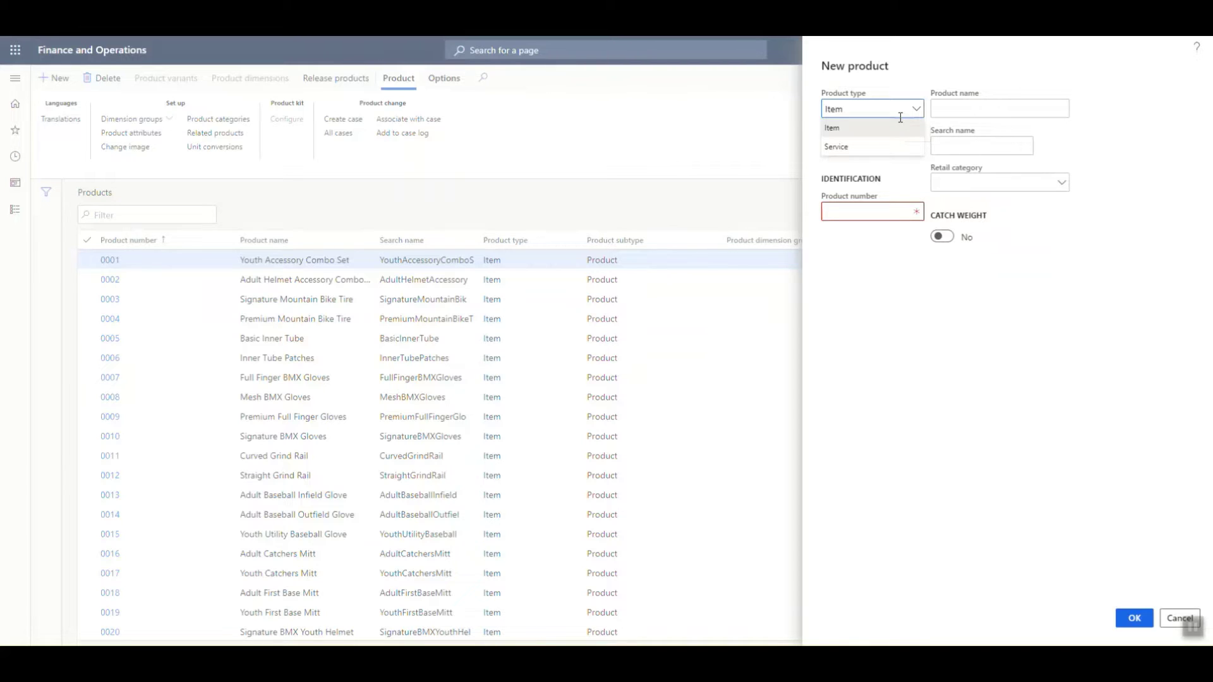
{"action": "left_click", "coordinate": [897, 128]}
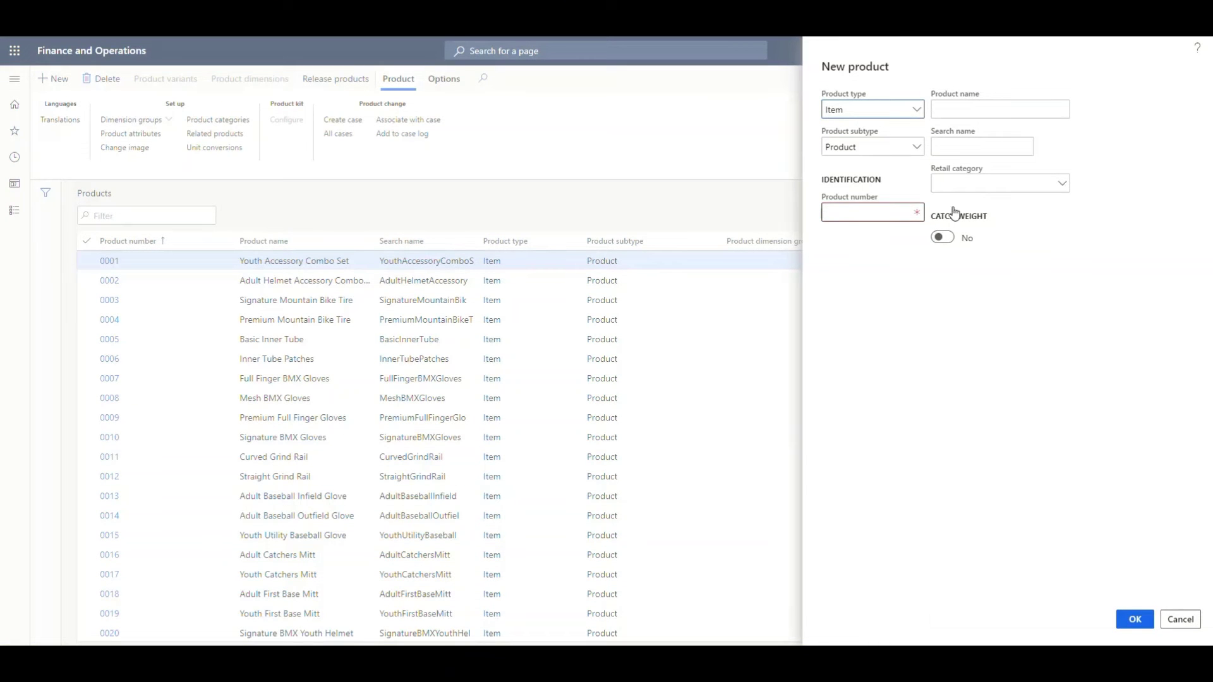
{"action": "left_click", "coordinate": [876, 144]}
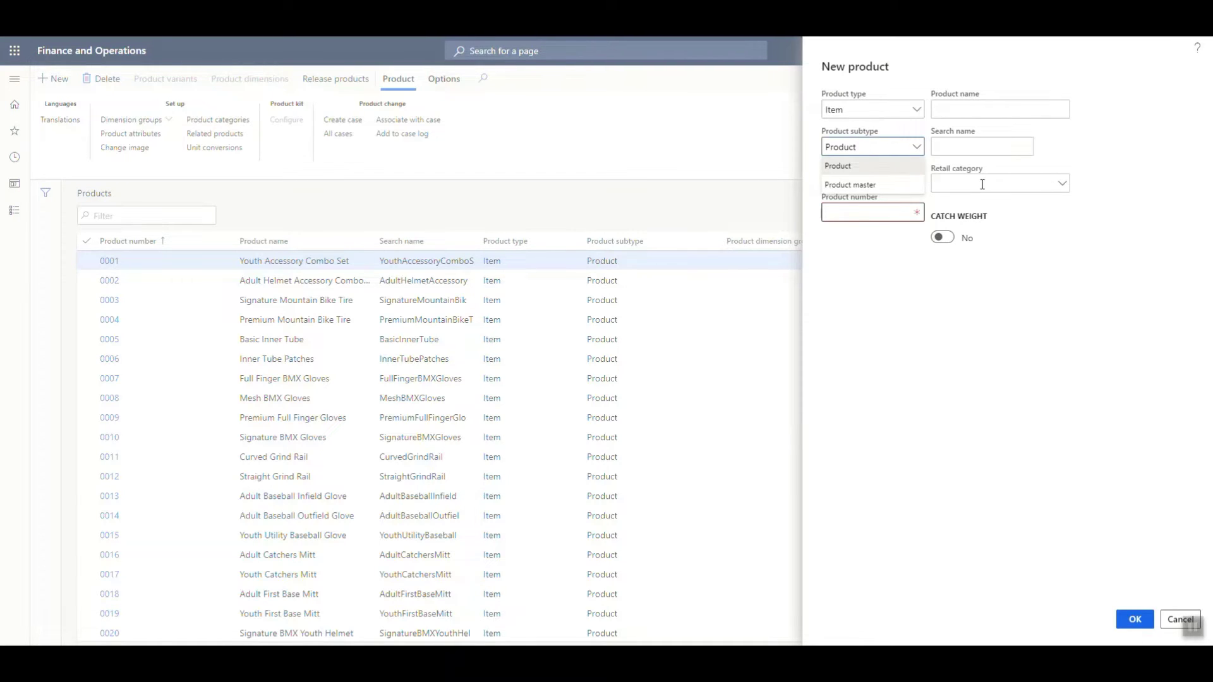
{"action": "left_click", "coordinate": [914, 172]}
Step: Enter product number ITM0001, product name and search name BMX Helmet Kids, and retail category Kids BMX Helmet
{"action": "left_click", "coordinate": [871, 212]}
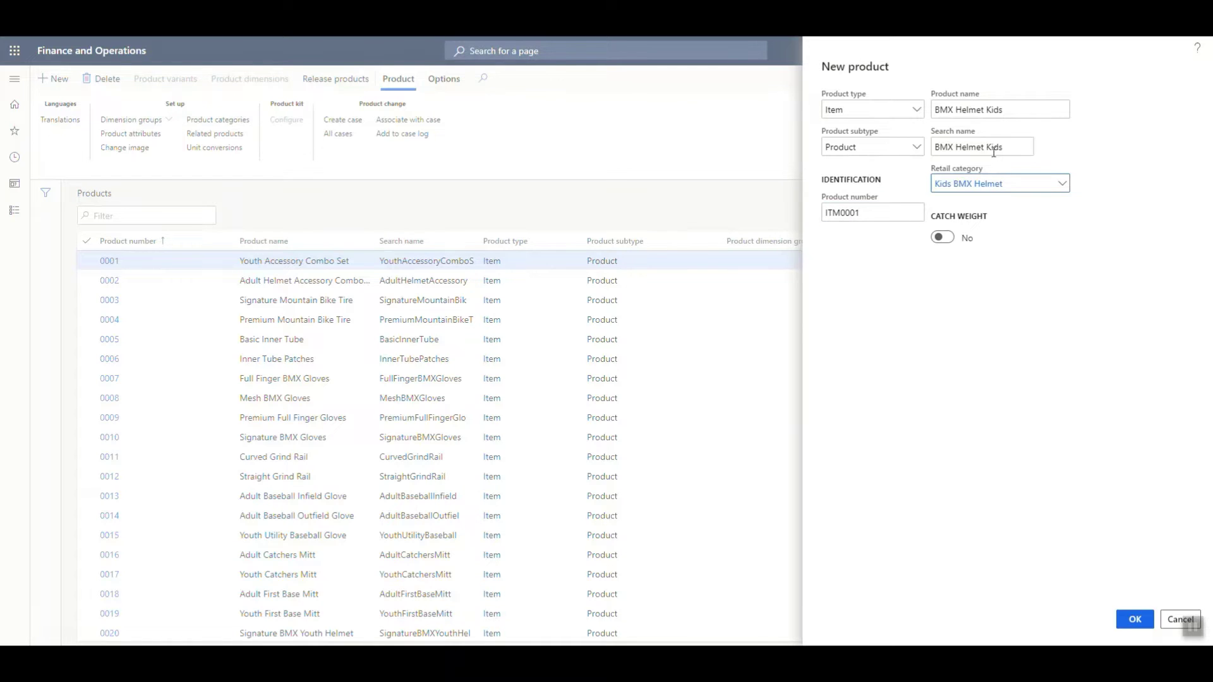
{"action": "left_click_drag", "start_coordinate": [981, 146], "coordinate": [1029, 97]}
{"action": "left_click", "coordinate": [1044, 113]}
{"action": "key", "text": "Tab"}
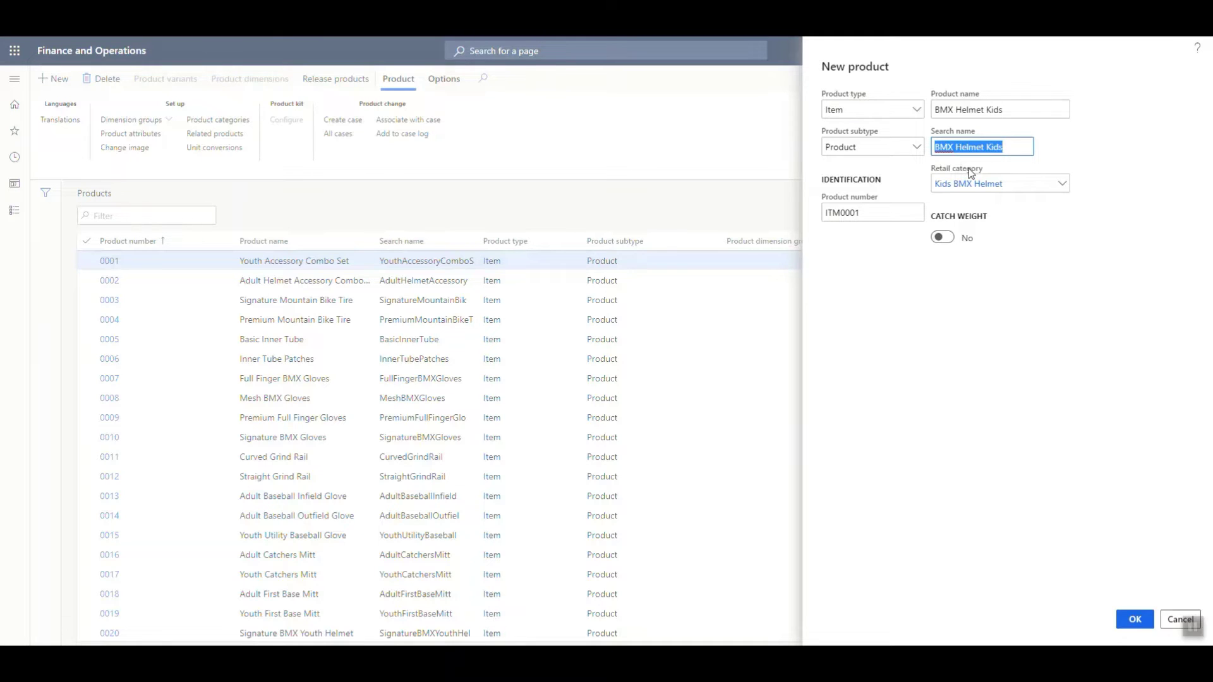
{"action": "left_click", "coordinate": [1062, 185]}
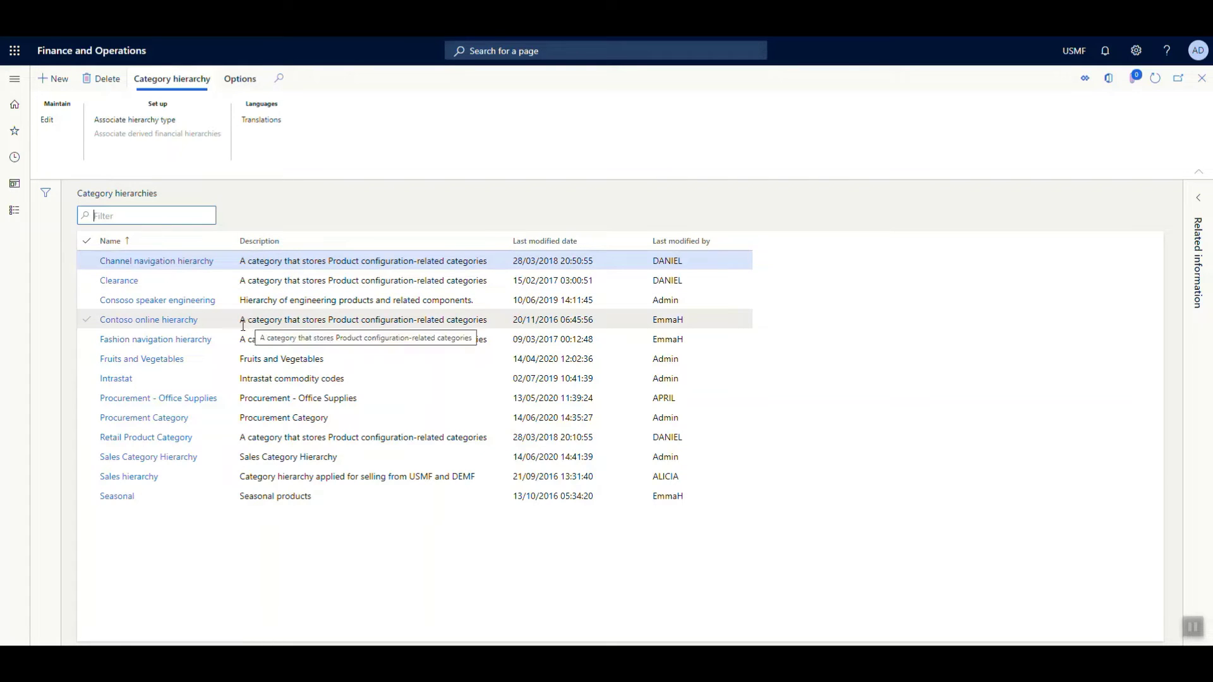
Step: Examine the Retail Product Category hierarchy down through Action Sports and BMX Biking to the BMX Helmets subcategories
{"action": "left_click", "coordinate": [163, 458]}
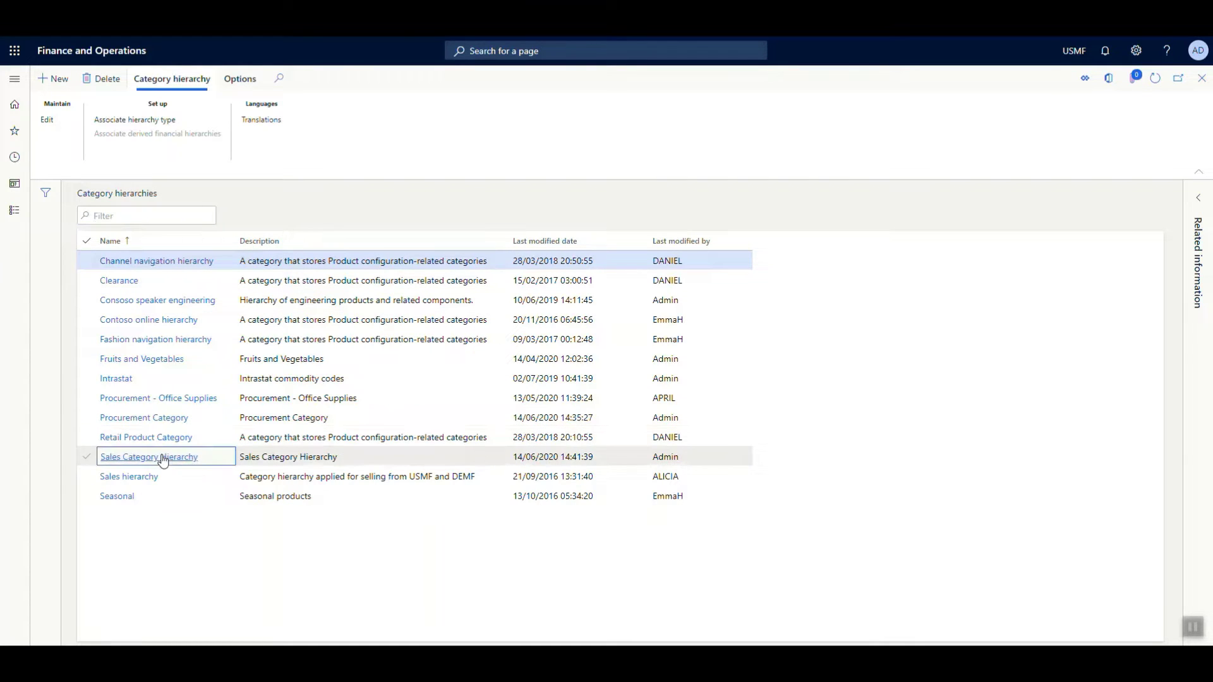
{"action": "left_click", "coordinate": [150, 439]}
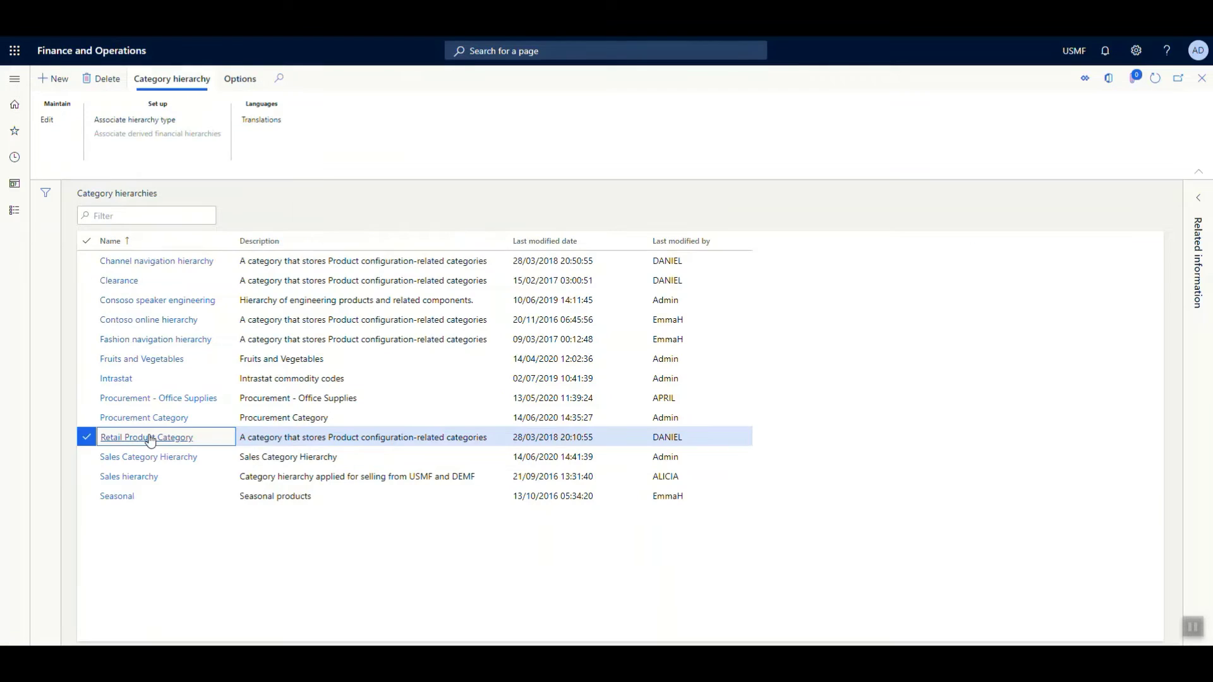
{"action": "left_click", "coordinate": [150, 438]}
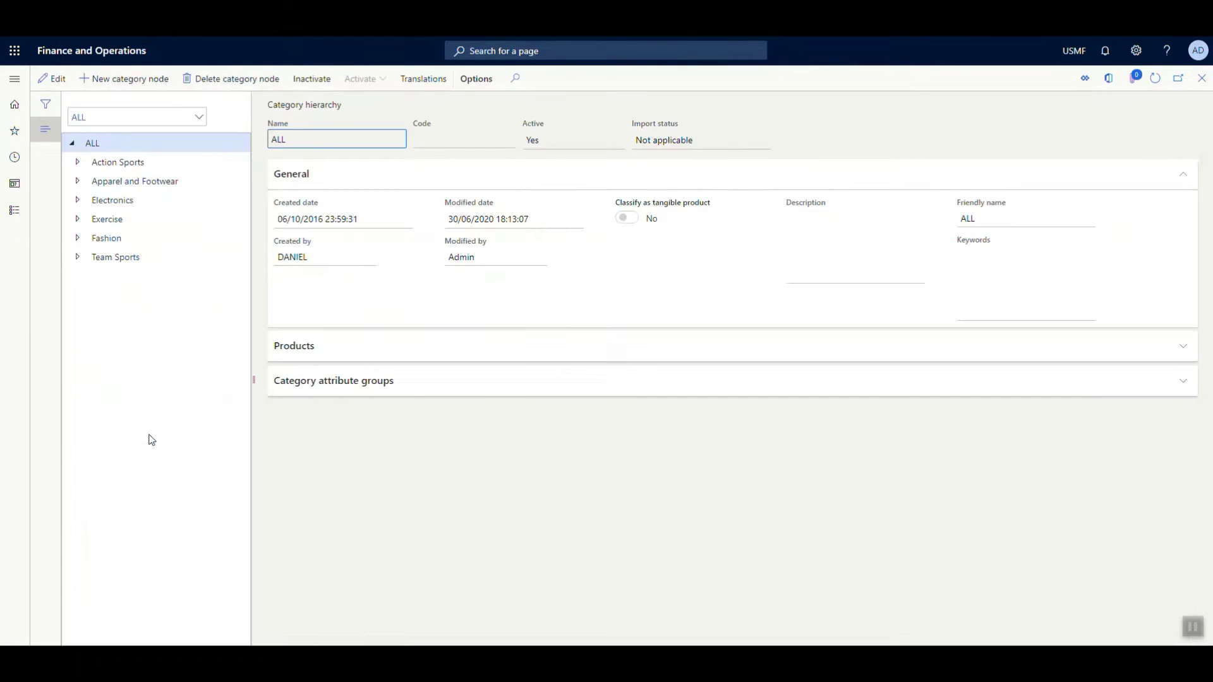
{"action": "left_click", "coordinate": [77, 162]}
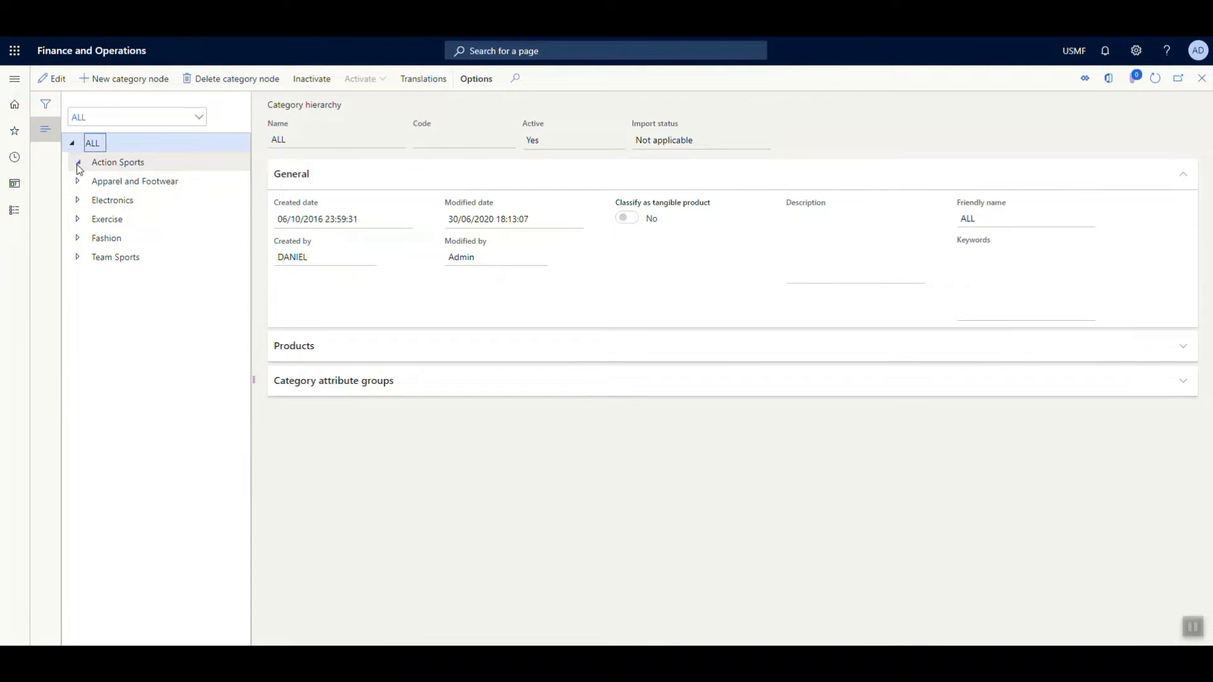
{"action": "left_click", "coordinate": [83, 182]}
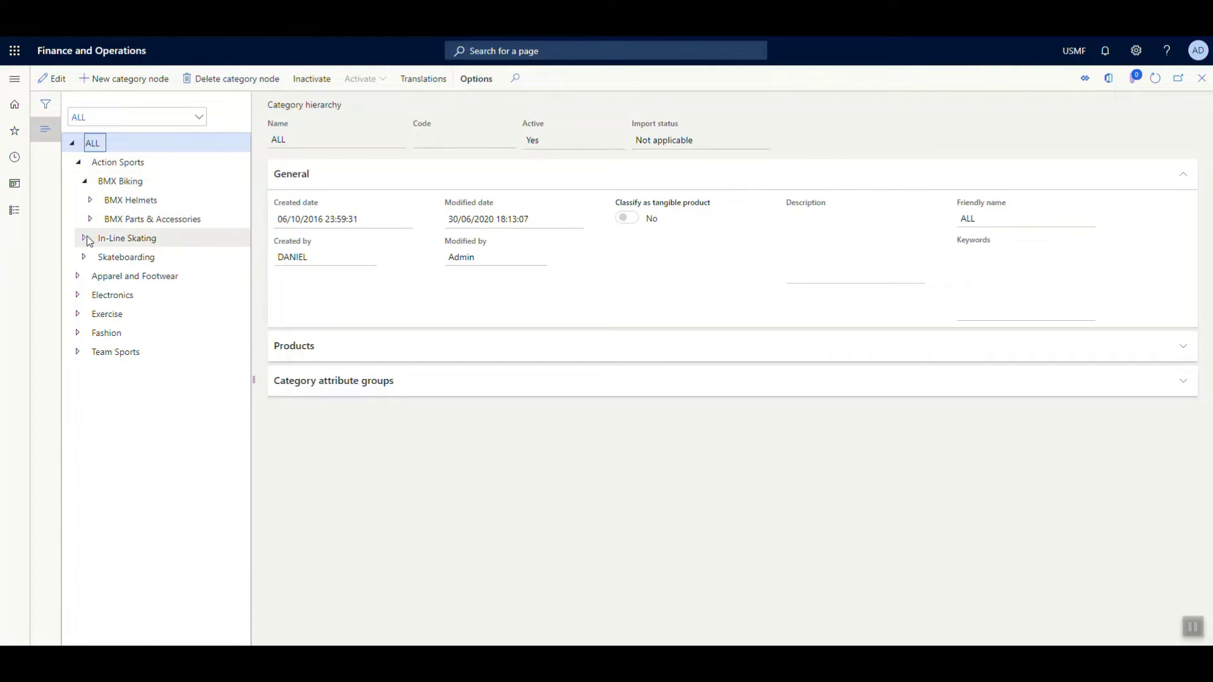
{"action": "left_click", "coordinate": [92, 200]}
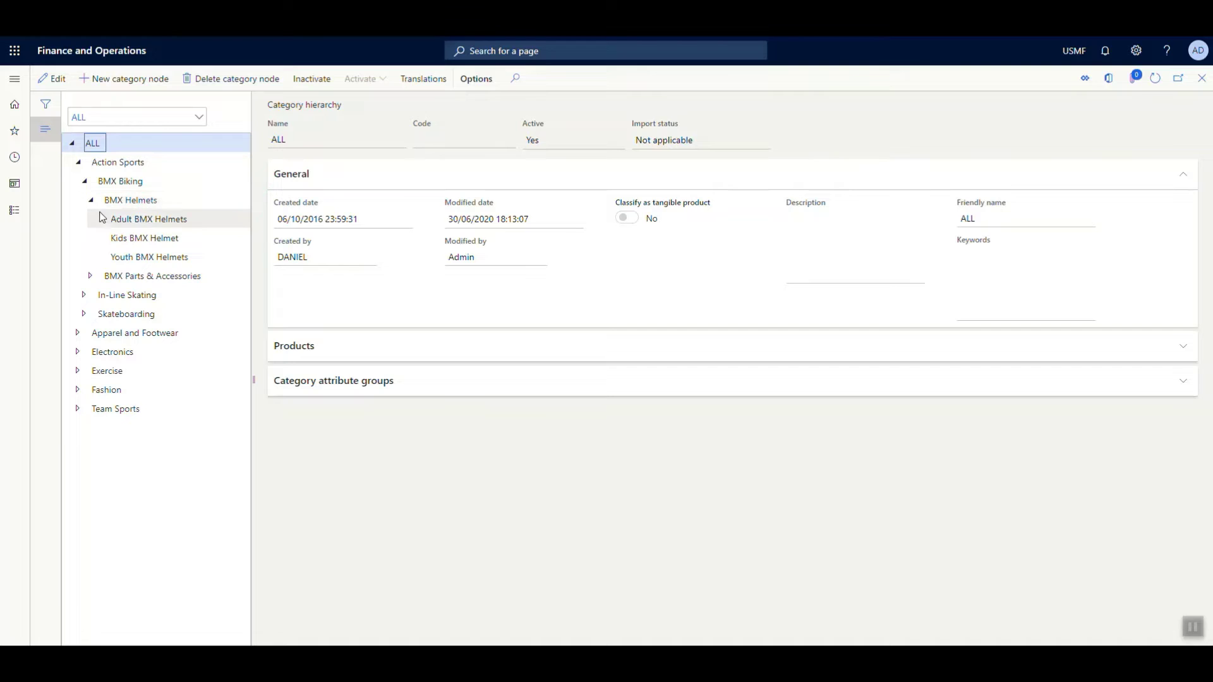
{"action": "left_click", "coordinate": [89, 277]}
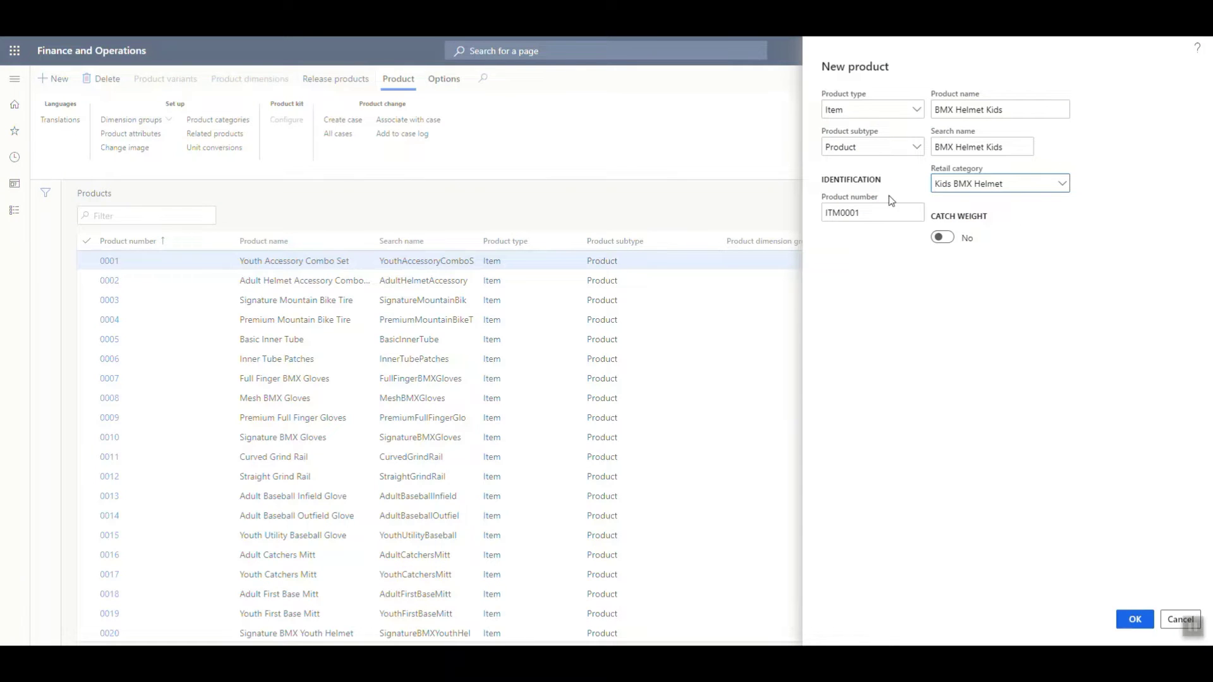
Step: Create the product and copy its product name, BMX Helmet Kids, into the description
{"action": "left_click", "coordinate": [1130, 621]}
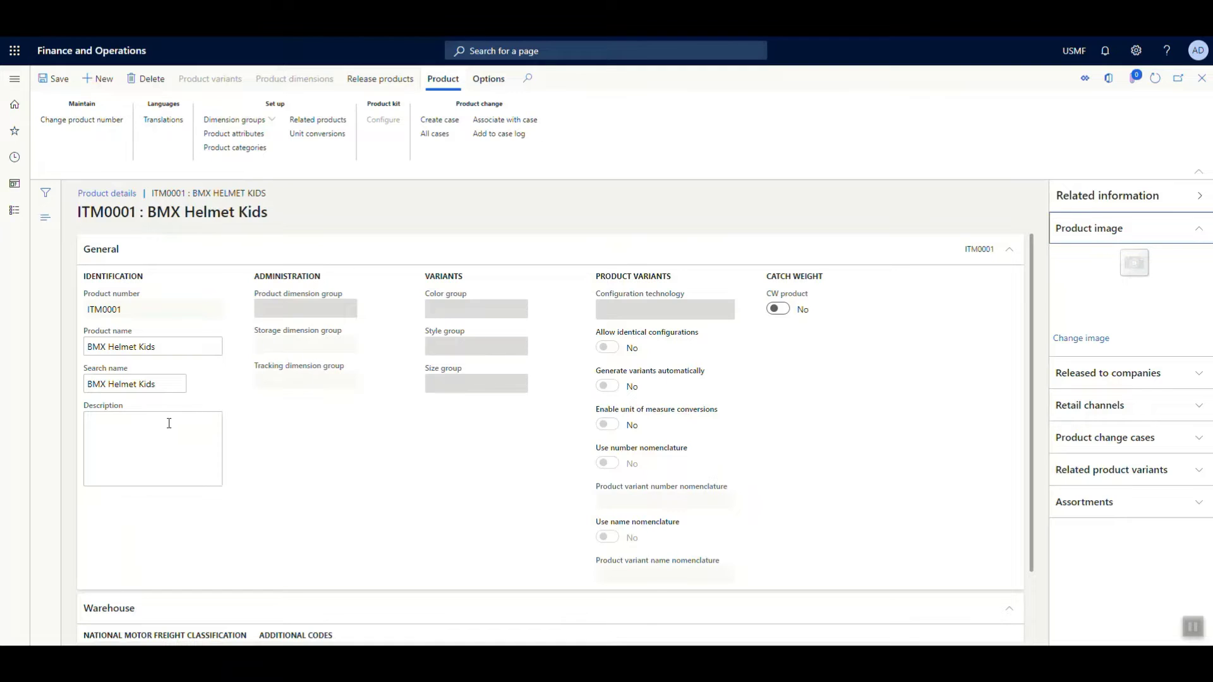
{"action": "left_click", "coordinate": [177, 354]}
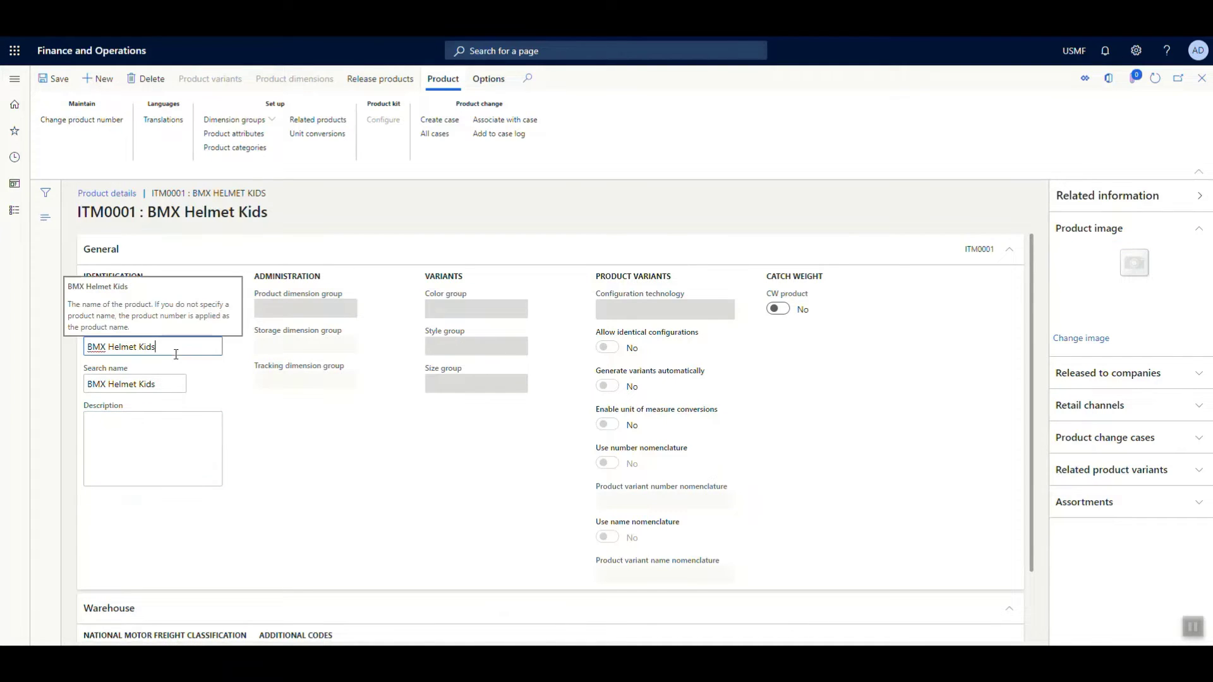
{"action": "key", "text": "ctrl+a"}
{"action": "key", "text": "ctrl+c"}
{"action": "left_click", "coordinate": [120, 432]}
{"action": "key", "text": "ctrl+v"}
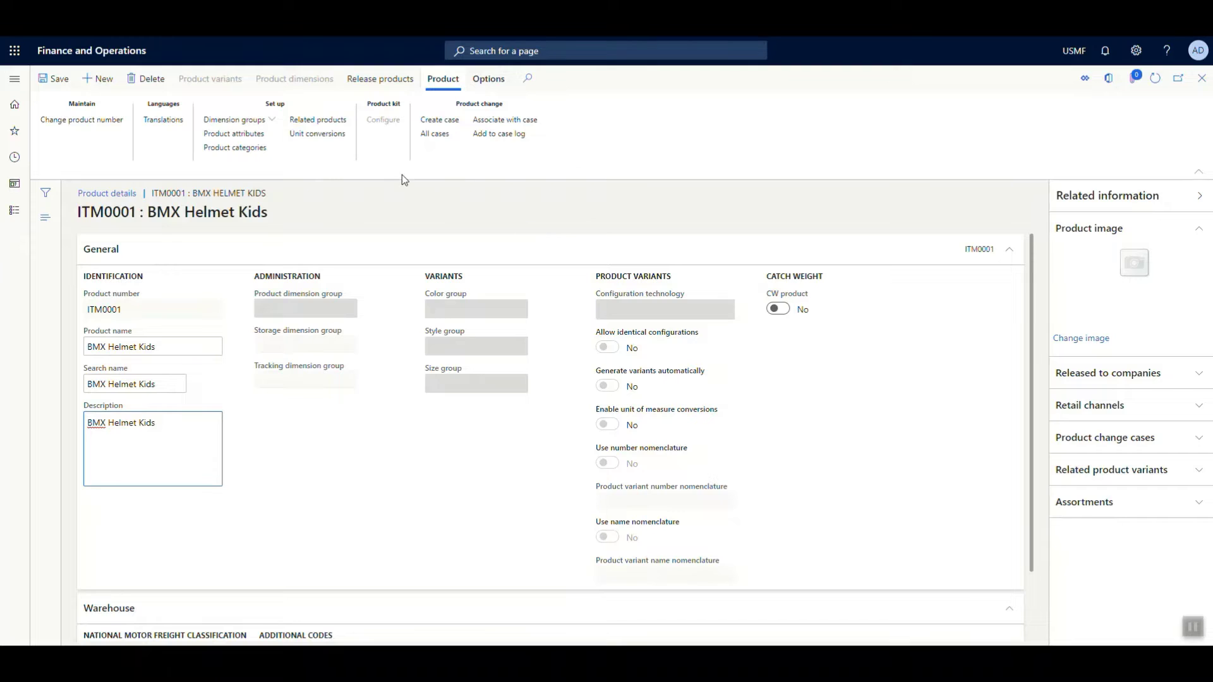
Step: Assign storage dimension group SiteWH and tracking dimension group None to the product
{"action": "left_click", "coordinate": [272, 124]}
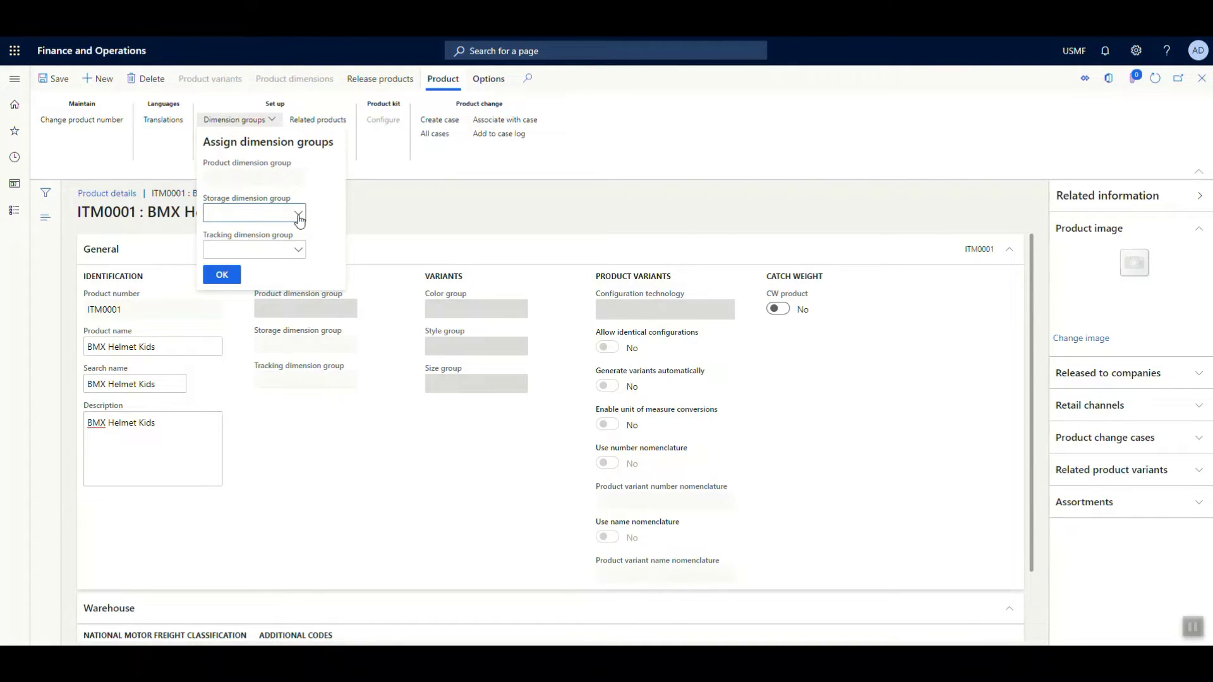
{"action": "left_click", "coordinate": [297, 214]}
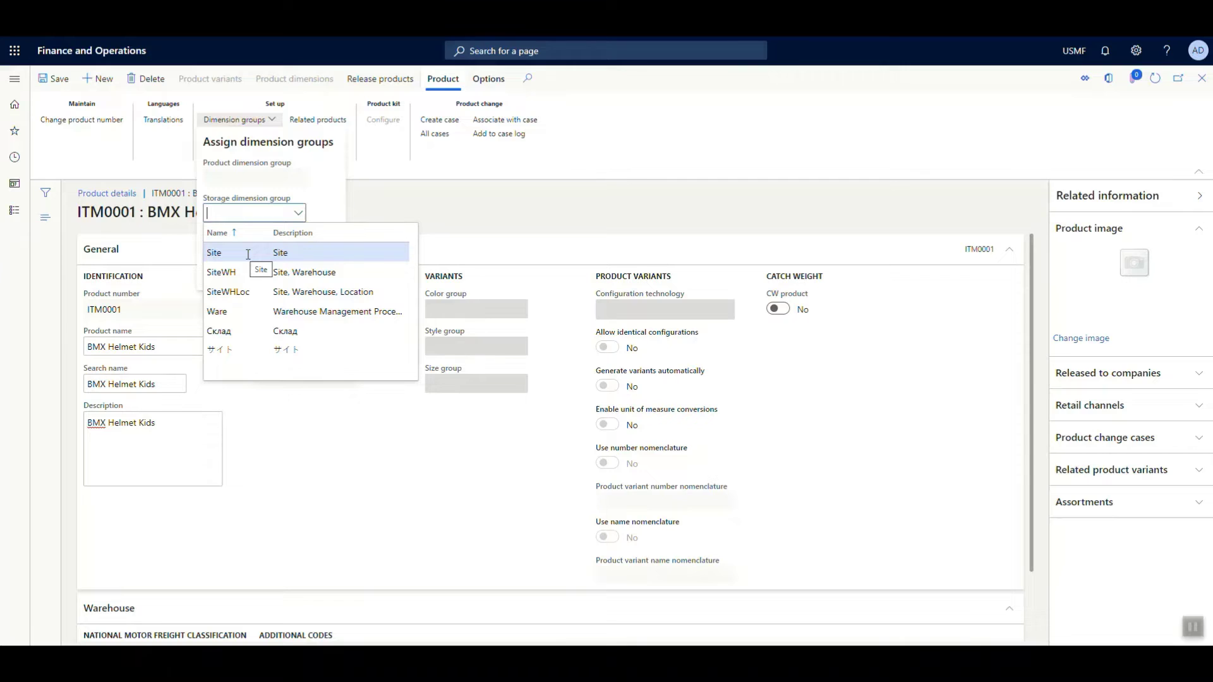
{"action": "left_click", "coordinate": [231, 273]}
{"action": "left_click", "coordinate": [299, 250]}
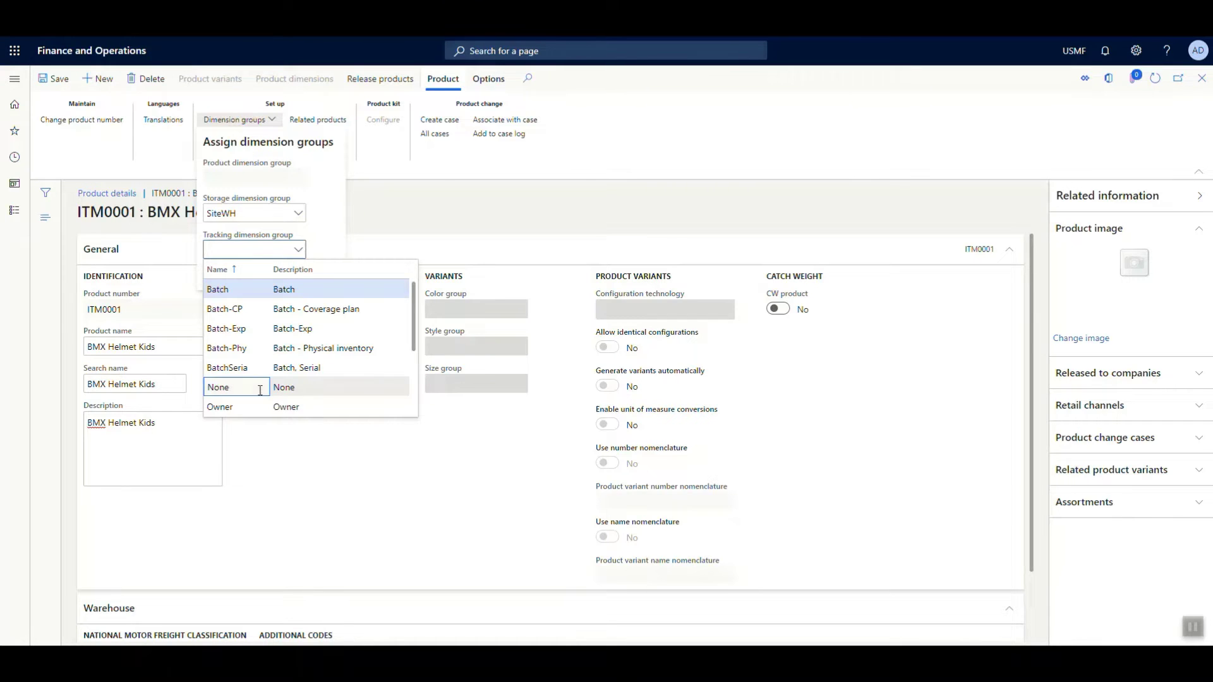
{"action": "left_click", "coordinate": [259, 387]}
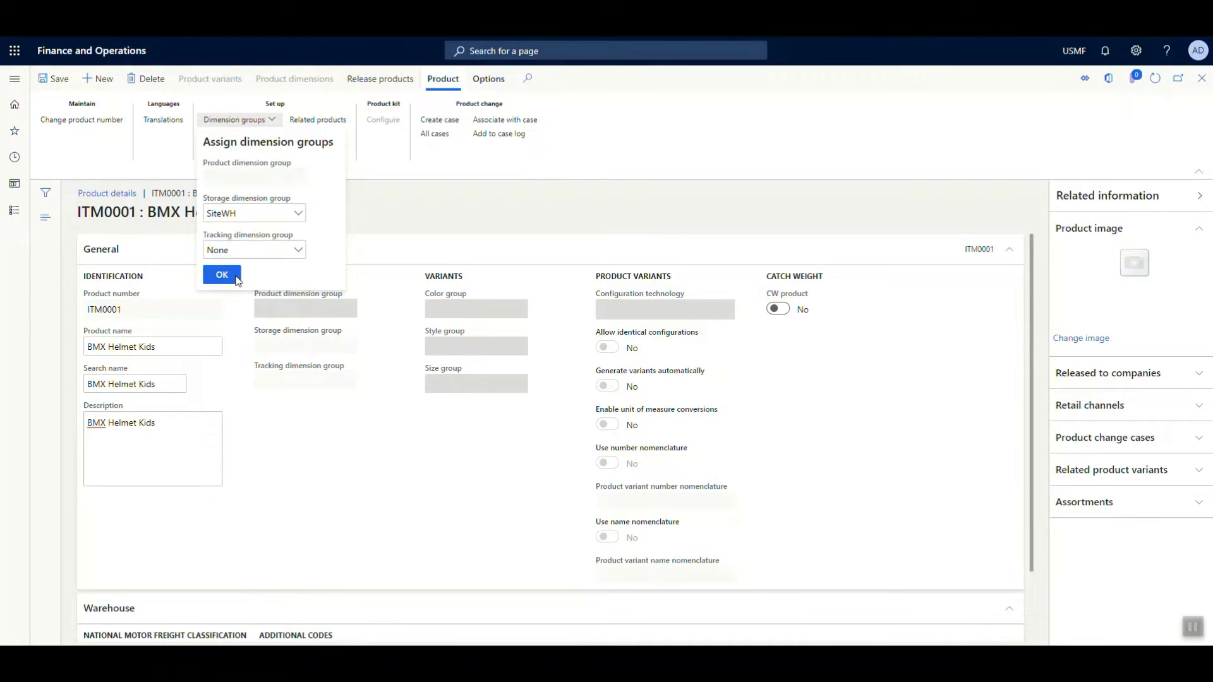
{"action": "left_click", "coordinate": [222, 274]}
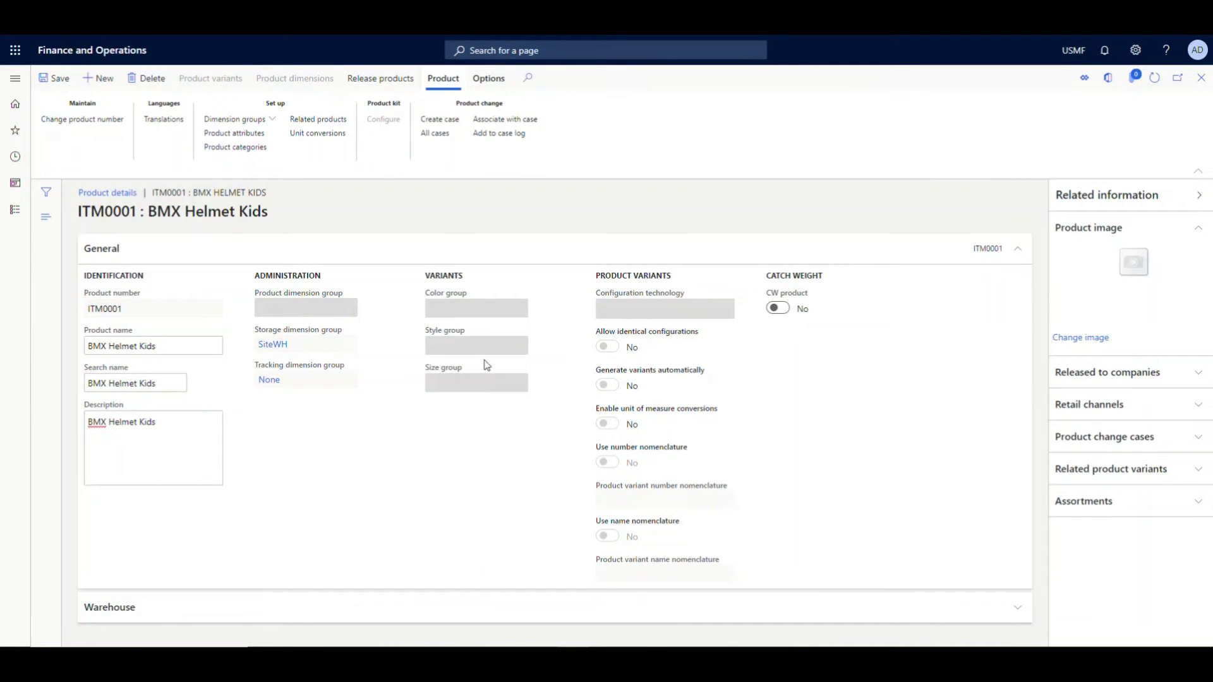
Step: Review the product's text translations for English (India), looking at the translated description and product name fields
{"action": "left_click", "coordinate": [166, 120]}
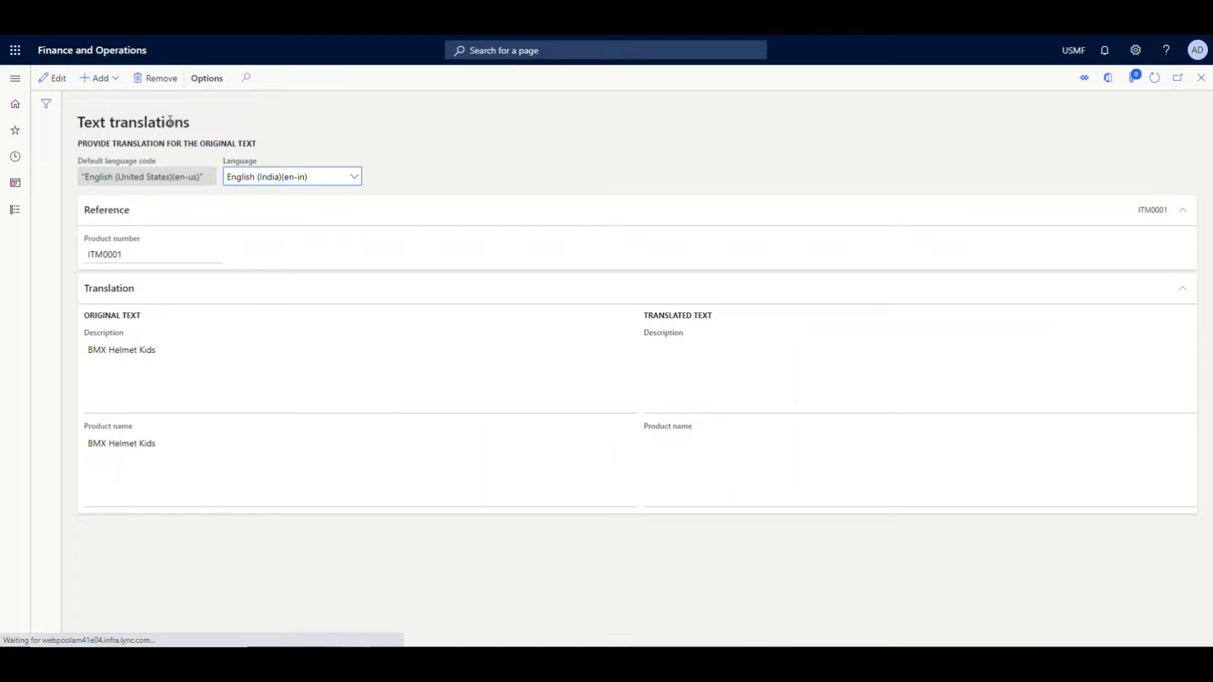
{"action": "left_click", "coordinate": [305, 175]}
{"action": "left_click", "coordinate": [709, 375]}
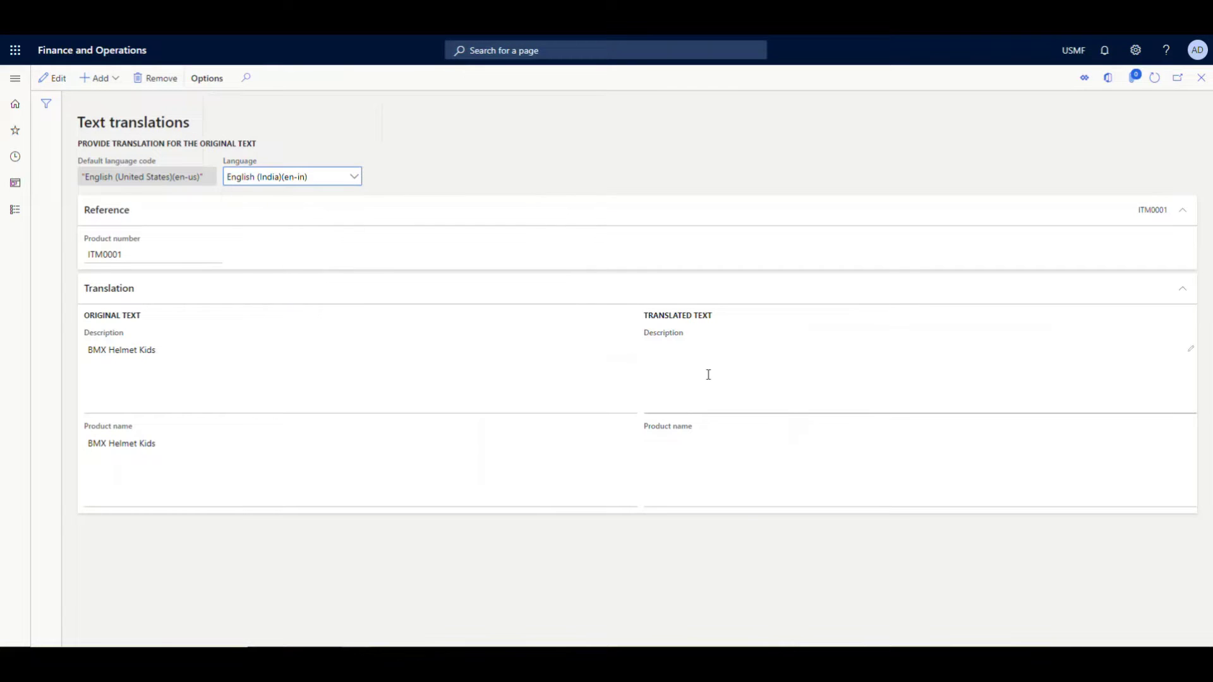
{"action": "left_click", "coordinate": [714, 441]}
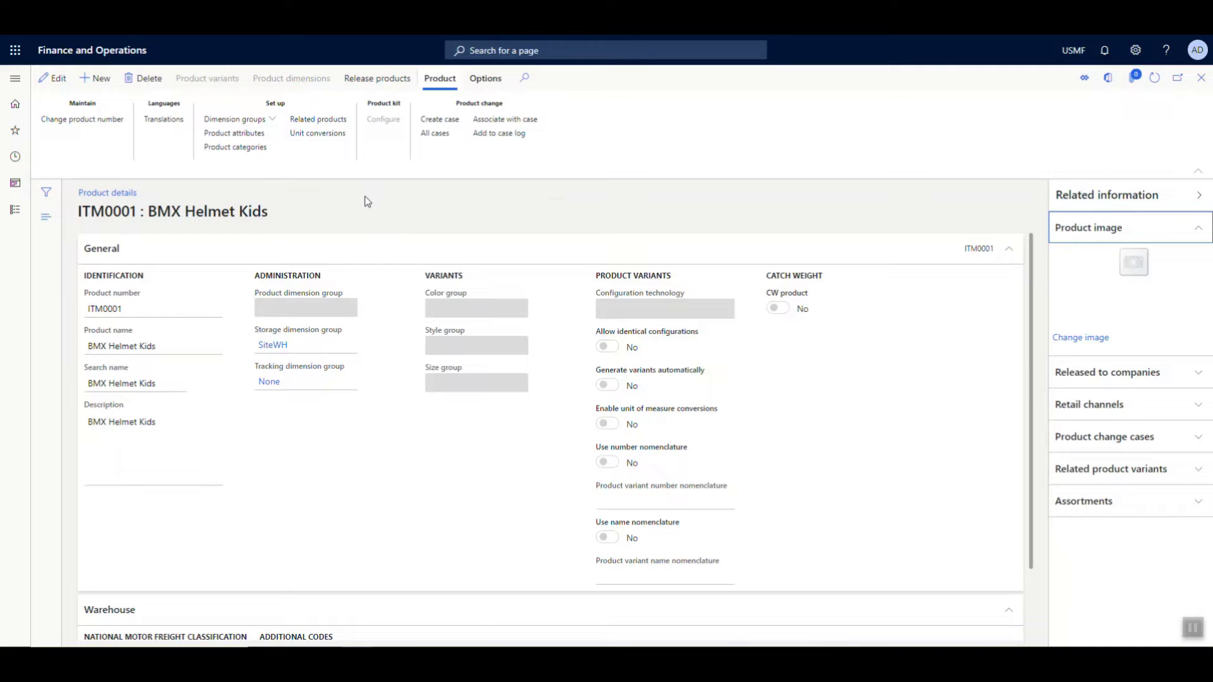
Step: Review the product's standard, intra-class and inter-class unit conversions, and return to the product details
{"action": "left_click", "coordinate": [317, 133]}
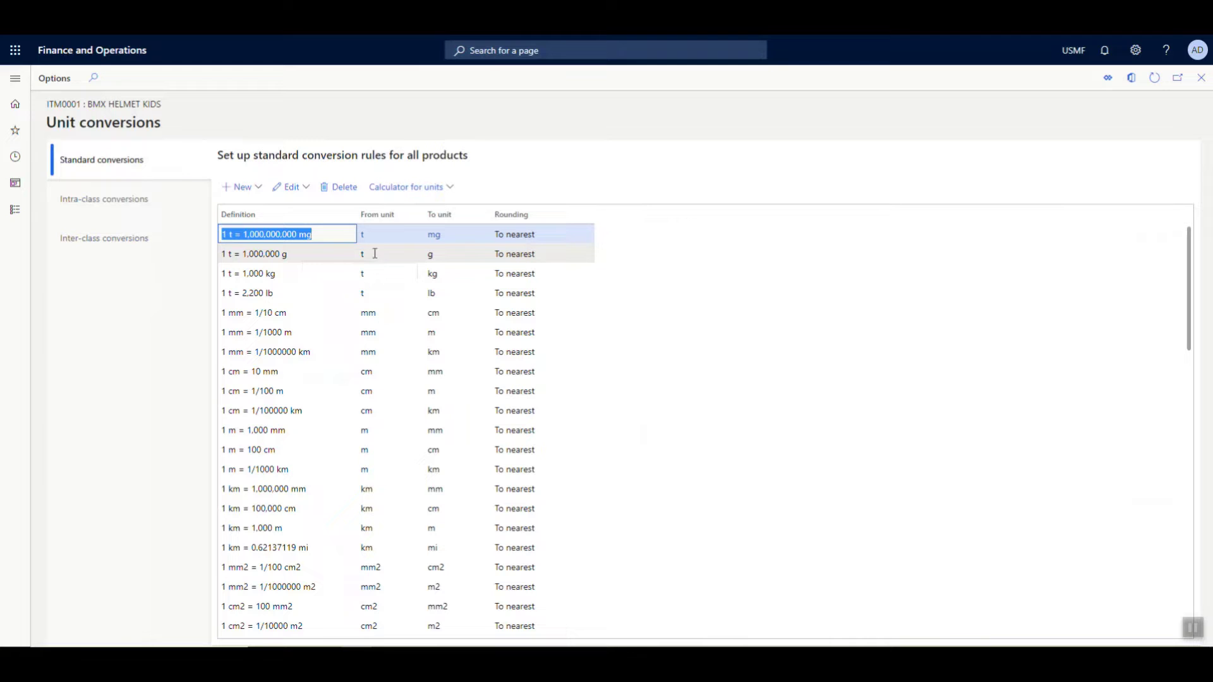
{"action": "scroll", "coordinate": [401, 259], "scroll_direction": "down", "scroll_amount": 12}
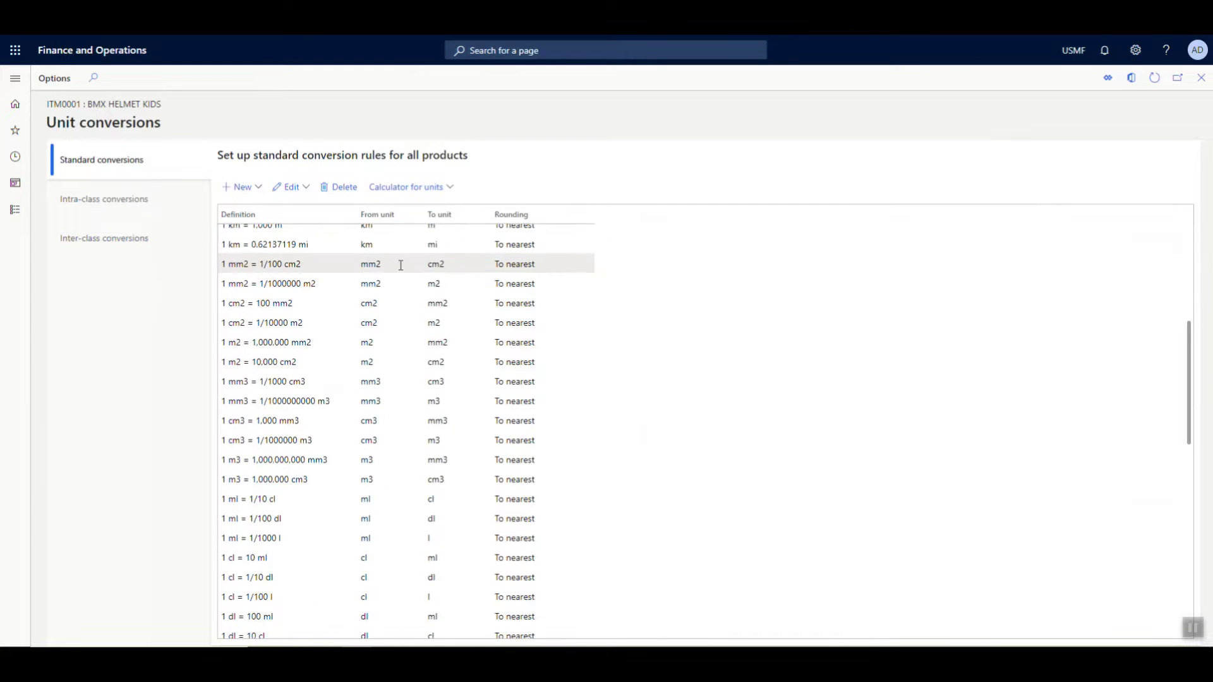
{"action": "left_click", "coordinate": [143, 217]}
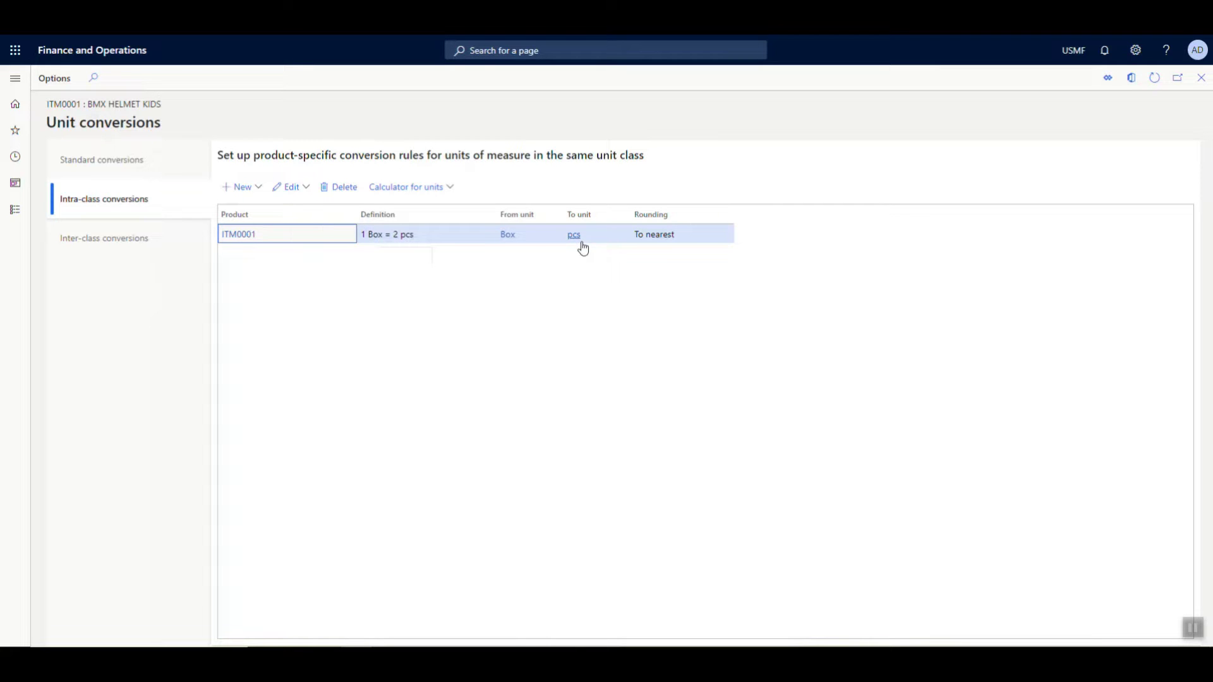
{"action": "mouse_move", "coordinate": [533, 244]}
{"action": "left_click", "coordinate": [153, 246]}
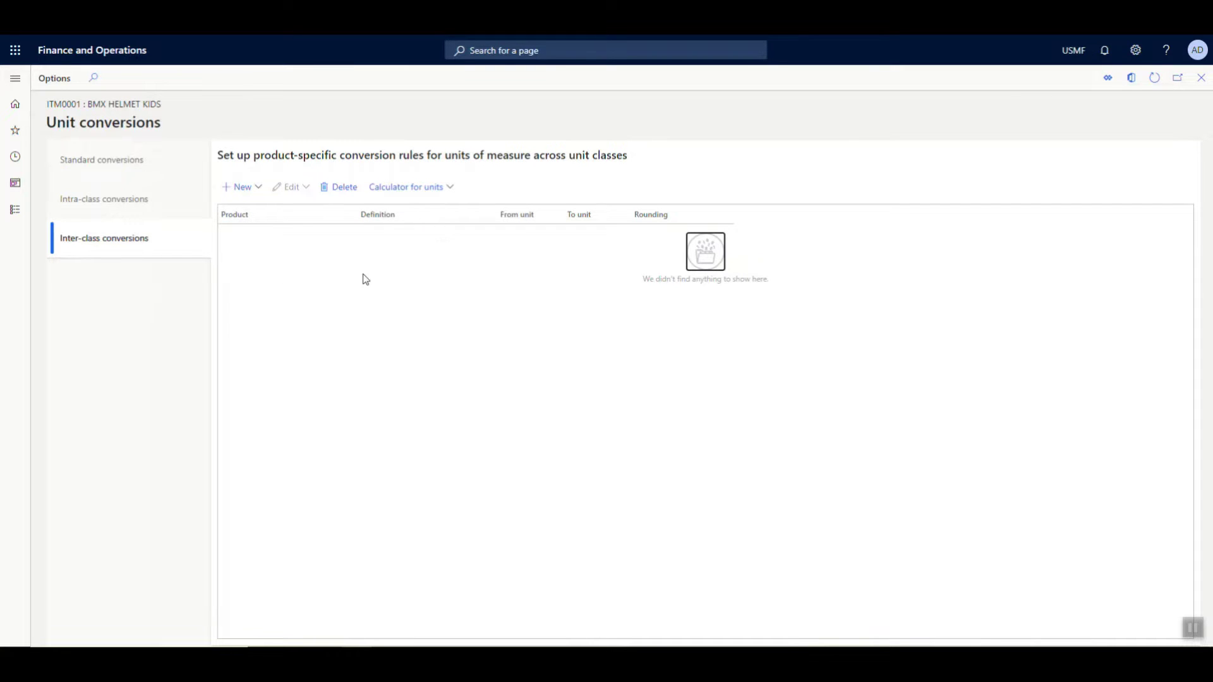
{"action": "left_click", "coordinate": [150, 217]}
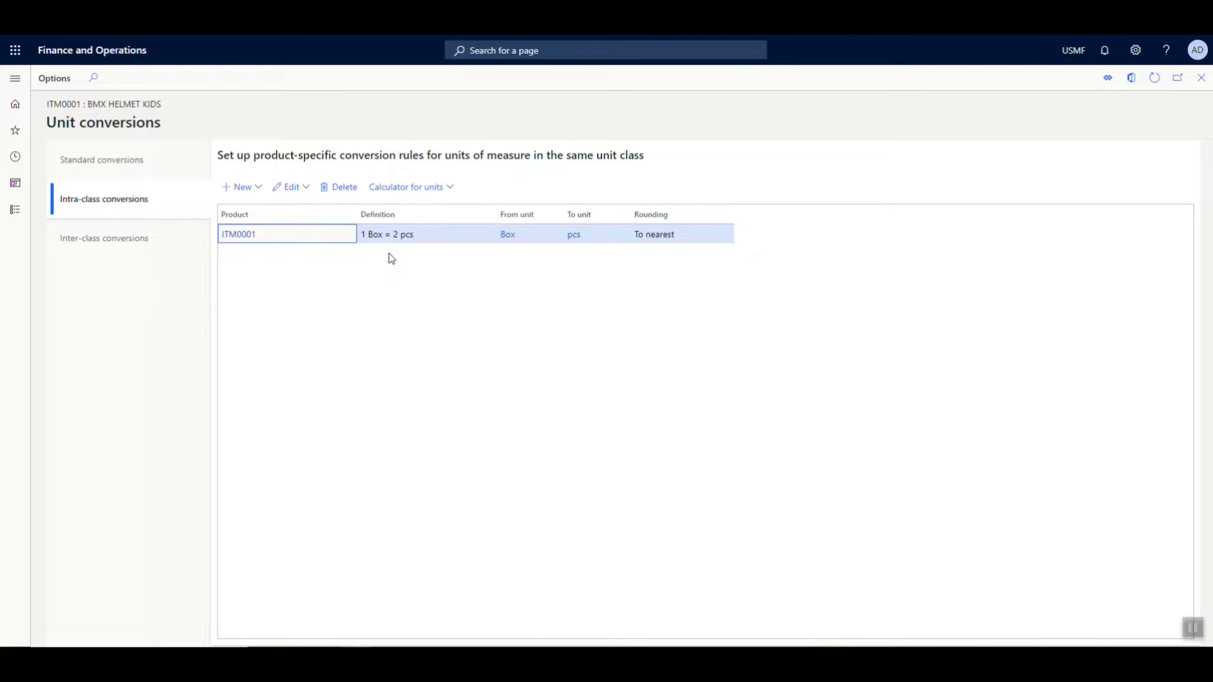
{"action": "key", "text": "Escape"}
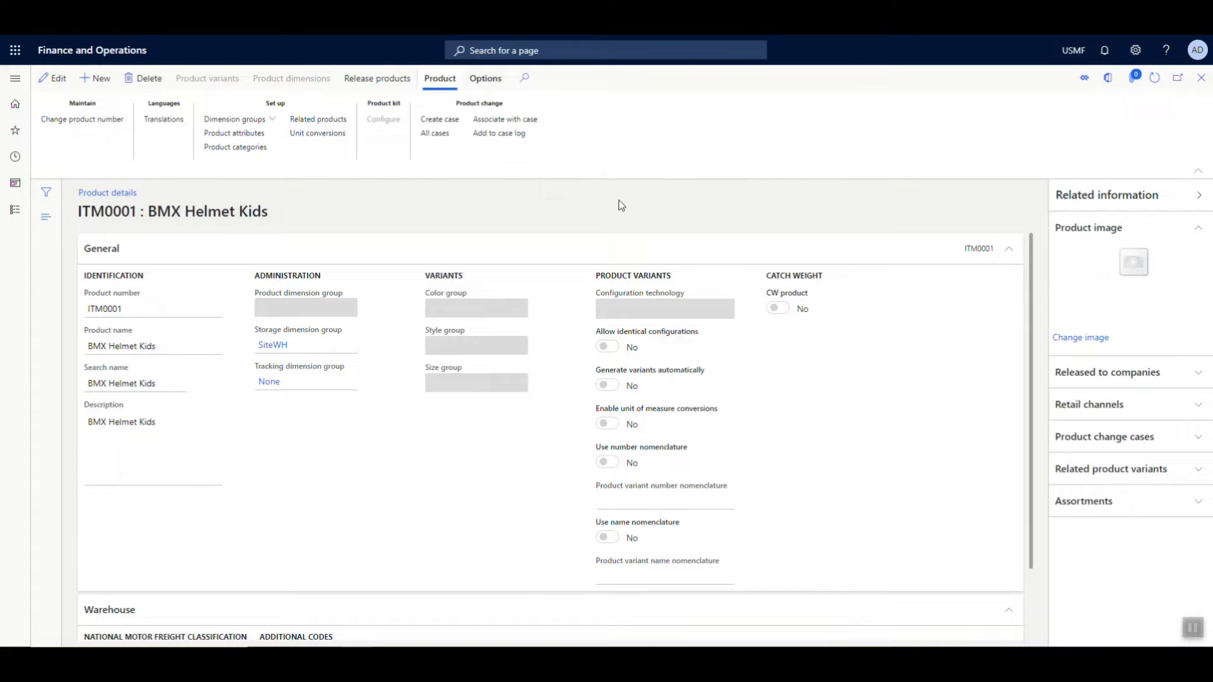
Step: Release the product BMX Helmet Kids to the companies USMF and USP2, without running the release in batch
{"action": "left_click", "coordinate": [390, 85]}
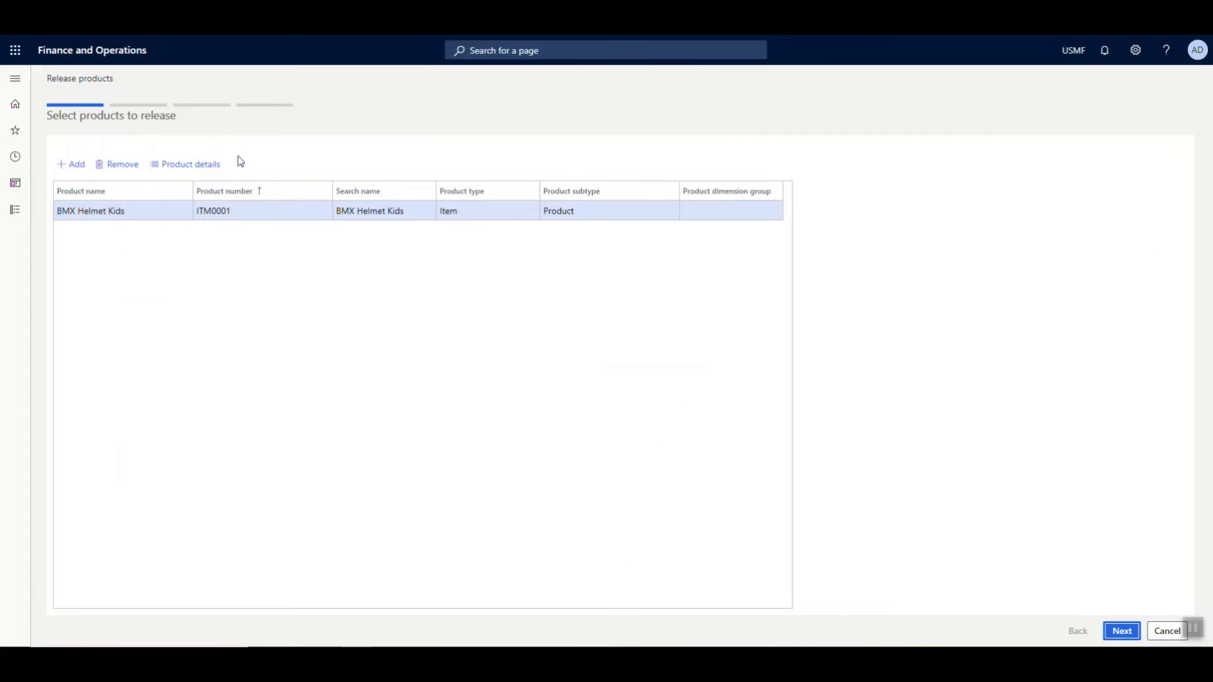
{"action": "left_click", "coordinate": [1104, 629]}
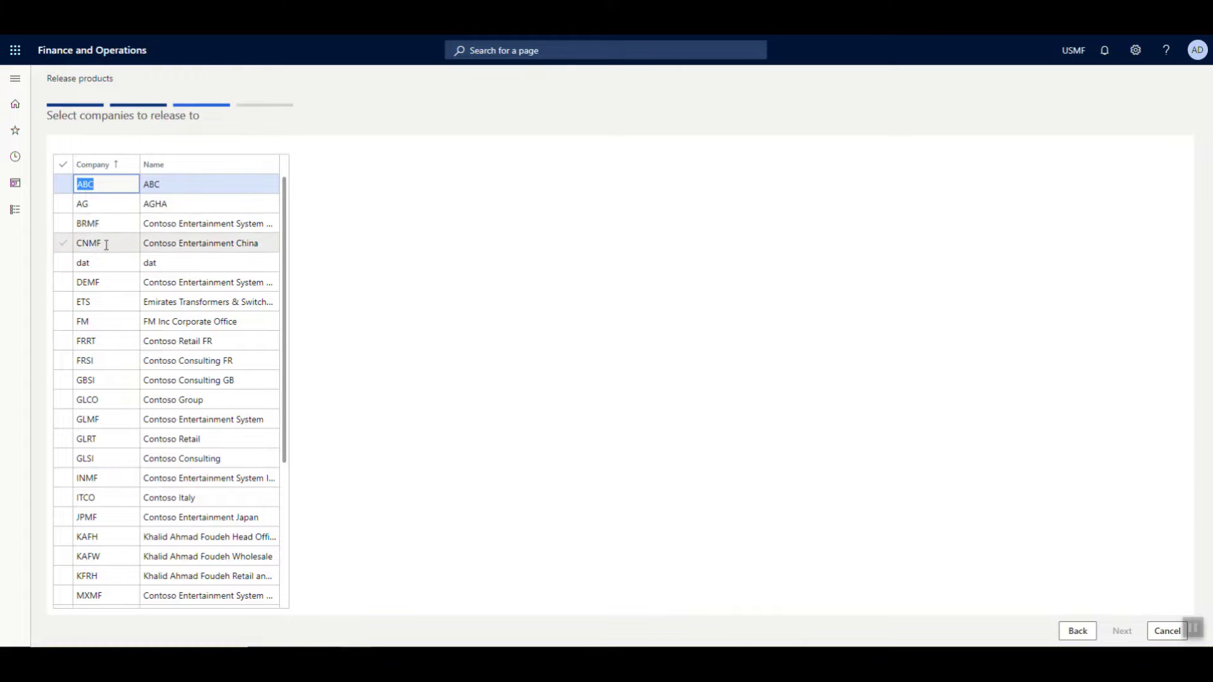
{"action": "scroll", "coordinate": [89, 243], "scroll_direction": "down", "scroll_amount": 3}
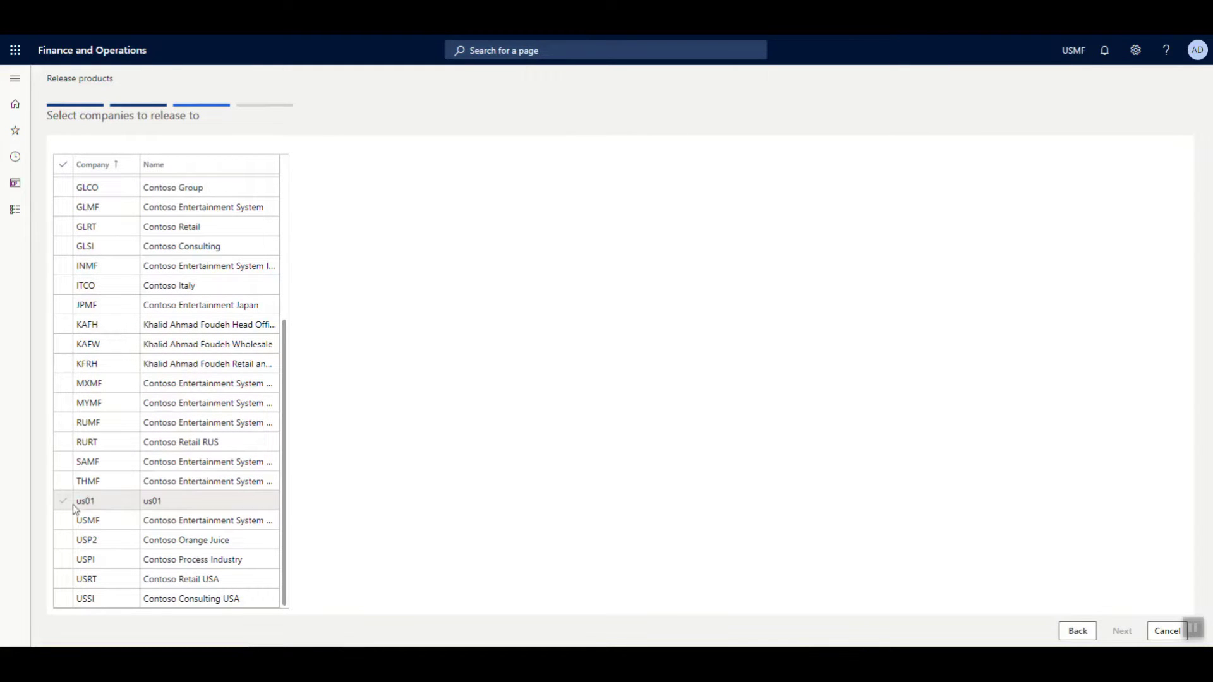
{"action": "left_click", "coordinate": [68, 521]}
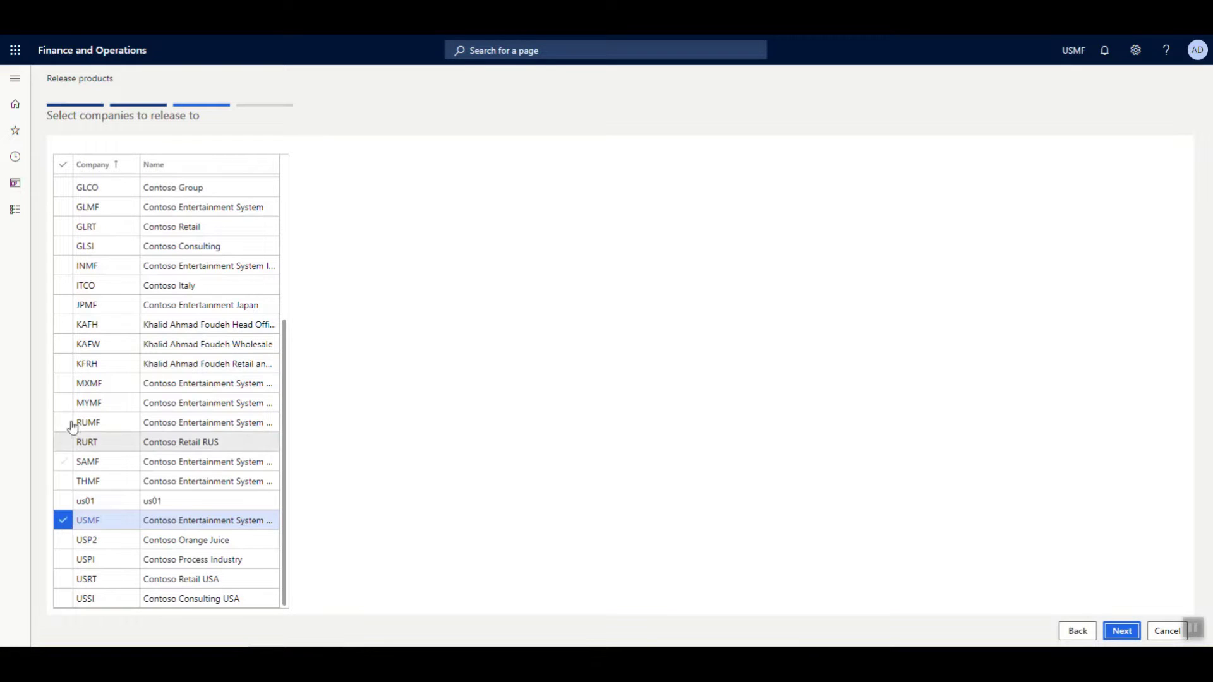
{"action": "left_click", "coordinate": [67, 538]}
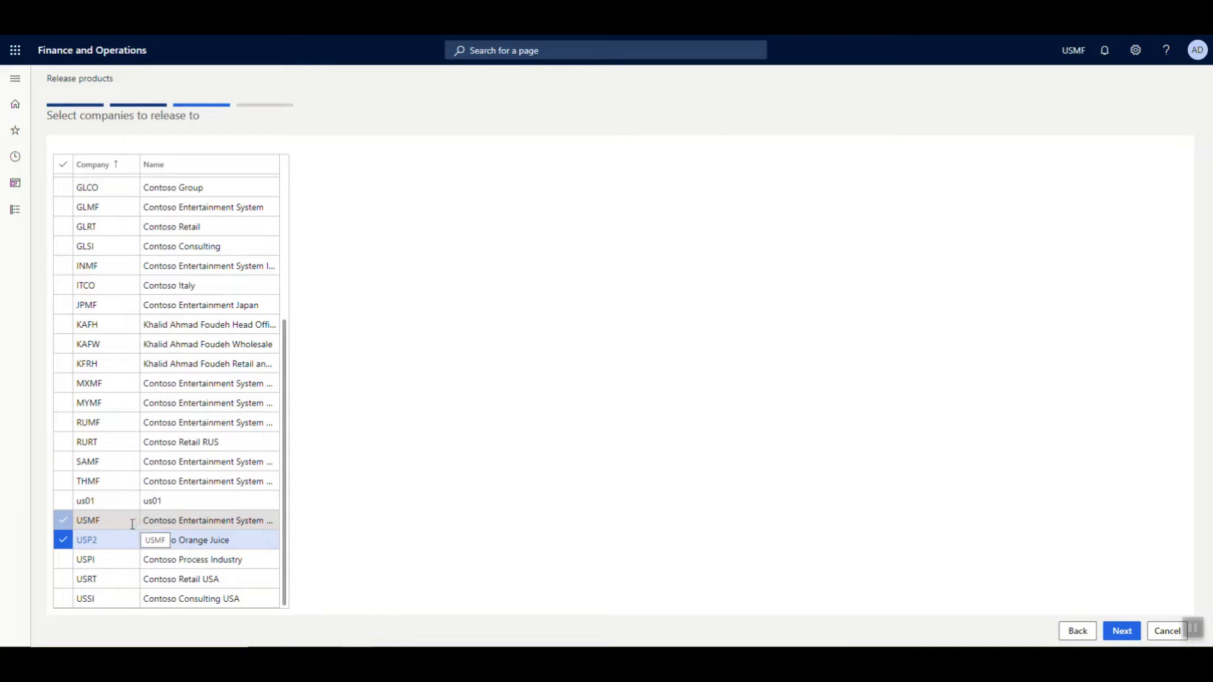
{"action": "left_click", "coordinate": [1122, 633]}
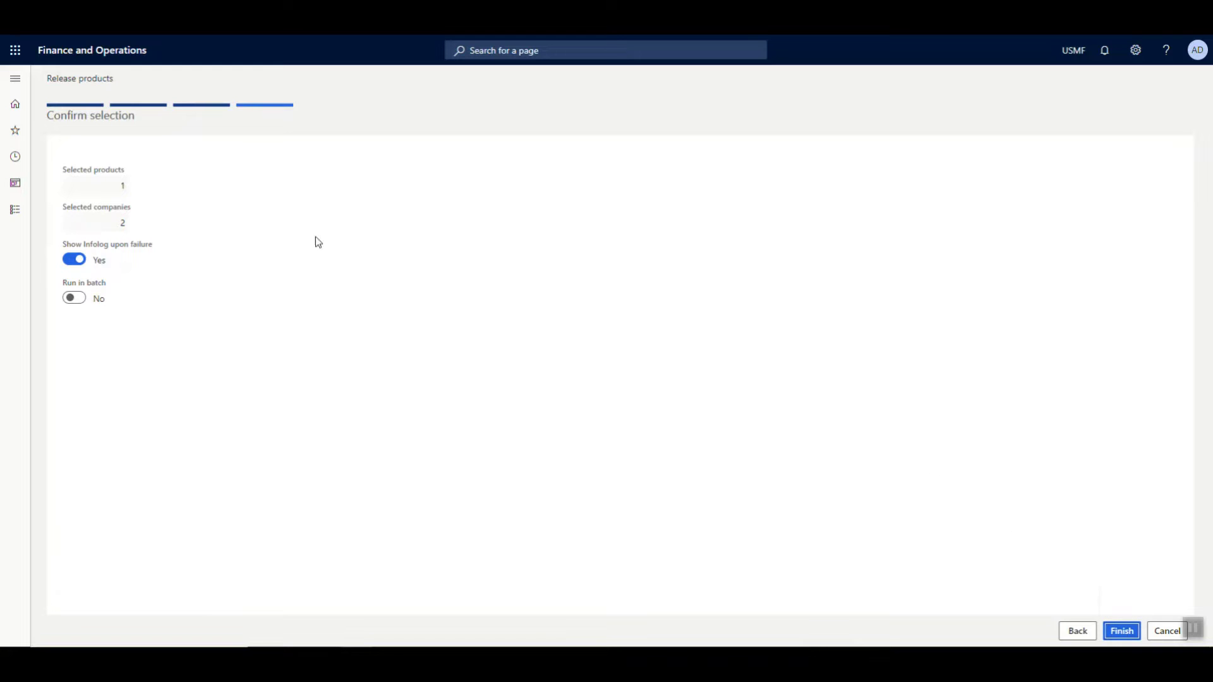
{"action": "left_click", "coordinate": [1121, 635]}
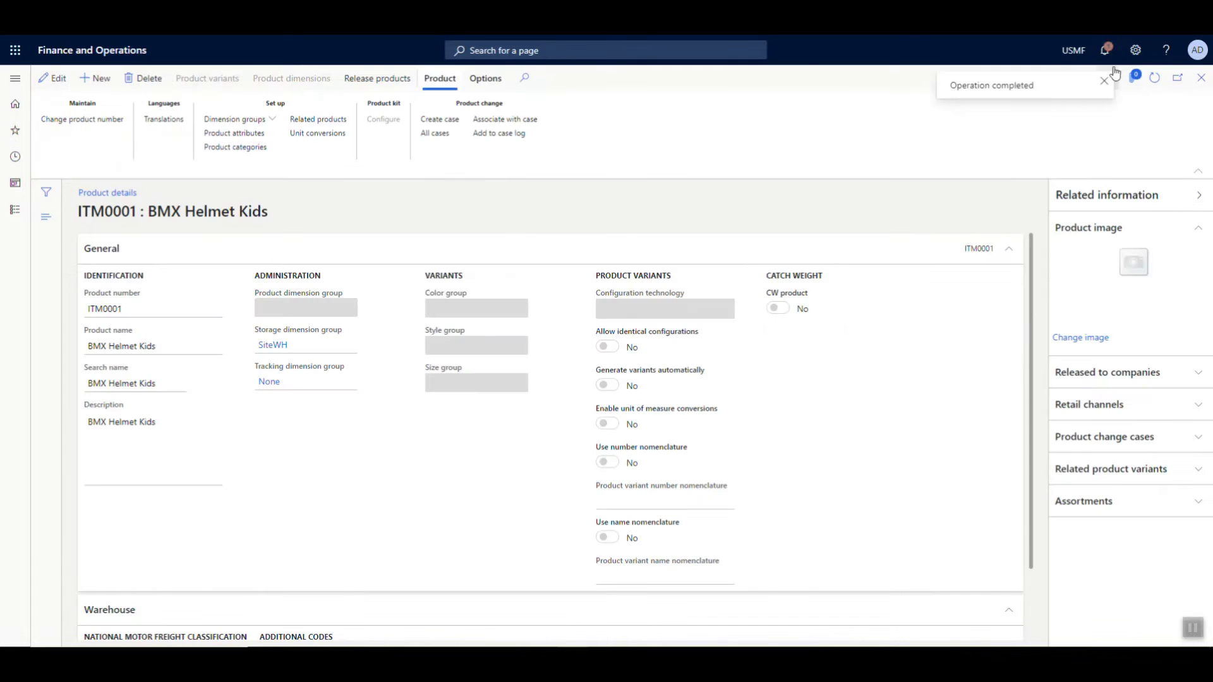
Step: Check the notification about the release operation and return to the products list
{"action": "left_click", "coordinate": [1106, 51]}
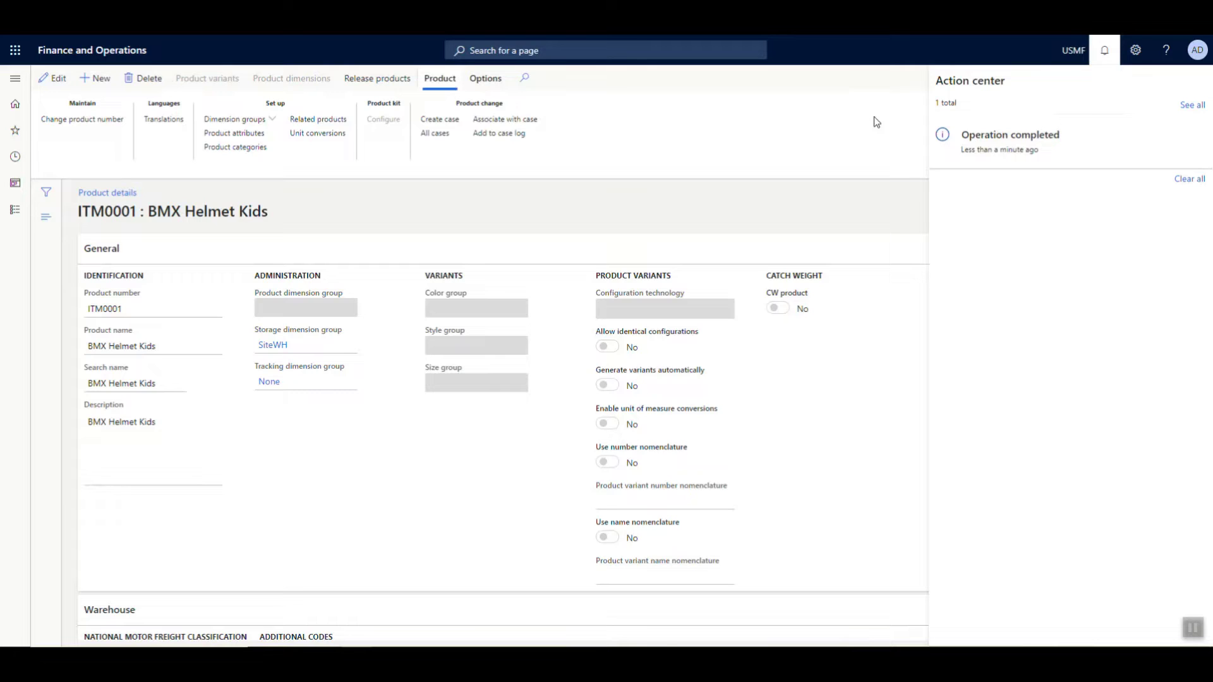
{"action": "left_click", "coordinate": [822, 109]}
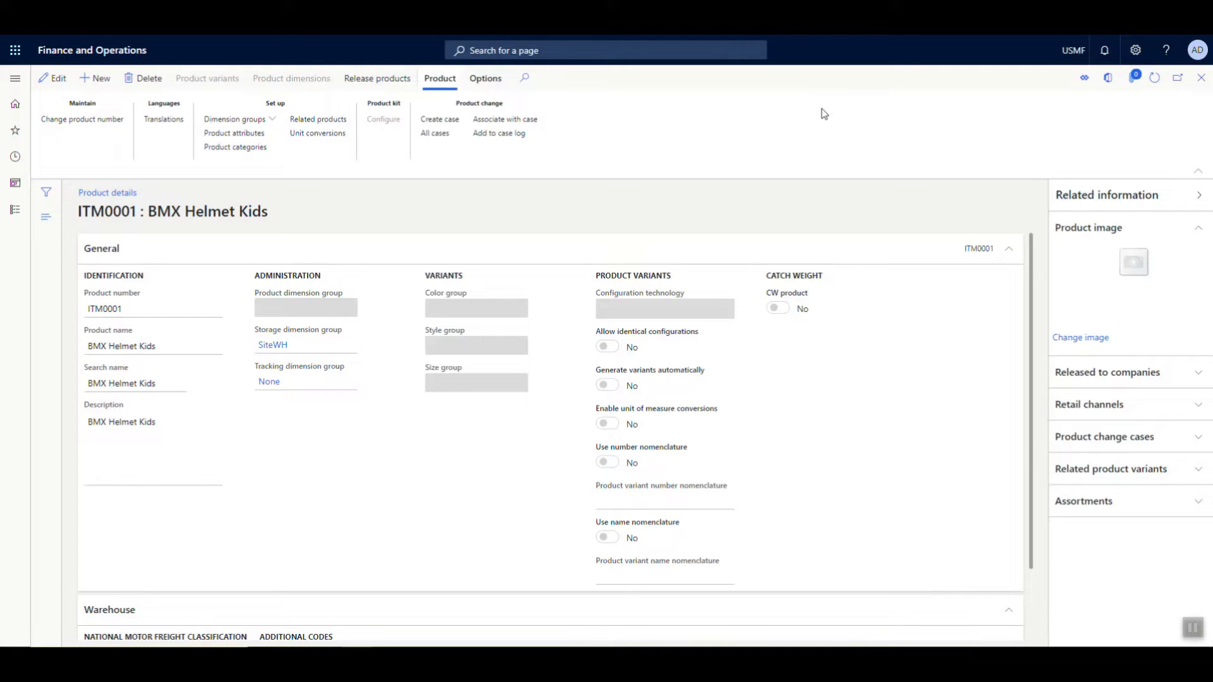
{"action": "key", "text": "Escape"}
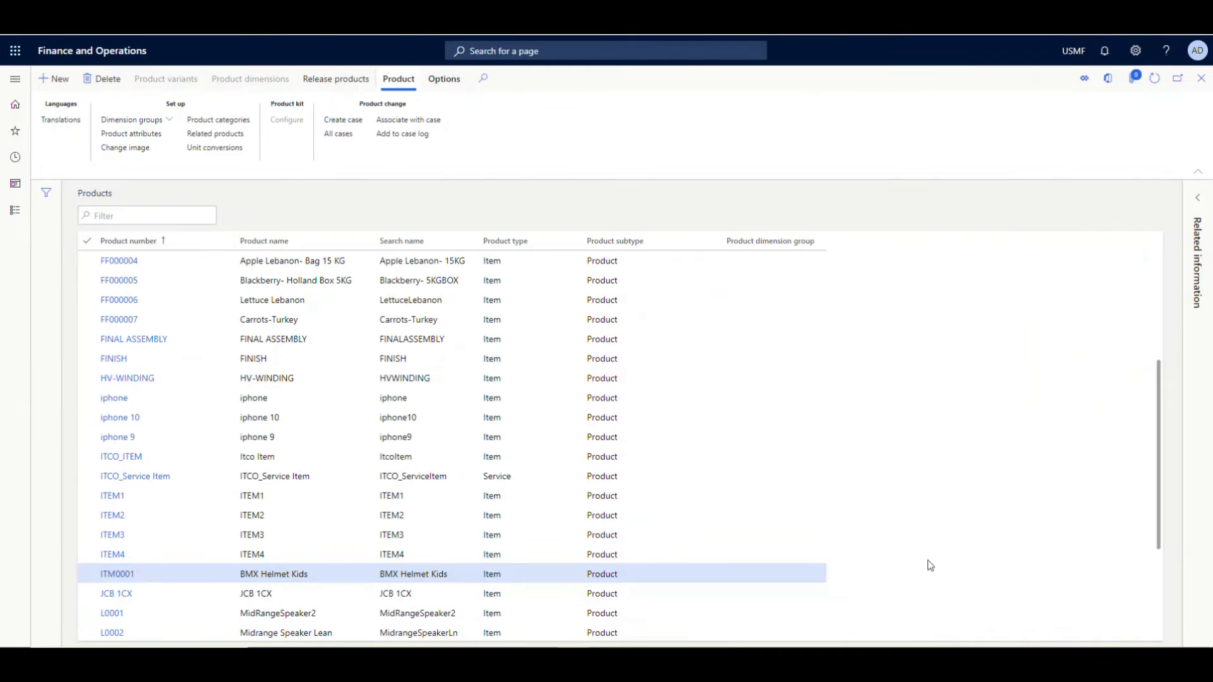
Step: From the Products list in Product information management, start a new product of type Item with subtype Product master
{"action": "left_click", "coordinate": [15, 210]}
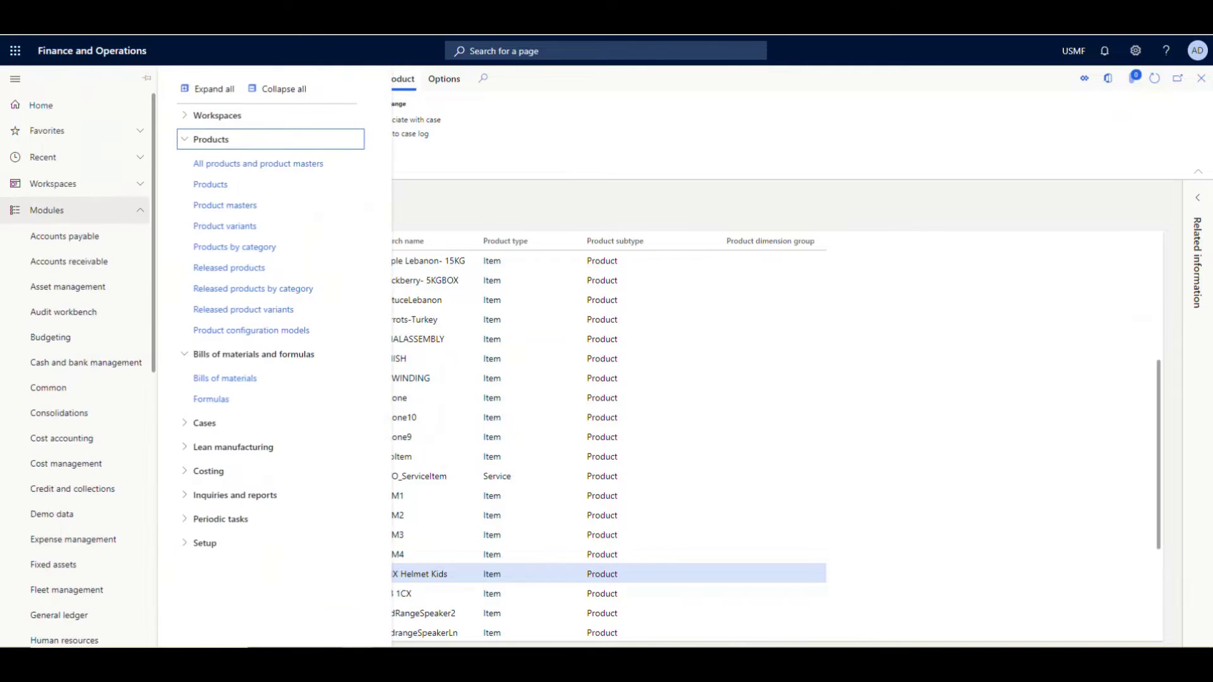
{"action": "scroll", "coordinate": [75, 417], "scroll_direction": "down", "scroll_amount": 5}
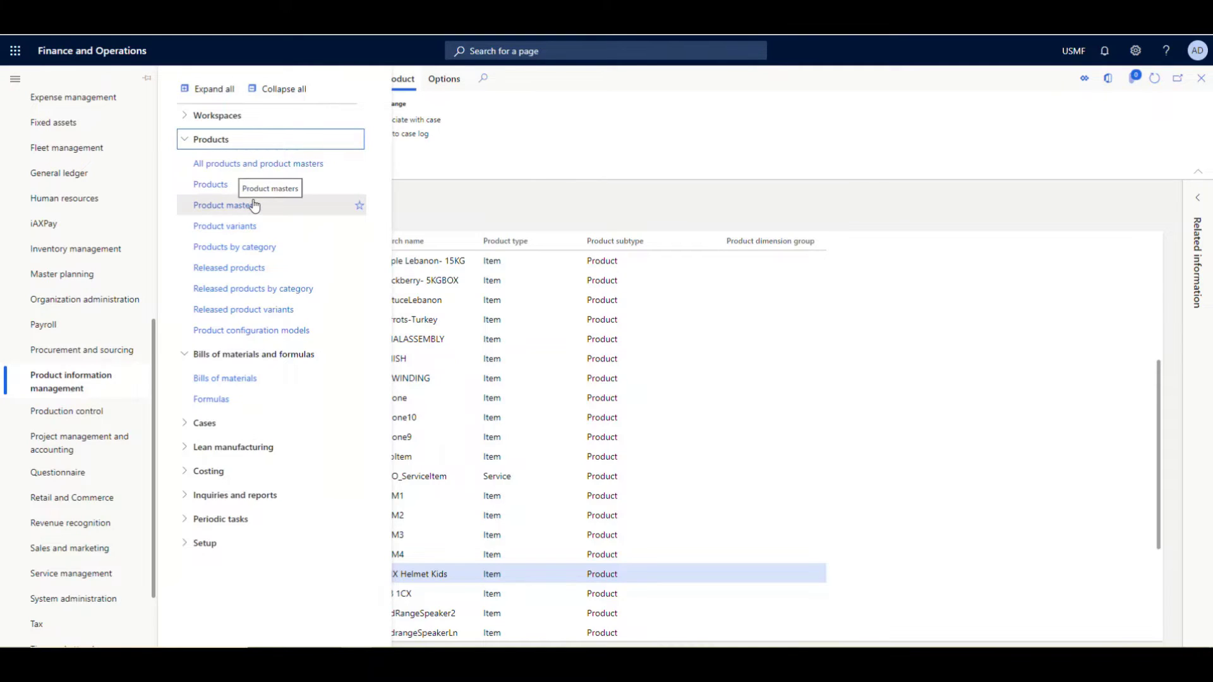
{"action": "left_click", "coordinate": [242, 166]}
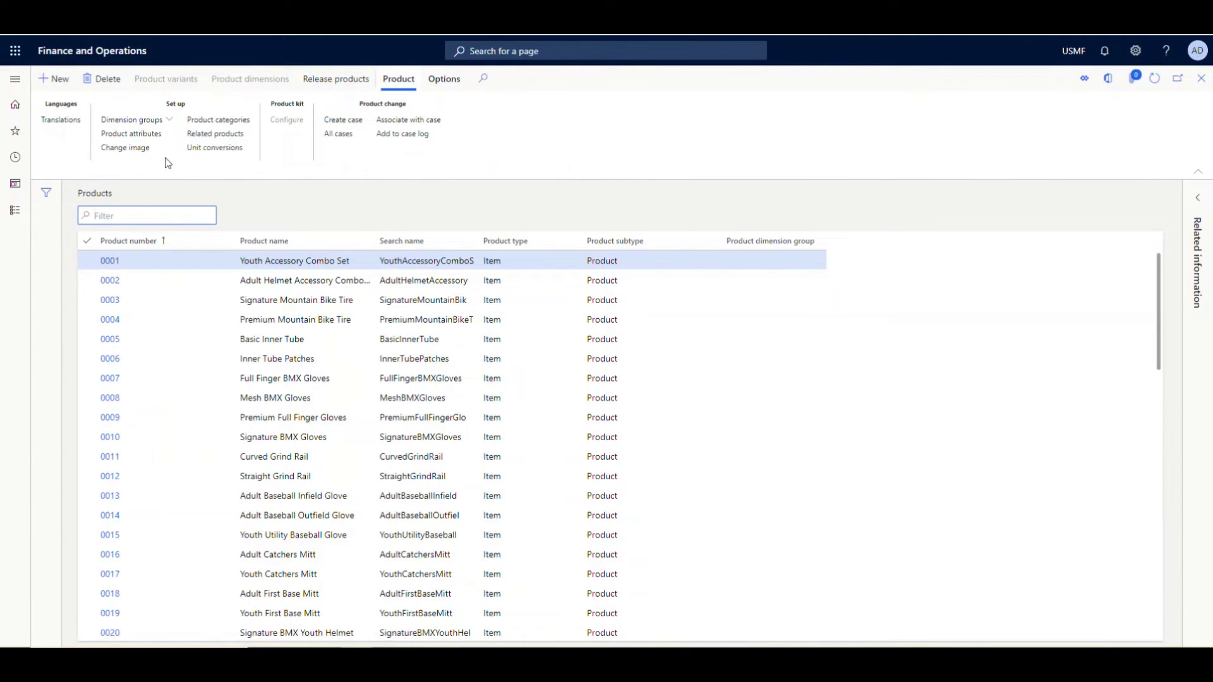
{"action": "left_click", "coordinate": [60, 88]}
{"action": "left_click", "coordinate": [870, 110]}
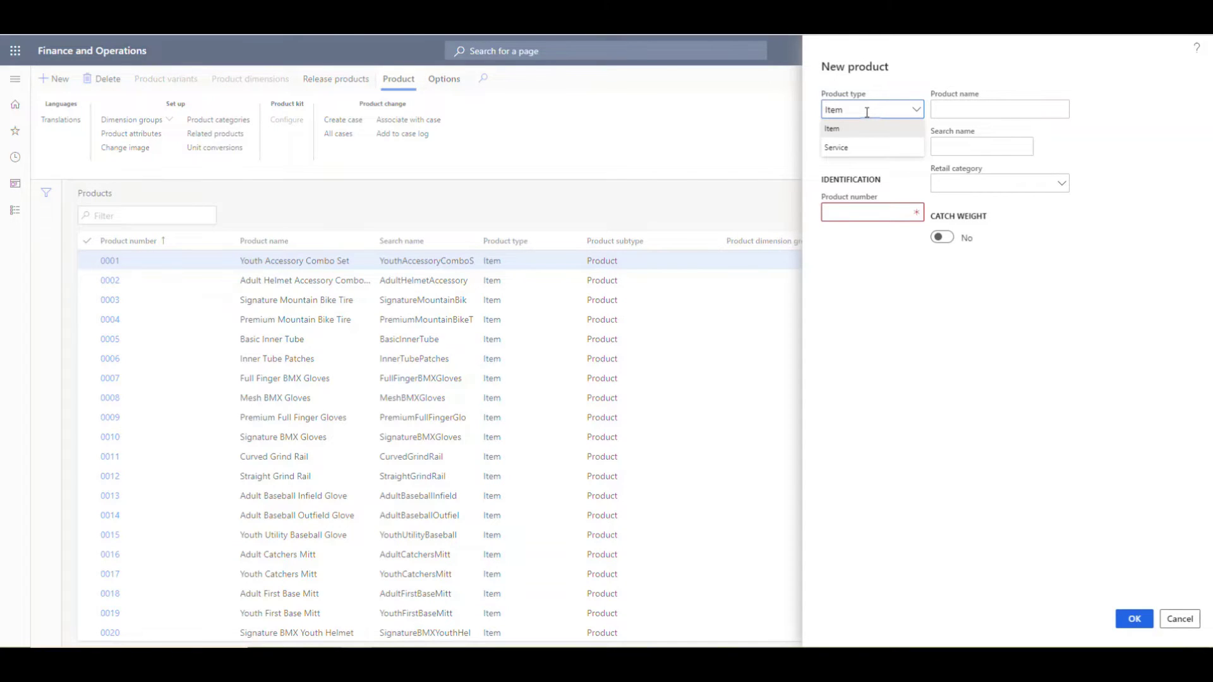
{"action": "left_click", "coordinate": [870, 112]}
{"action": "left_click", "coordinate": [869, 146]}
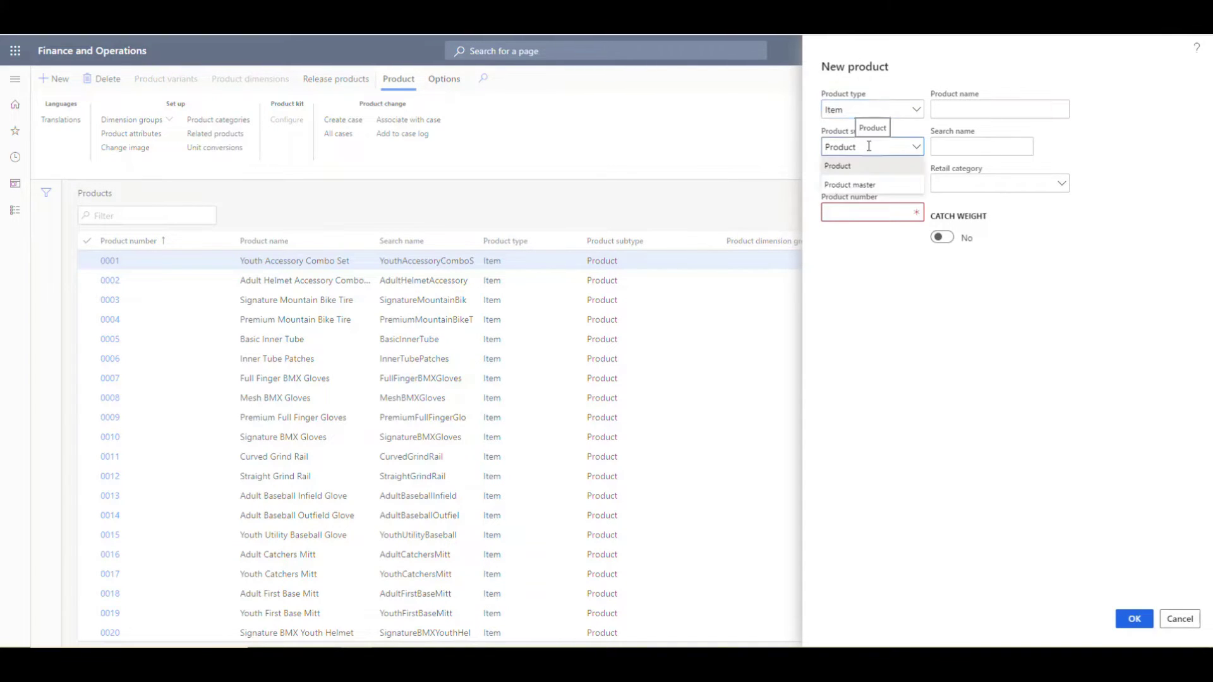
{"action": "left_click", "coordinate": [865, 184]}
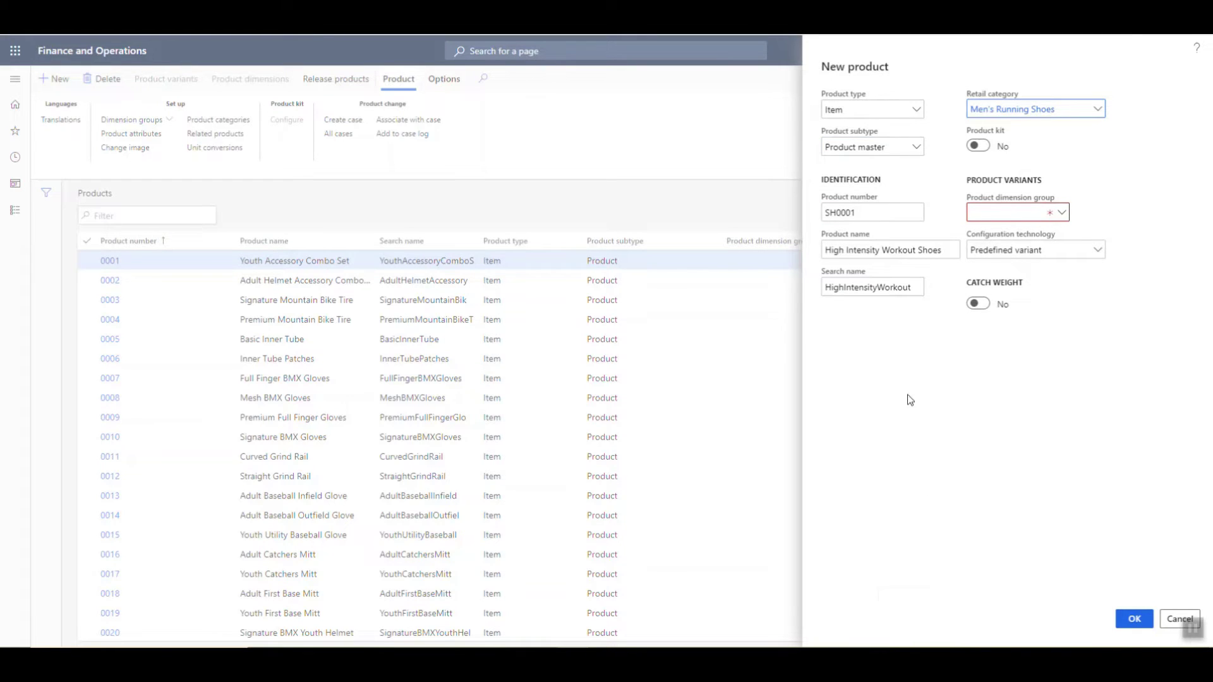
Step: Review the new product's name and look up Men's Running Shoes in the retail category hierarchy without changing the selection
{"action": "left_click", "coordinate": [947, 253]}
{"action": "left_click_drag", "start_coordinate": [947, 252], "coordinate": [820, 253]}
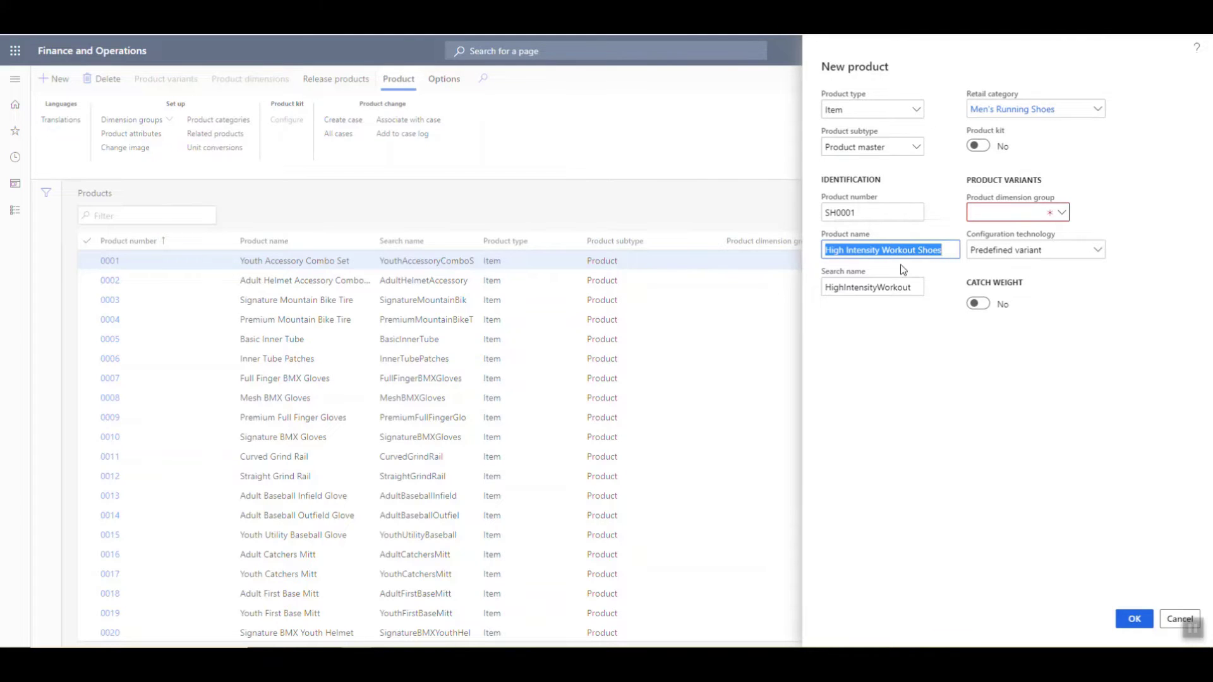
{"action": "left_click", "coordinate": [1101, 111]}
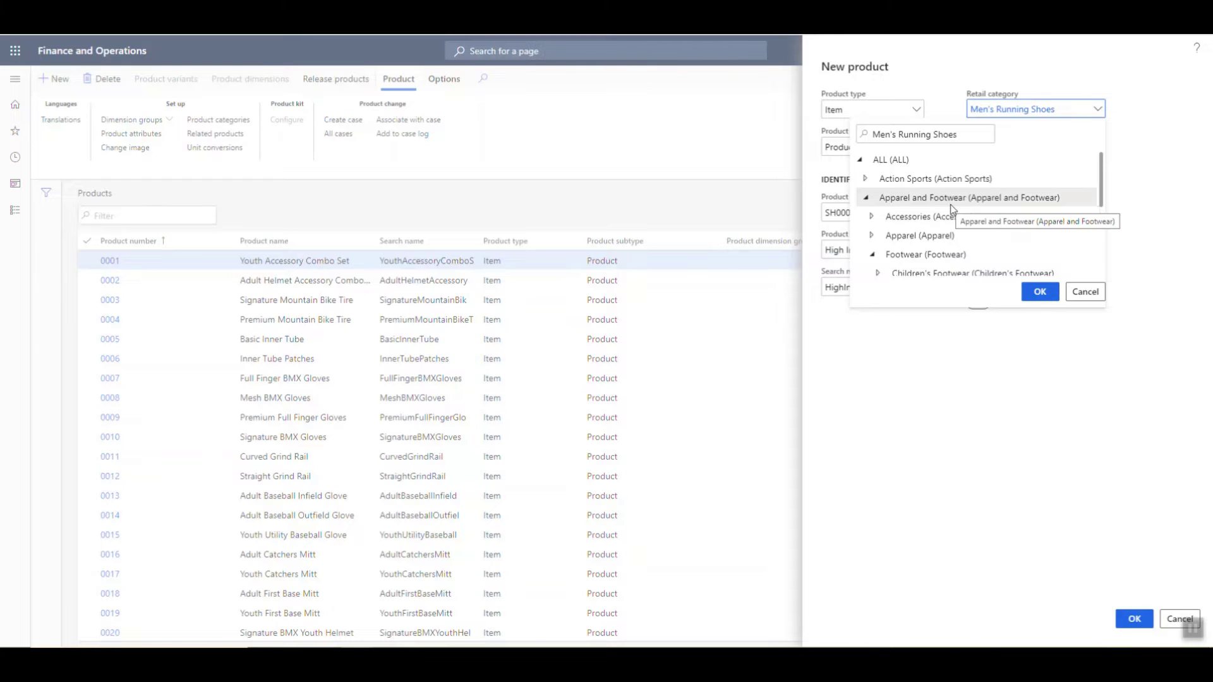
{"action": "scroll", "coordinate": [958, 208], "scroll_direction": "down", "scroll_amount": 1}
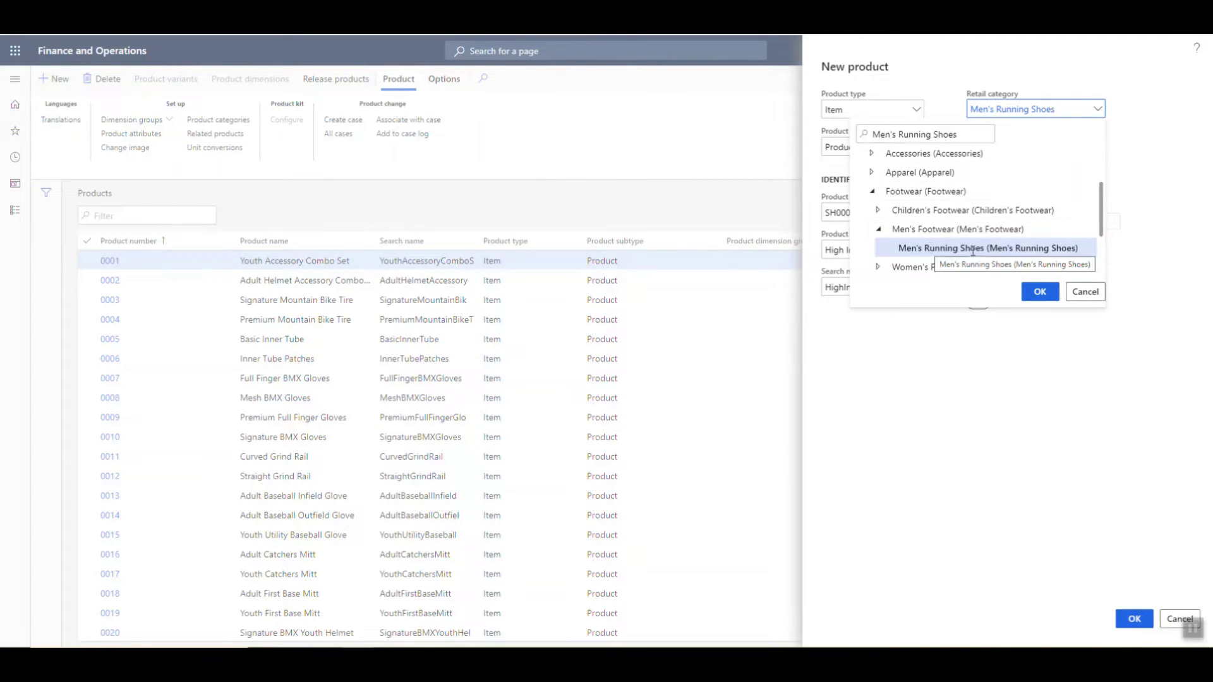
{"action": "left_click", "coordinate": [1098, 295]}
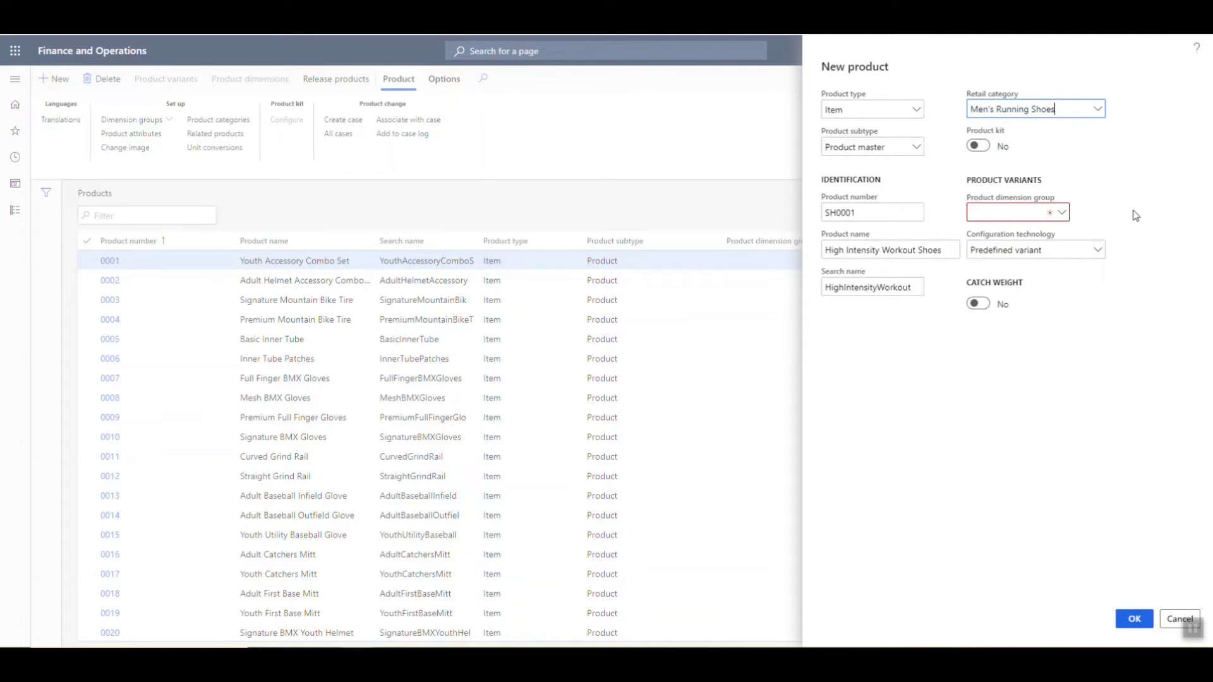
Step: Set the product dimension group to ColorSize and create the product master SH0001
{"action": "left_click", "coordinate": [1060, 215]}
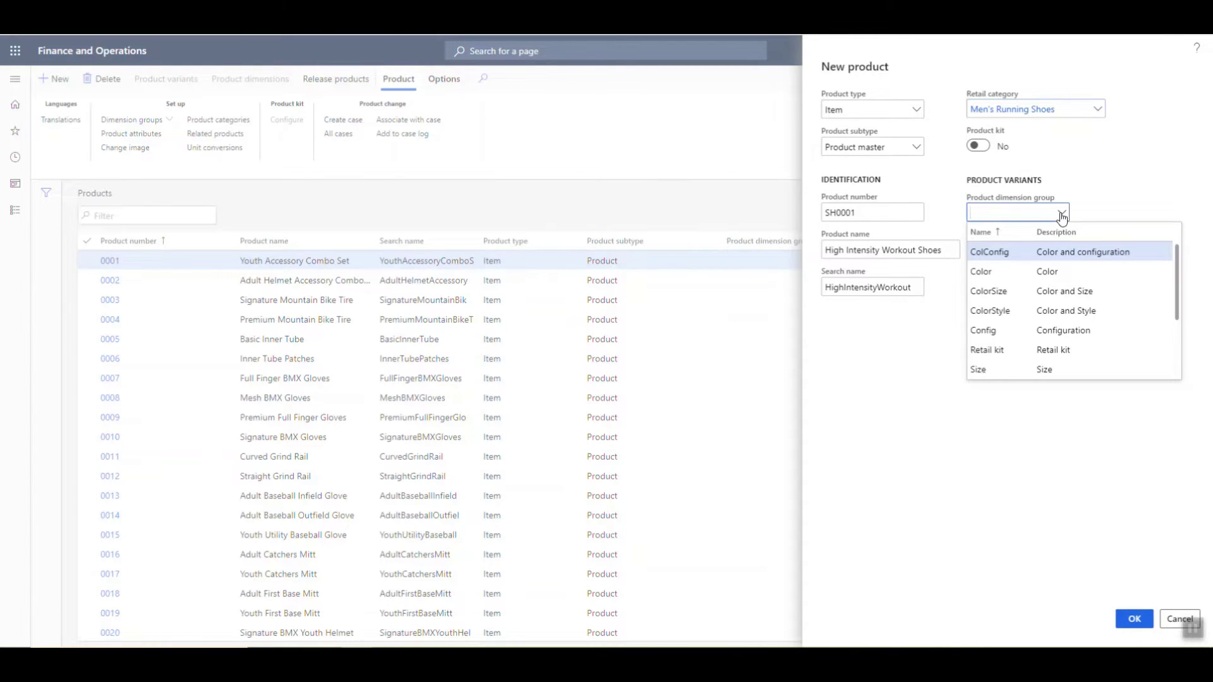
{"action": "left_click", "coordinate": [1038, 290]}
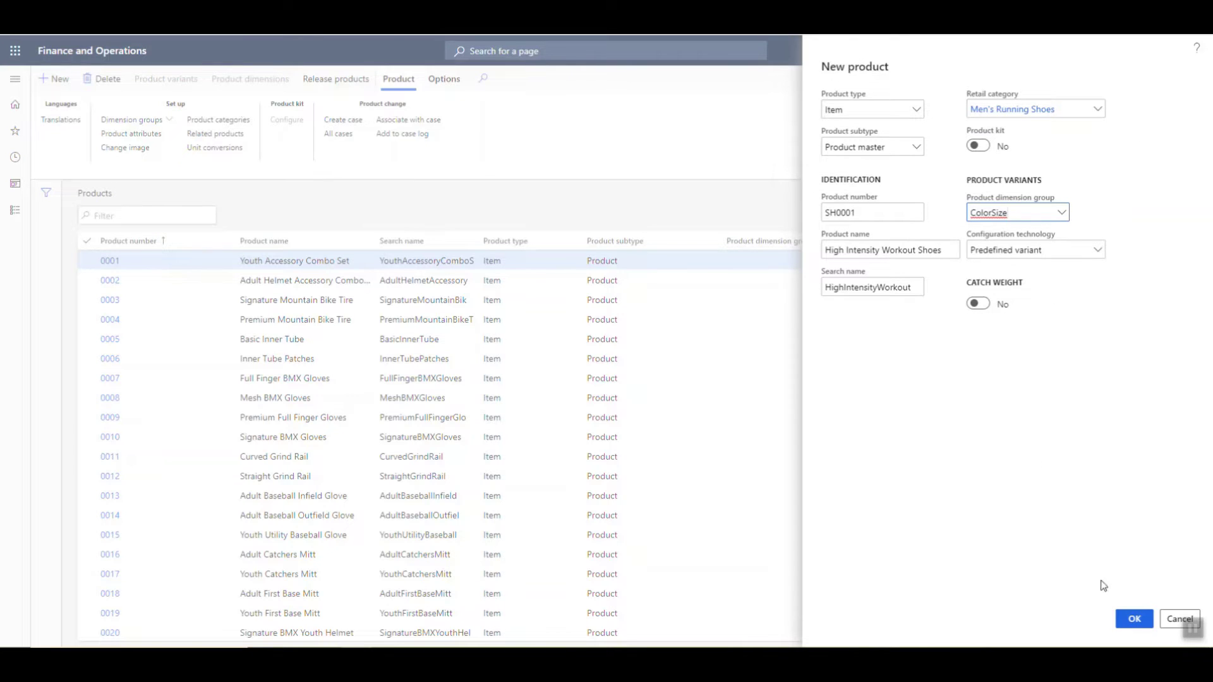
{"action": "left_click", "coordinate": [1132, 621]}
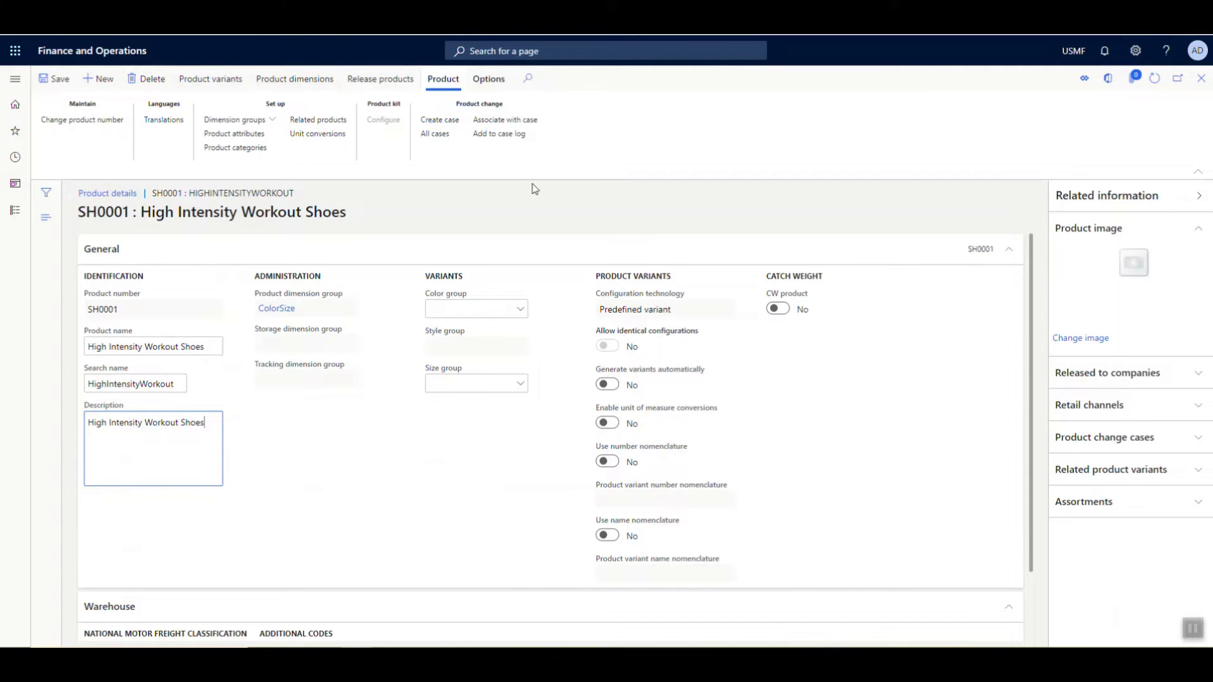
Step: Define sizes 10 and 11 in the product dimensions of High Intensity Workout Shoes
{"action": "left_click", "coordinate": [325, 87]}
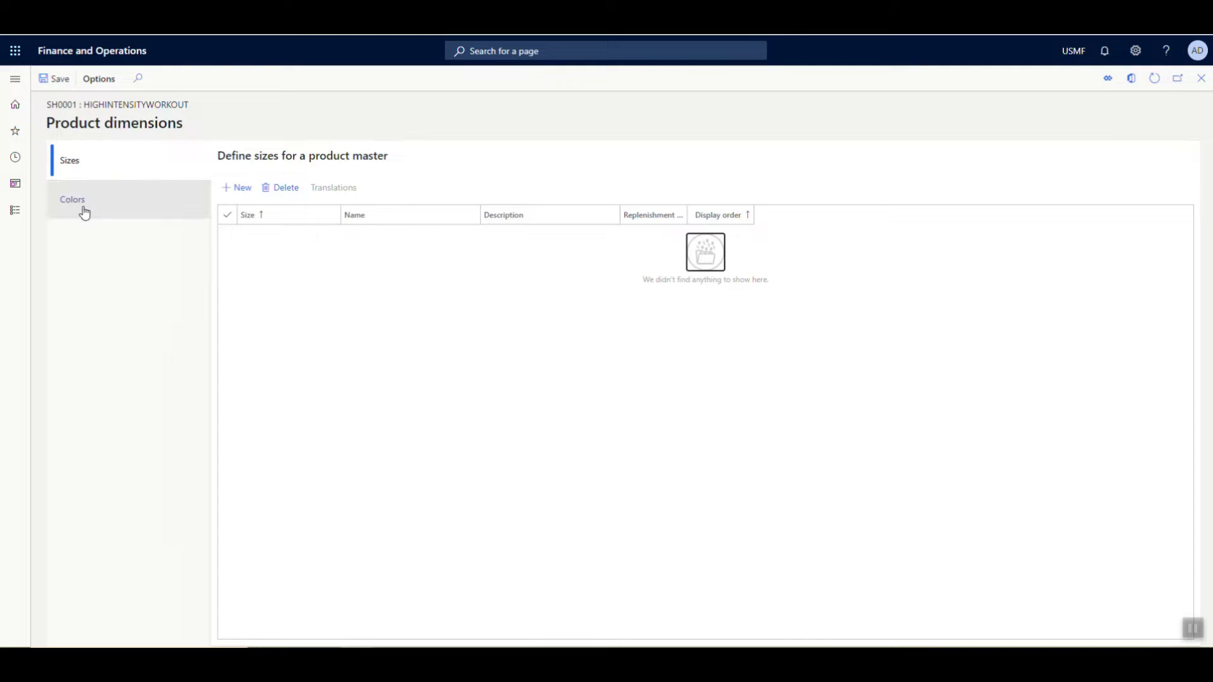
{"action": "left_click", "coordinate": [238, 189]}
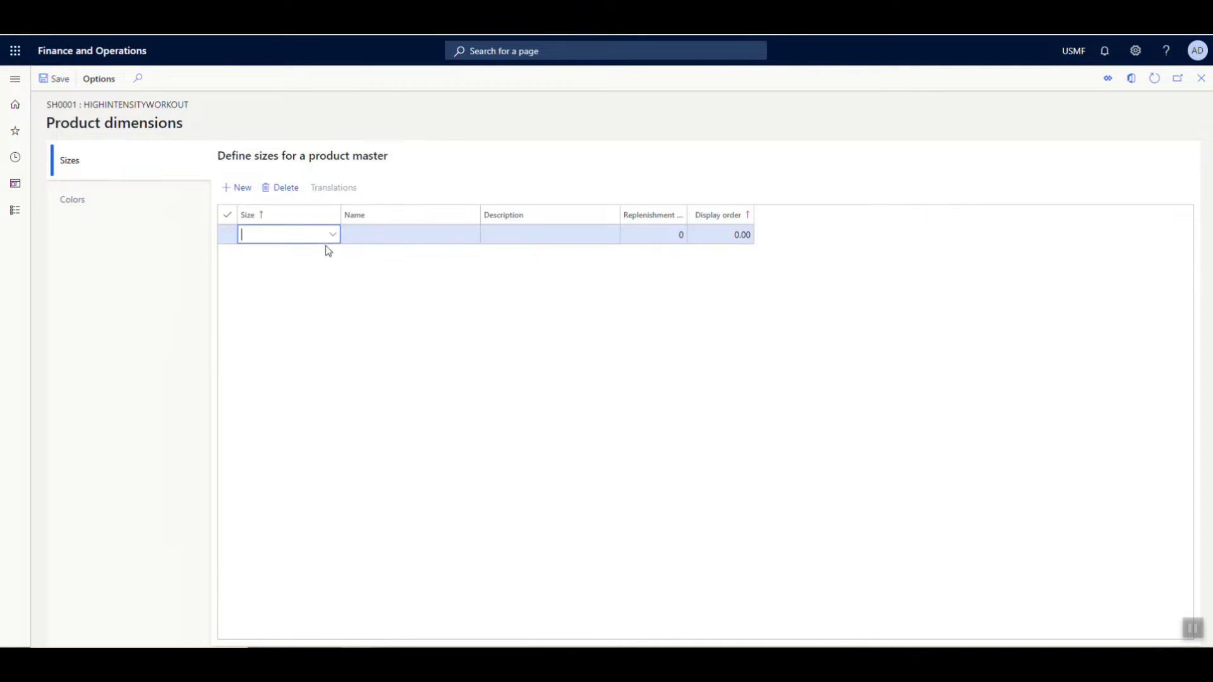
{"action": "left_click", "coordinate": [333, 237]}
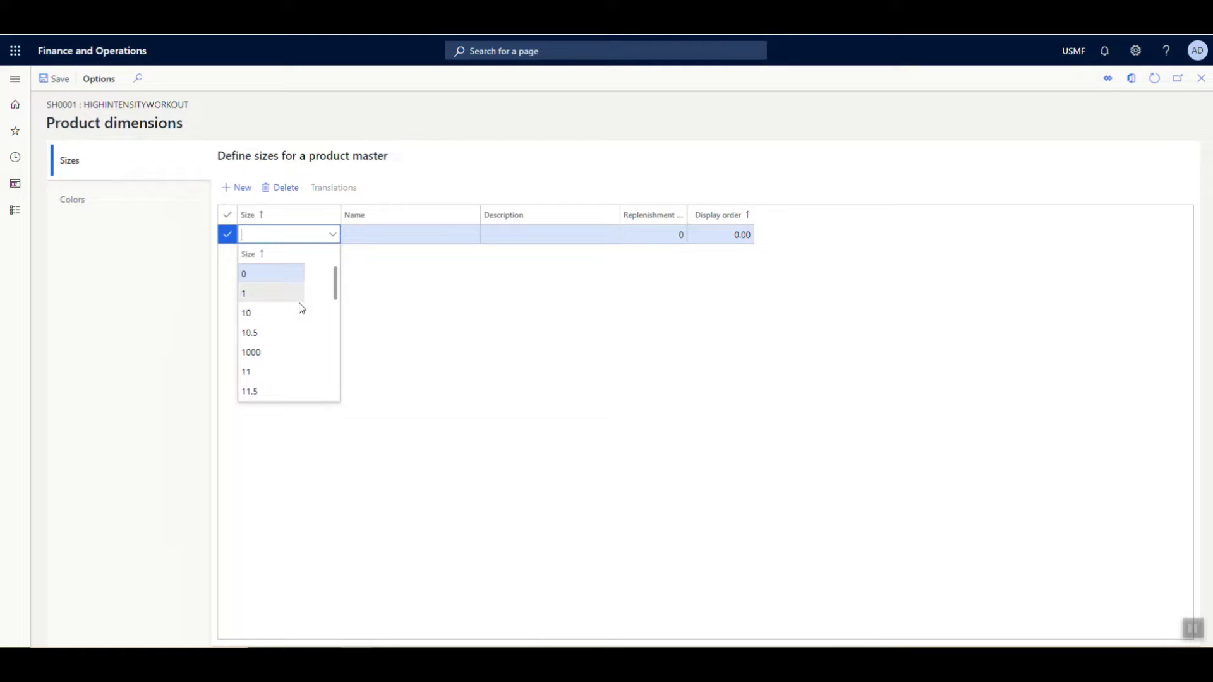
{"action": "left_click", "coordinate": [288, 316]}
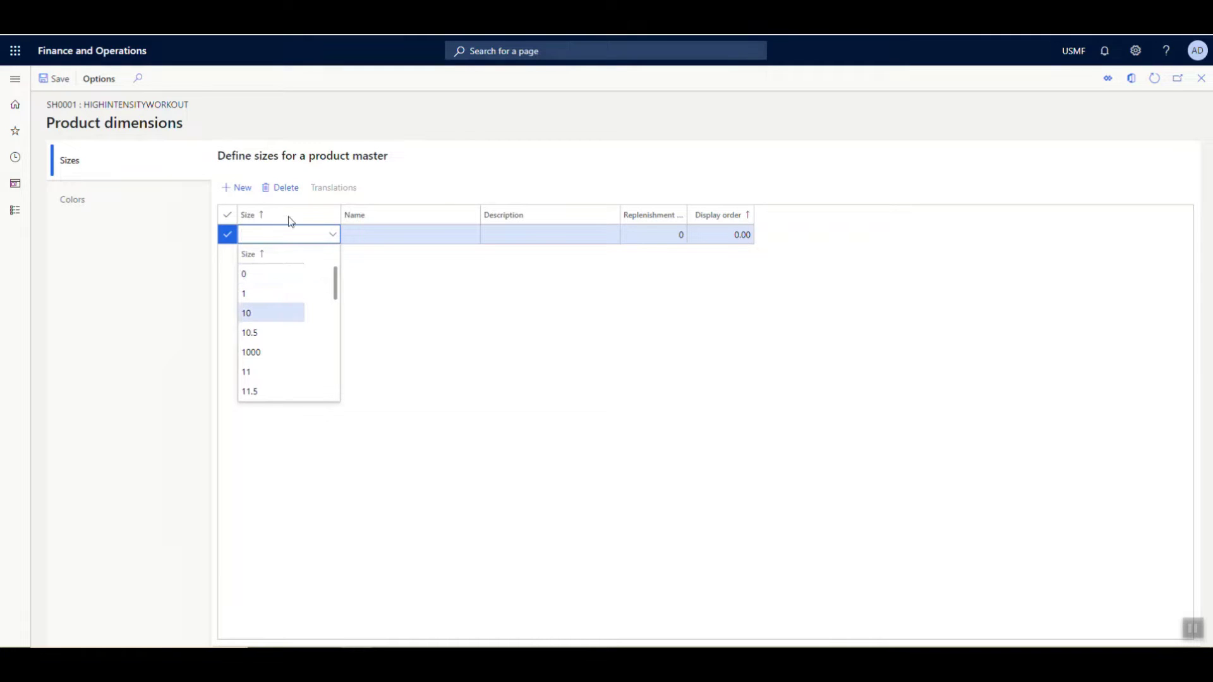
{"action": "key", "text": "alt+n"}
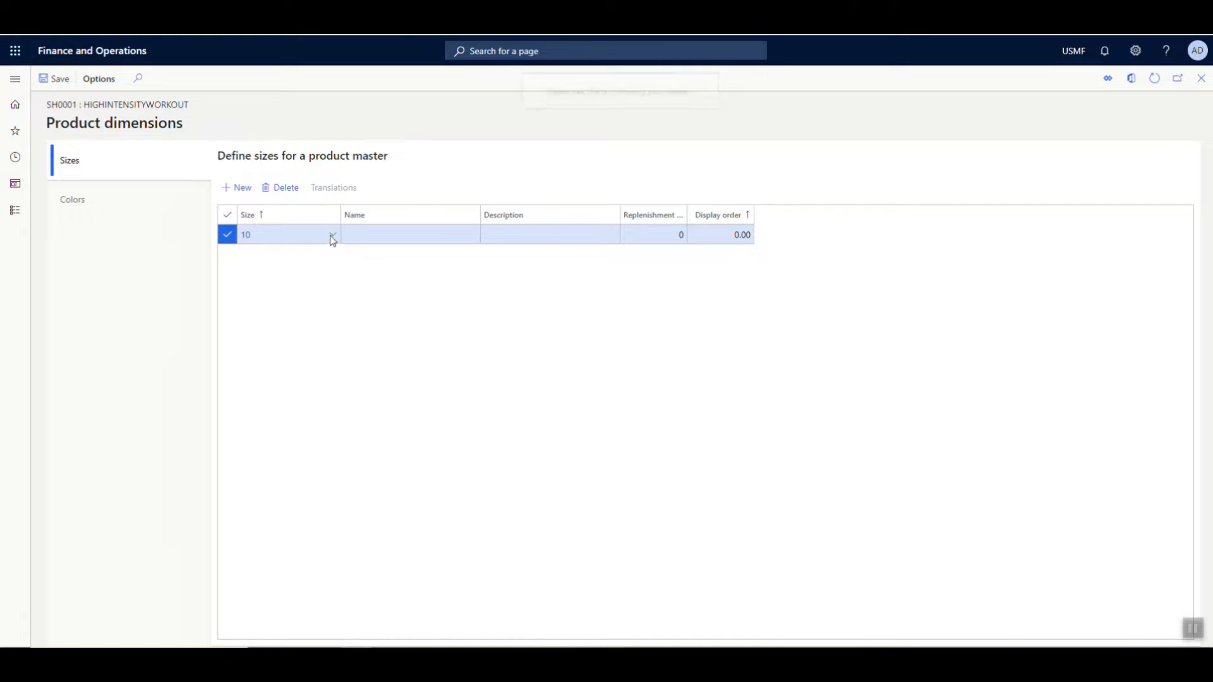
{"action": "left_click", "coordinate": [332, 234]}
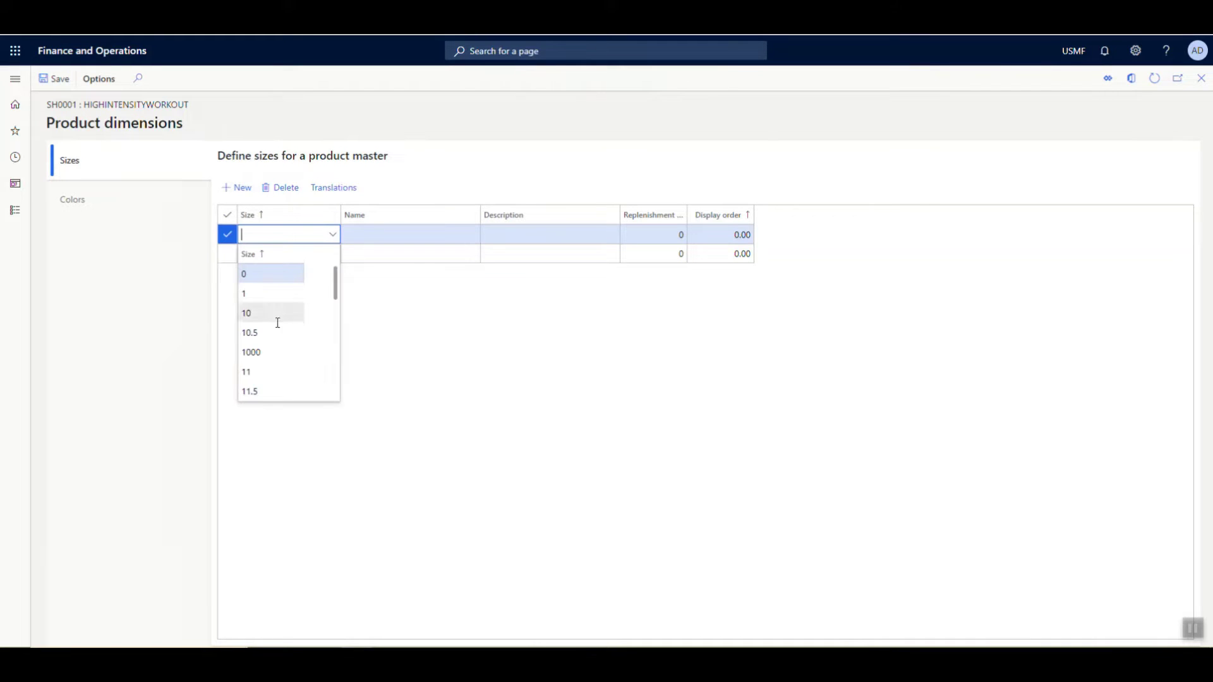
{"action": "left_click", "coordinate": [259, 371]}
Step: Define the colors Black and Blue for the product master and return to its product details
{"action": "left_click", "coordinate": [129, 204]}
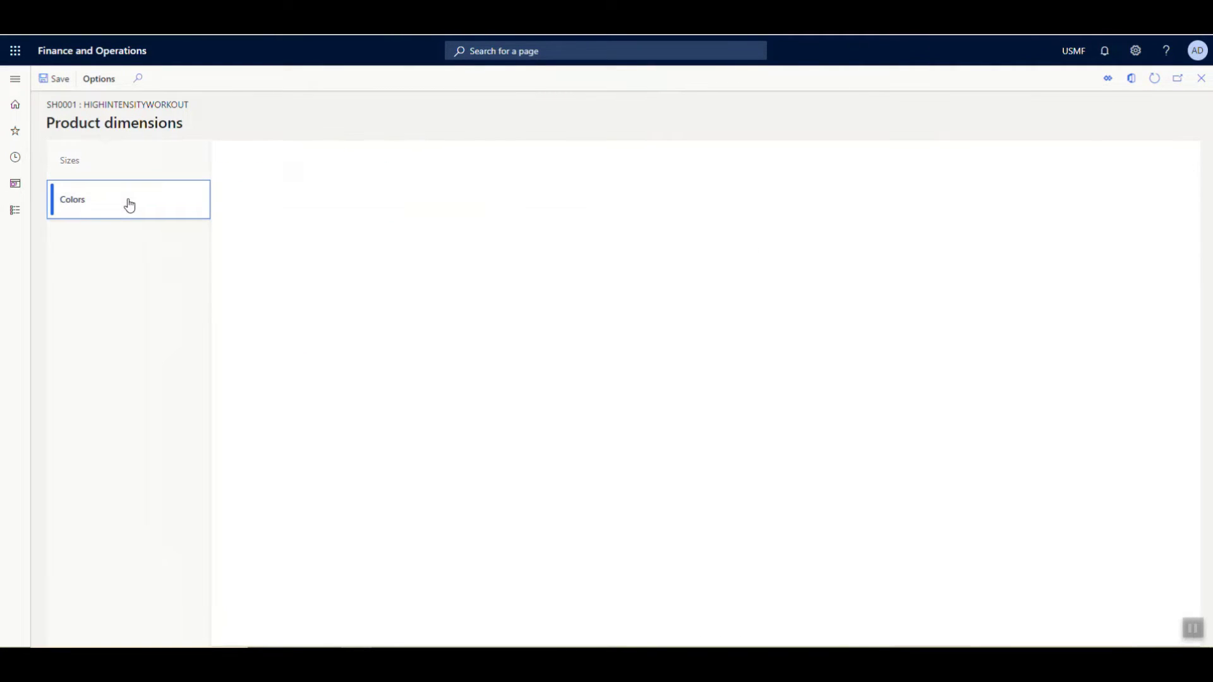
{"action": "left_click", "coordinate": [230, 192]}
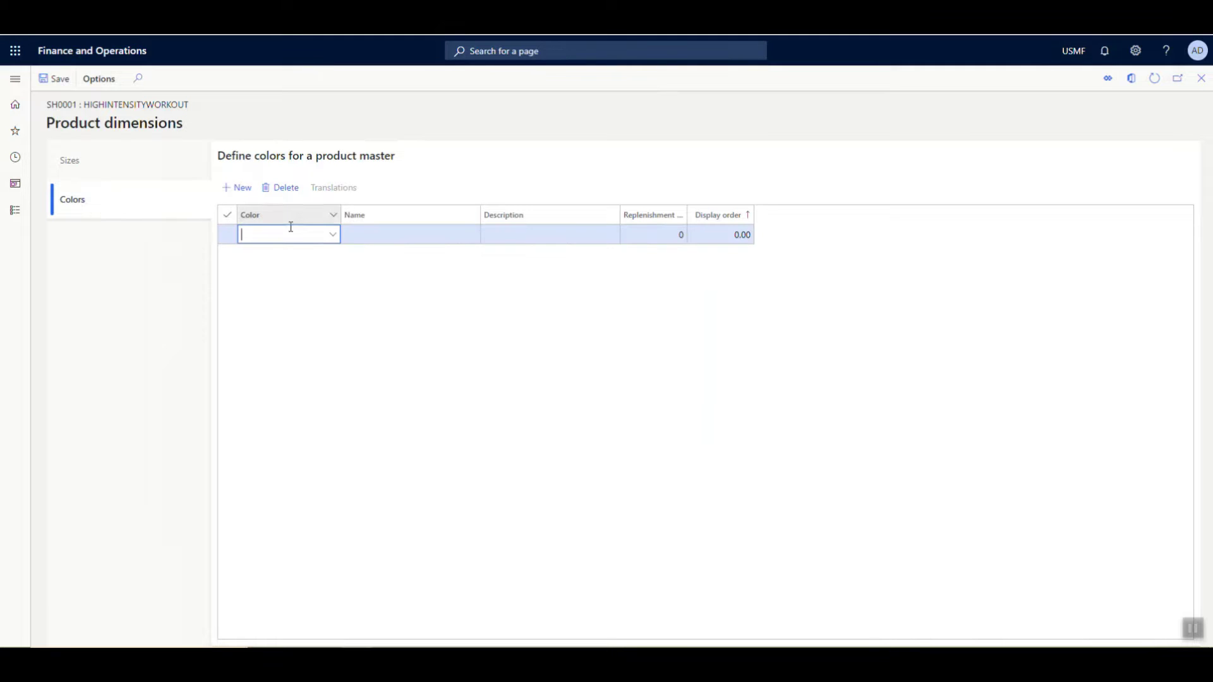
{"action": "left_click", "coordinate": [331, 236]}
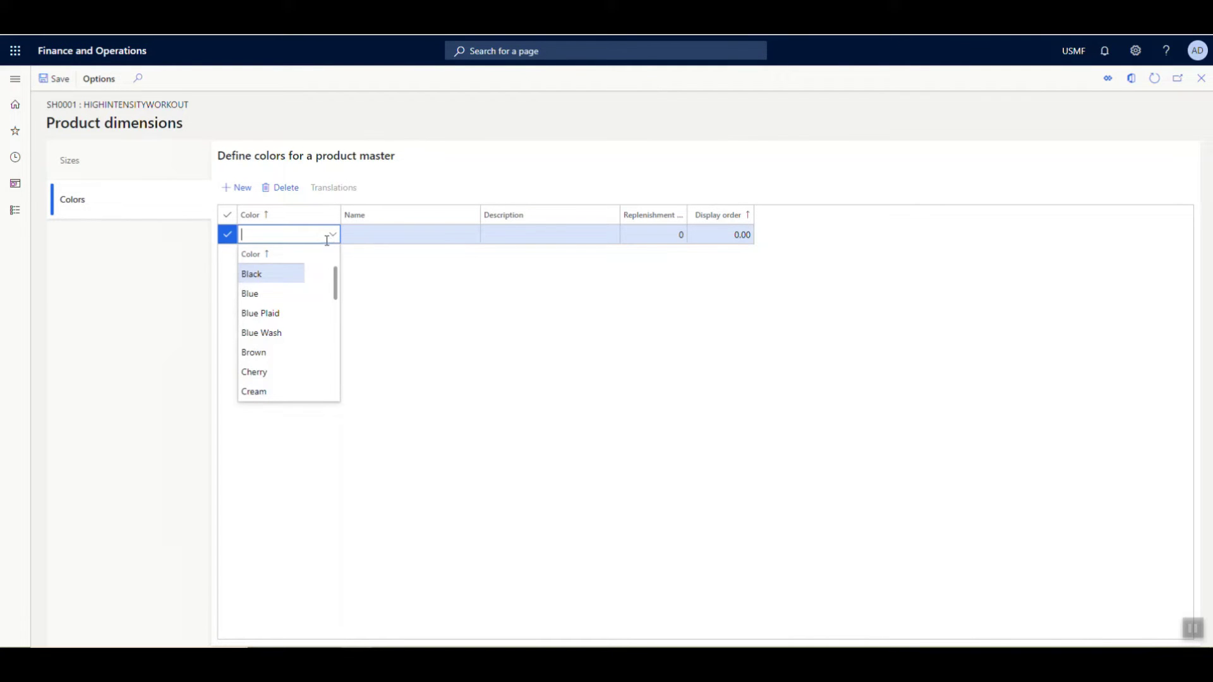
{"action": "left_click", "coordinate": [282, 278]}
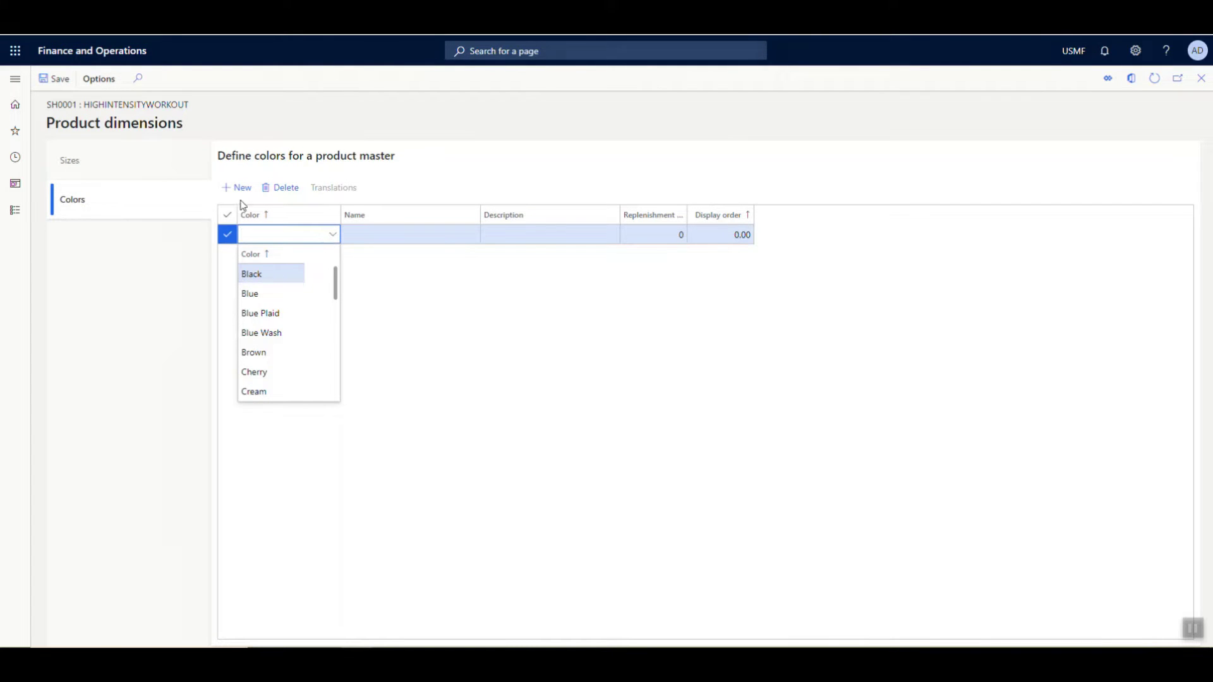
{"action": "left_click", "coordinate": [332, 234]}
{"action": "left_click", "coordinate": [272, 294]}
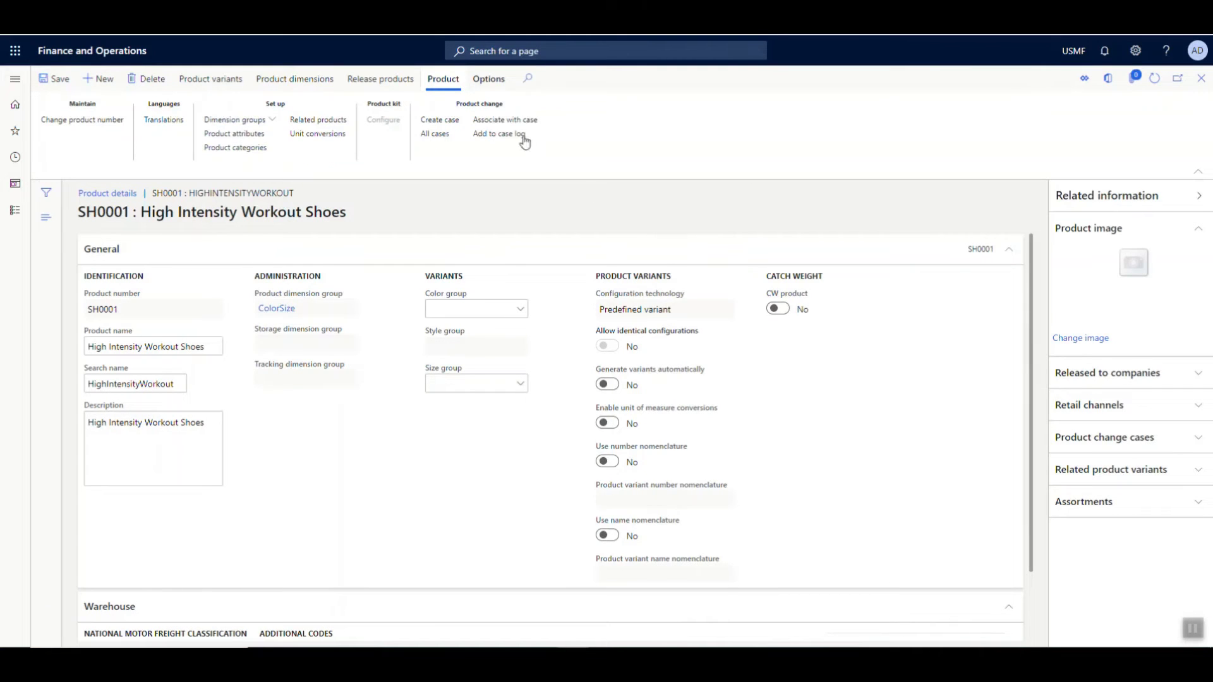
Step: Create all suggested size and color variants for product master SH0001 and return to its product details
{"action": "left_click", "coordinate": [226, 79]}
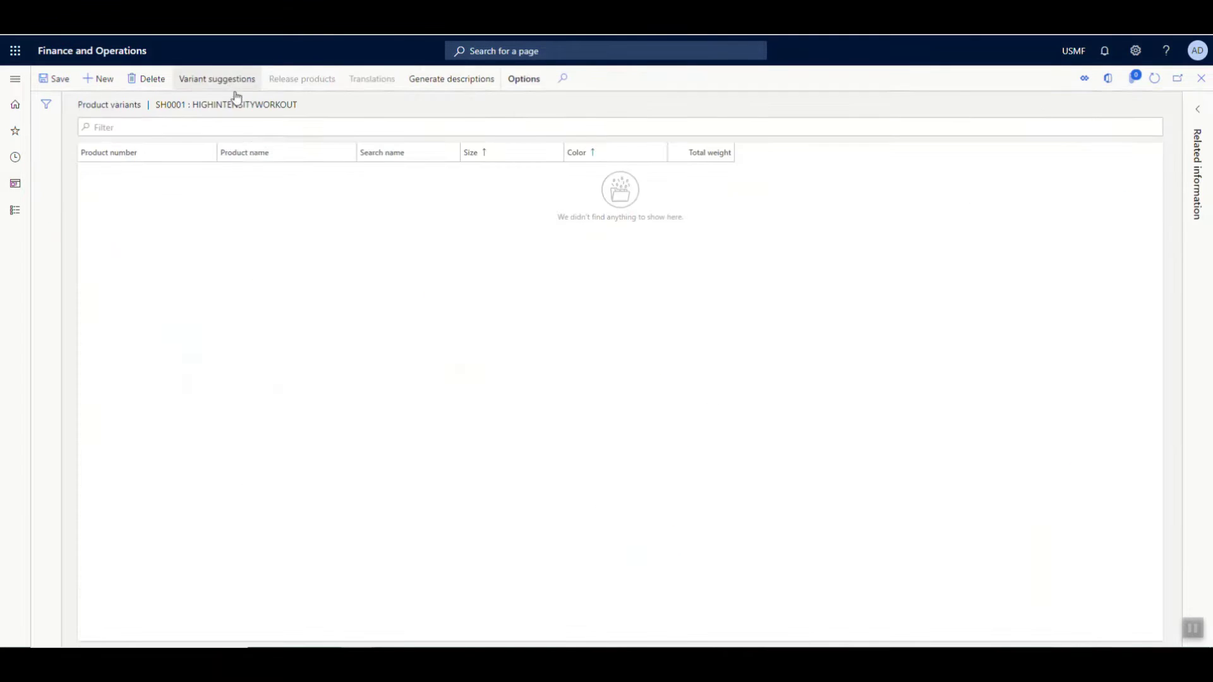
{"action": "left_click", "coordinate": [198, 84]}
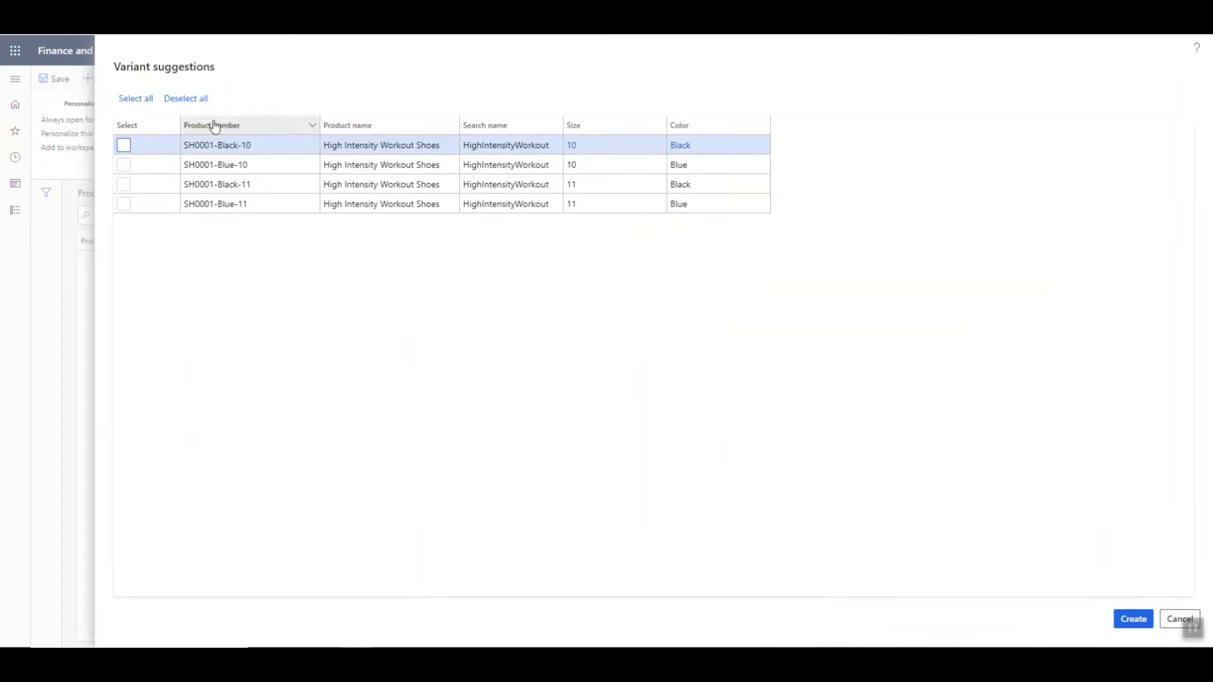
{"action": "left_click", "coordinate": [144, 99]}
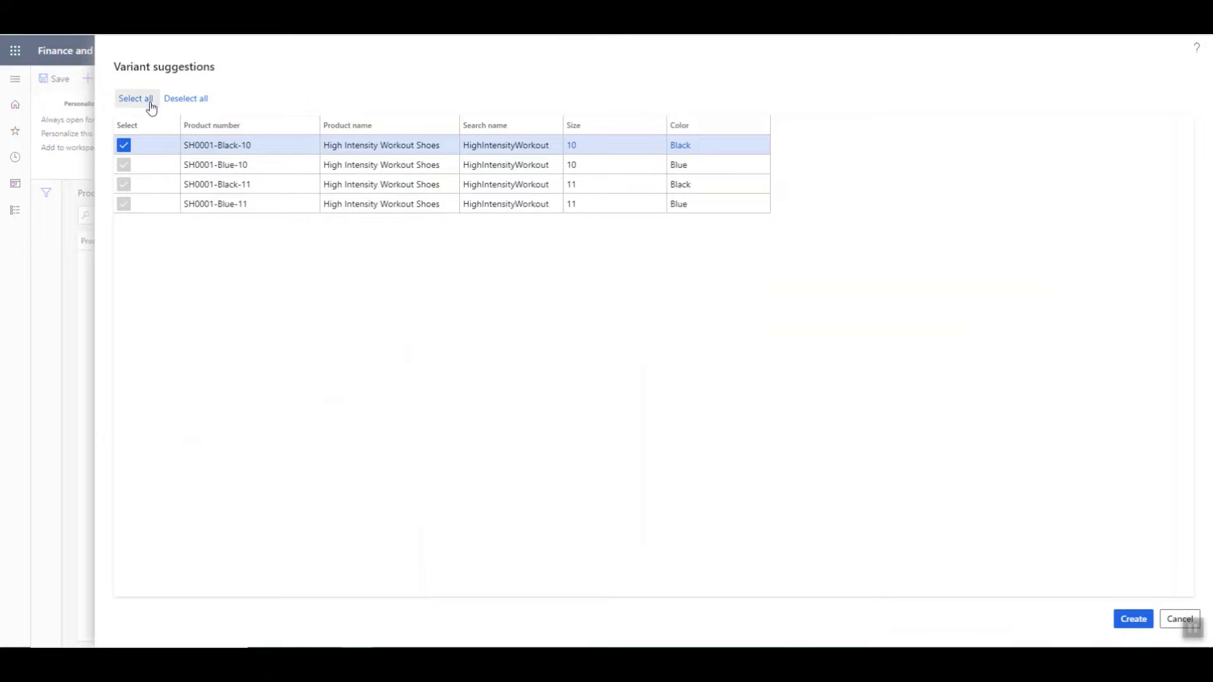
{"action": "left_click", "coordinate": [1132, 619]}
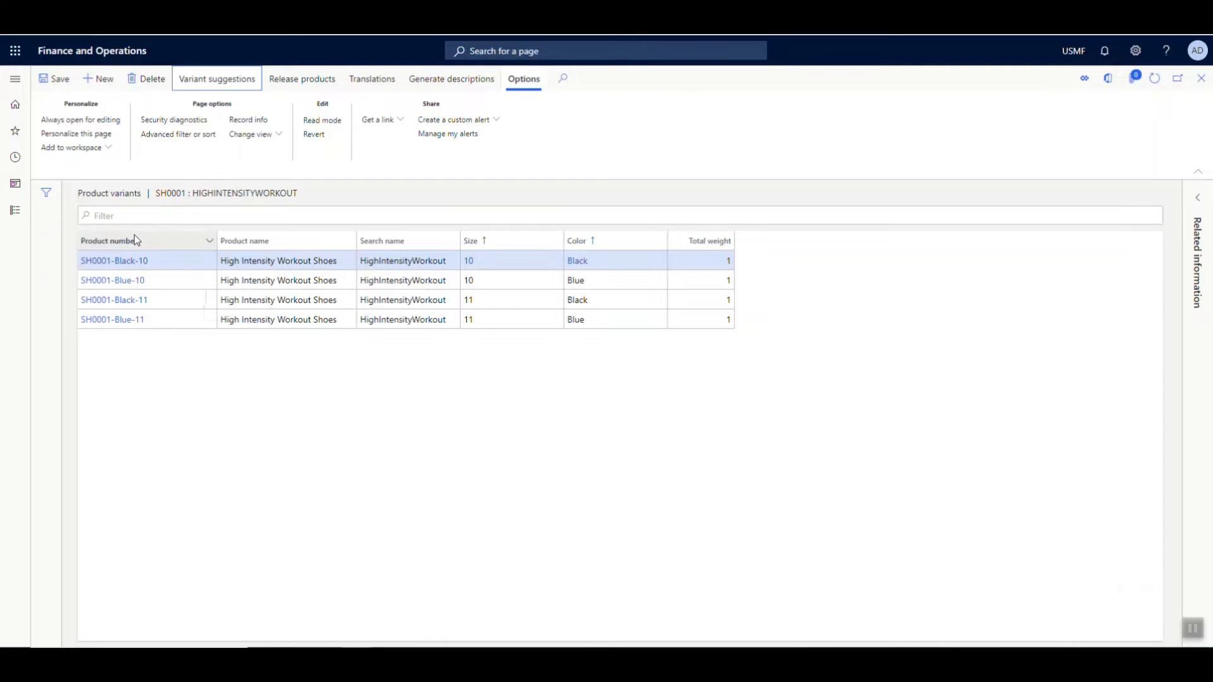
{"action": "key", "text": "Escape"}
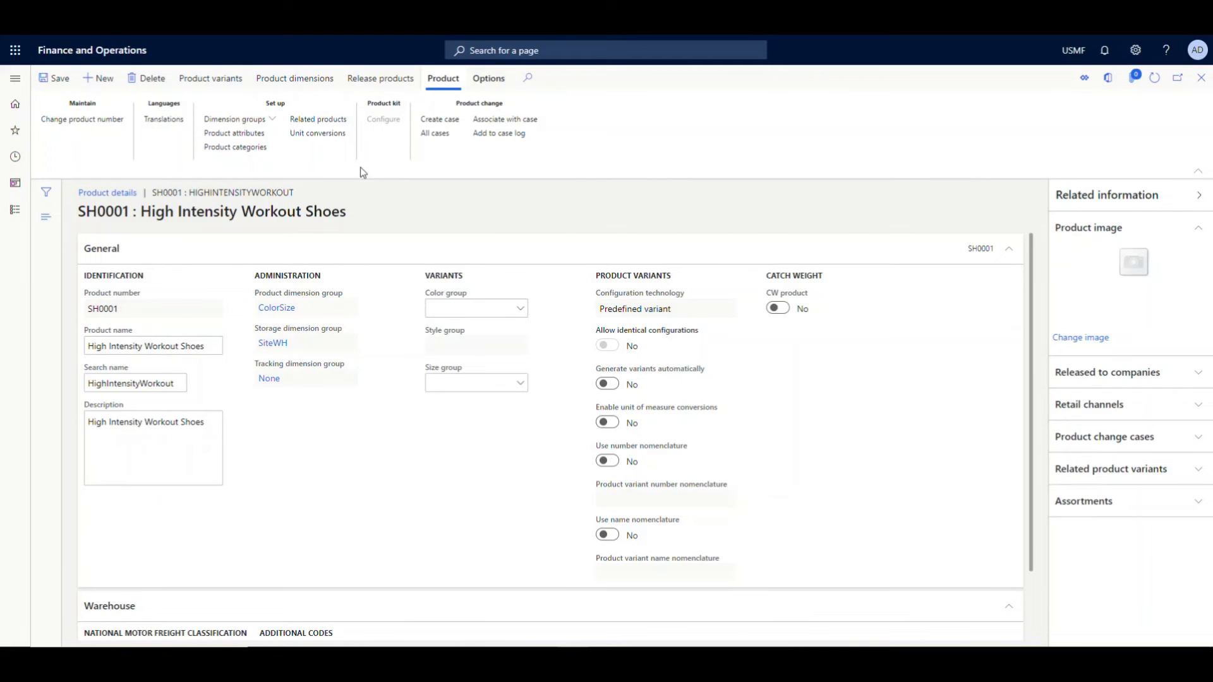
Step: Review the product, storage and tracking dimension groups assigned to the product master, keeping the current assignments
{"action": "left_click", "coordinate": [259, 120]}
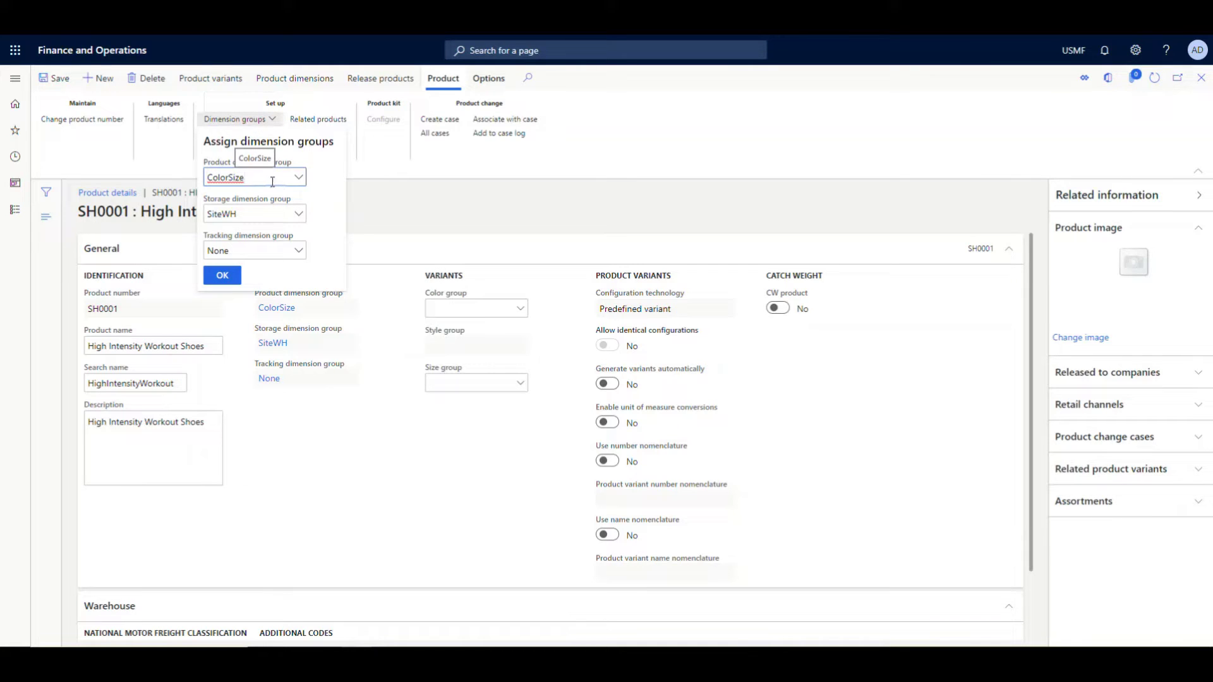
{"action": "double_click", "coordinate": [243, 178]}
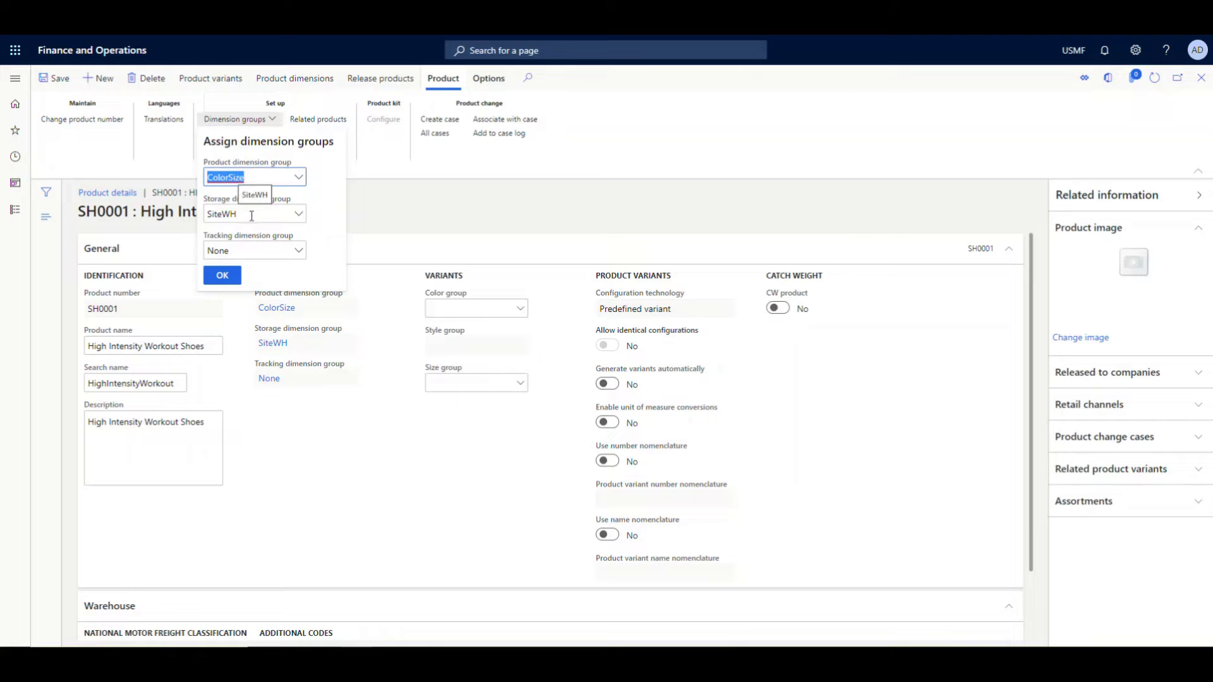
{"action": "left_click", "coordinate": [238, 277]}
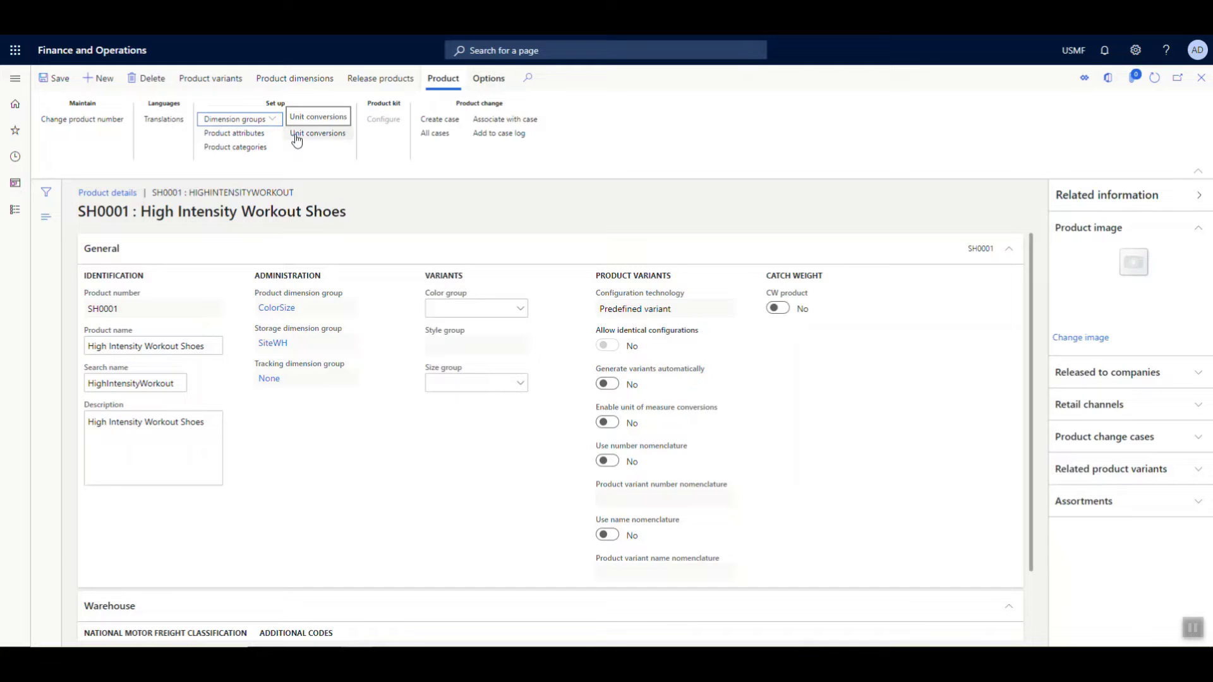
Step: Release product master SH0001 with all its variants to companies USMF and USP2
{"action": "left_click", "coordinate": [379, 89]}
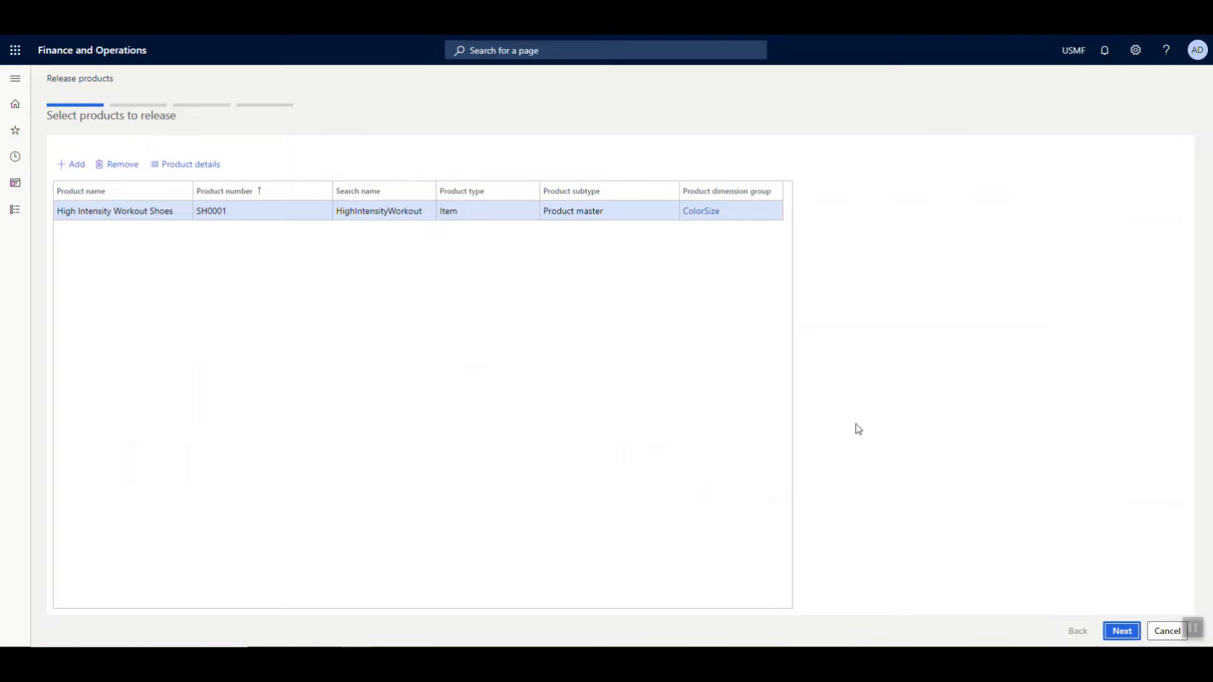
{"action": "left_click", "coordinate": [1137, 634]}
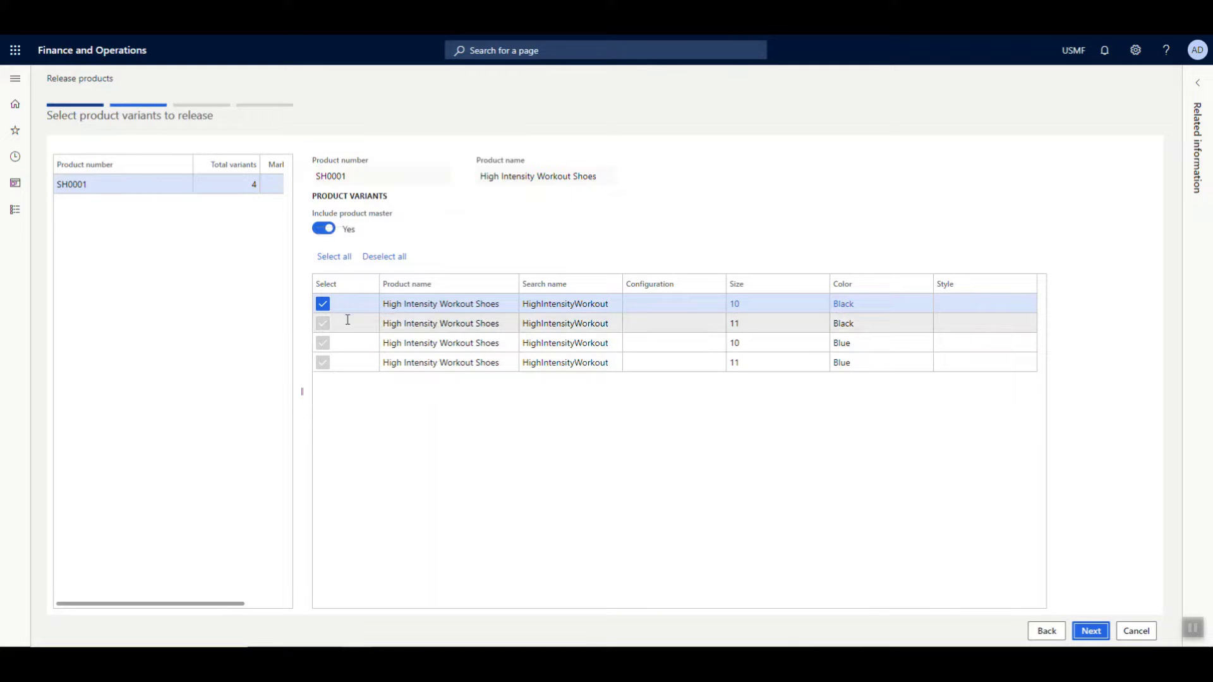
{"action": "left_click", "coordinate": [1090, 631]}
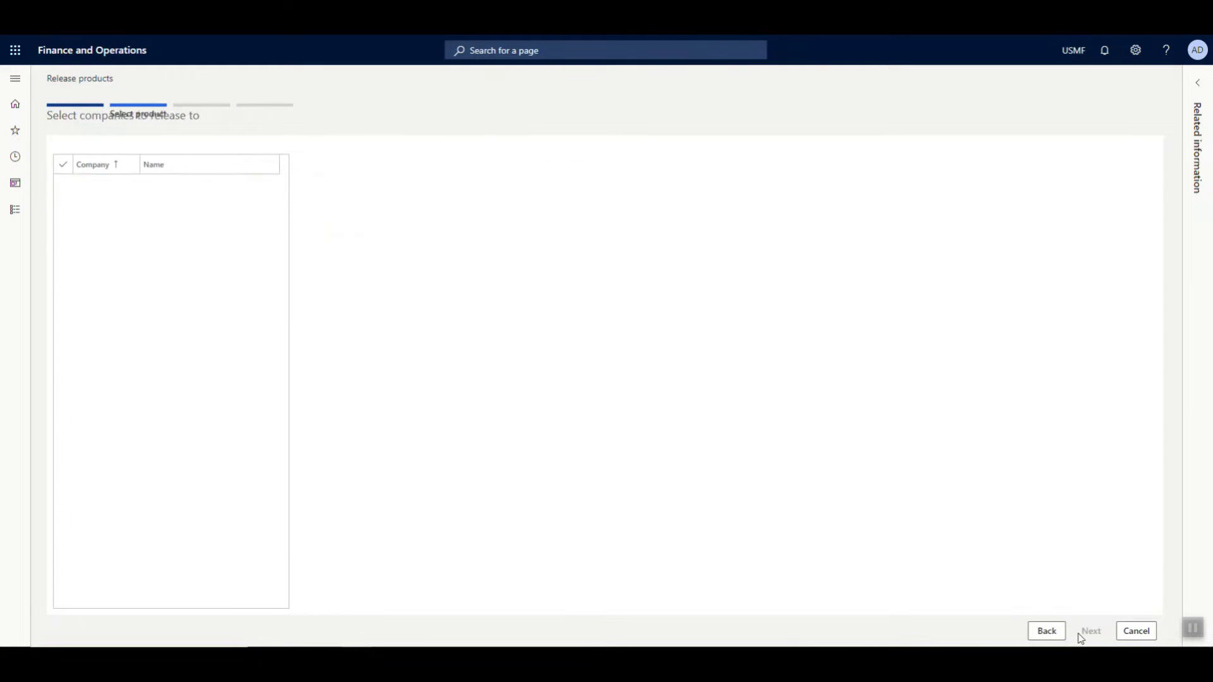
{"action": "scroll", "coordinate": [111, 474], "scroll_direction": "down", "scroll_amount": 3}
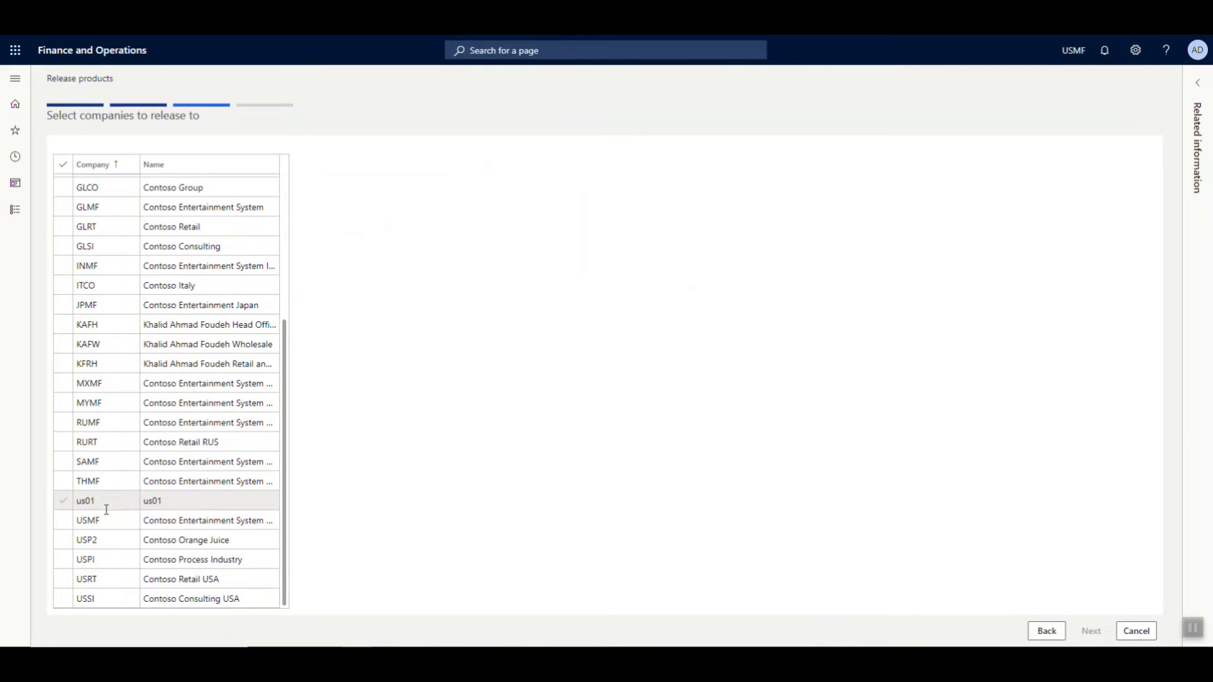
{"action": "left_click", "coordinate": [71, 528]}
{"action": "left_click", "coordinate": [63, 540]}
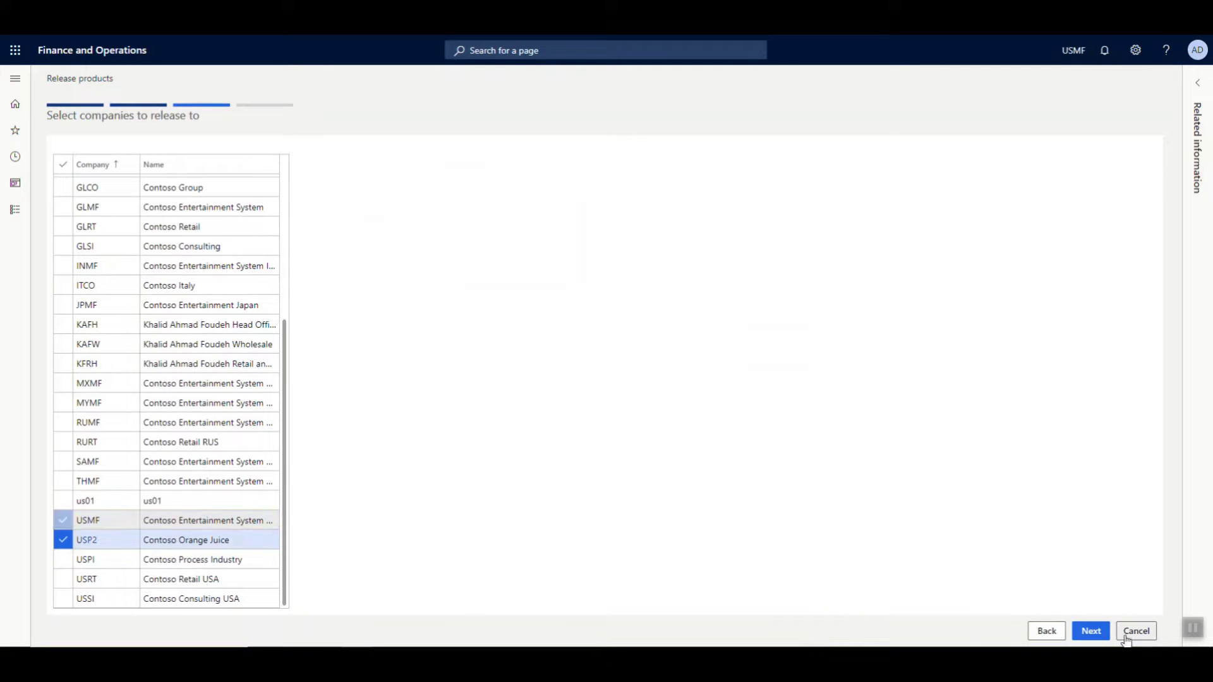
{"action": "left_click", "coordinate": [1093, 632]}
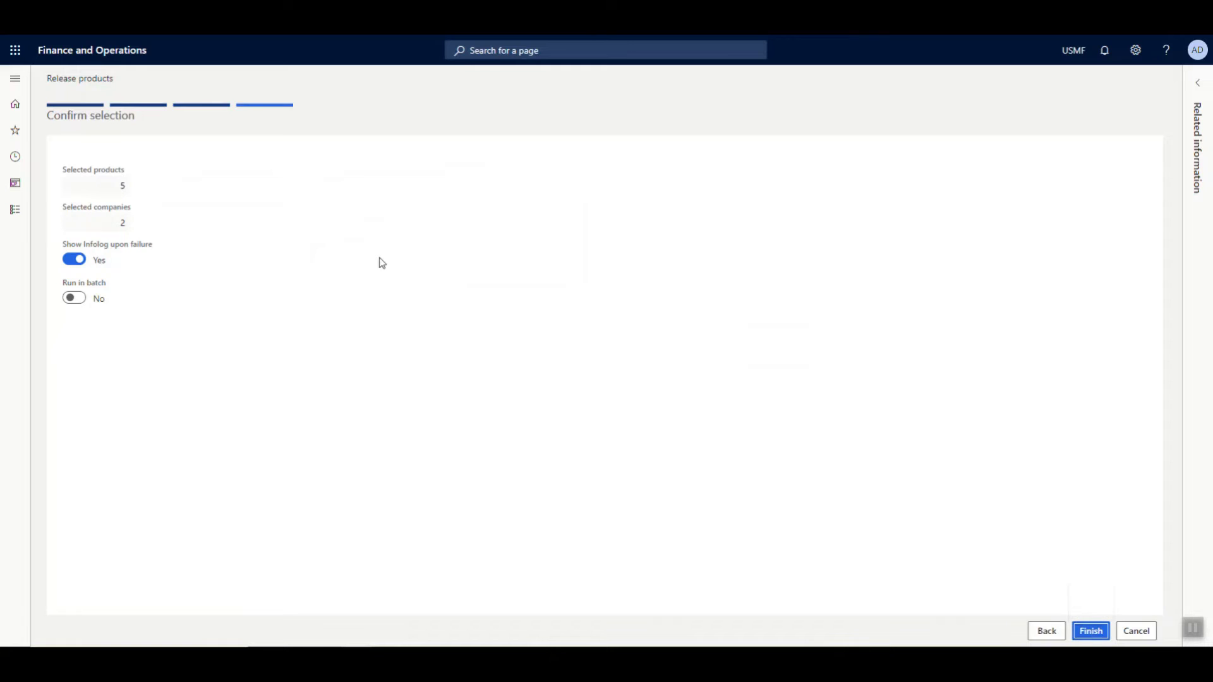
{"action": "left_click", "coordinate": [1096, 636]}
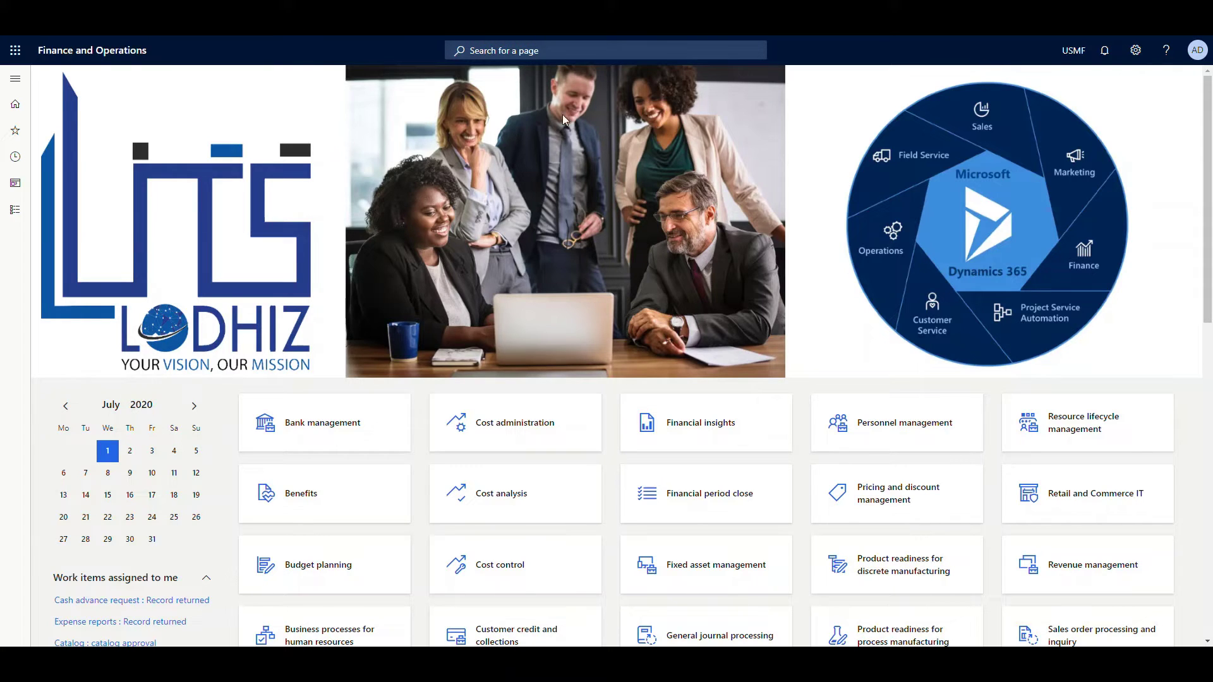
Step: Find the released shoes in Product information management's released products by filtering the product name on "shoes"
{"action": "left_click", "coordinate": [12, 209]}
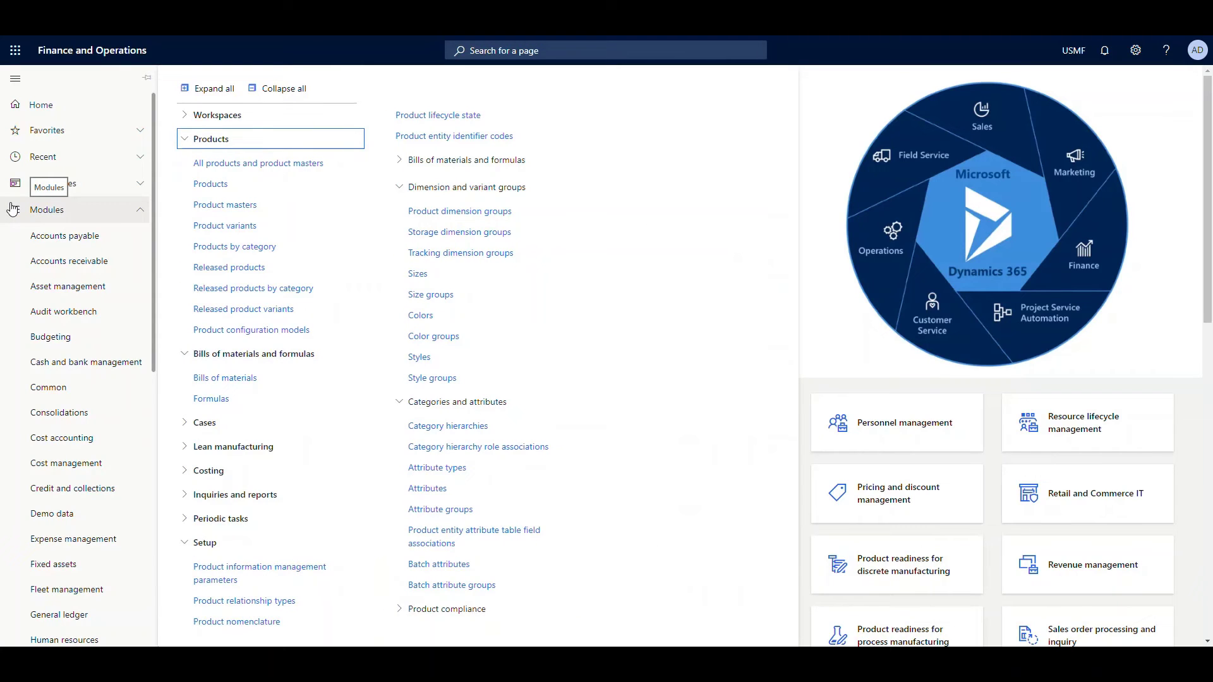
{"action": "scroll", "coordinate": [44, 316], "scroll_direction": "down", "scroll_amount": 5}
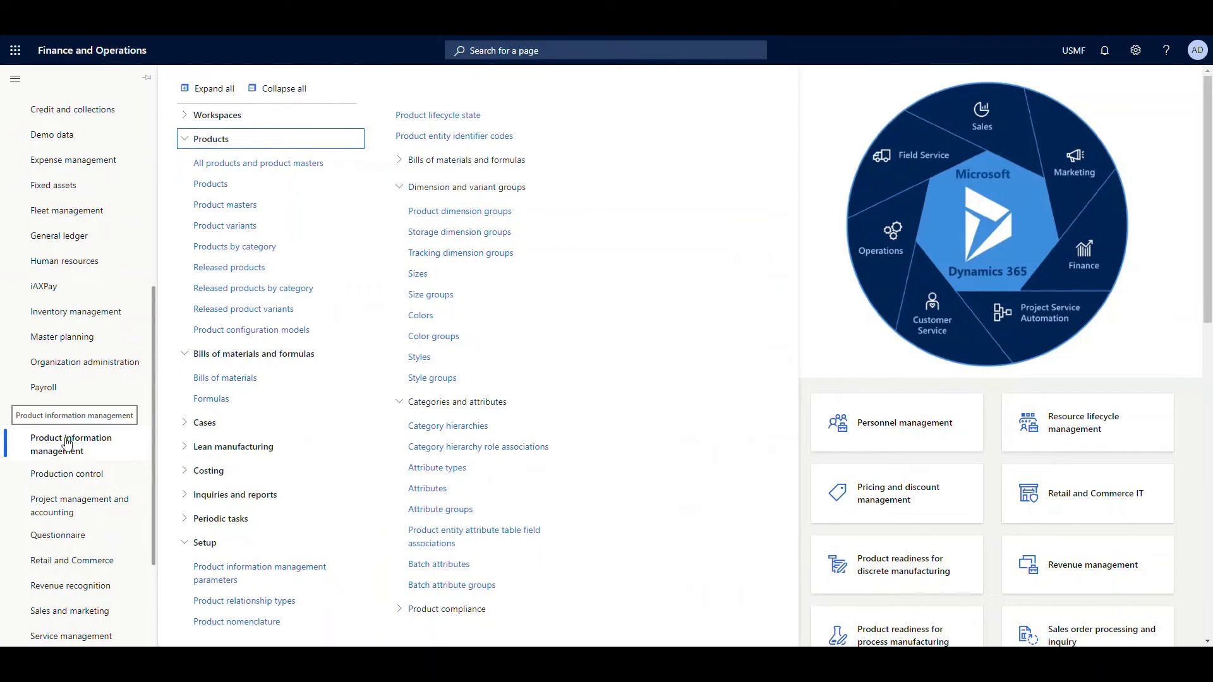
{"action": "left_click", "coordinate": [219, 268]}
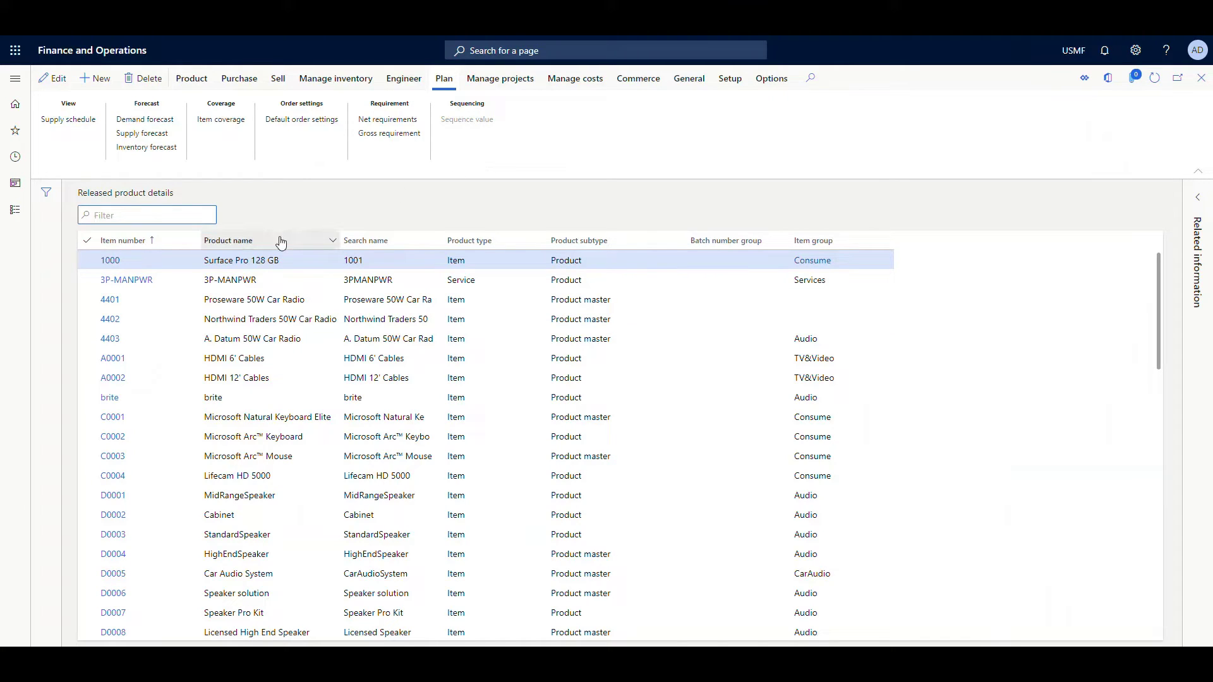
{"action": "left_click", "coordinate": [145, 247]}
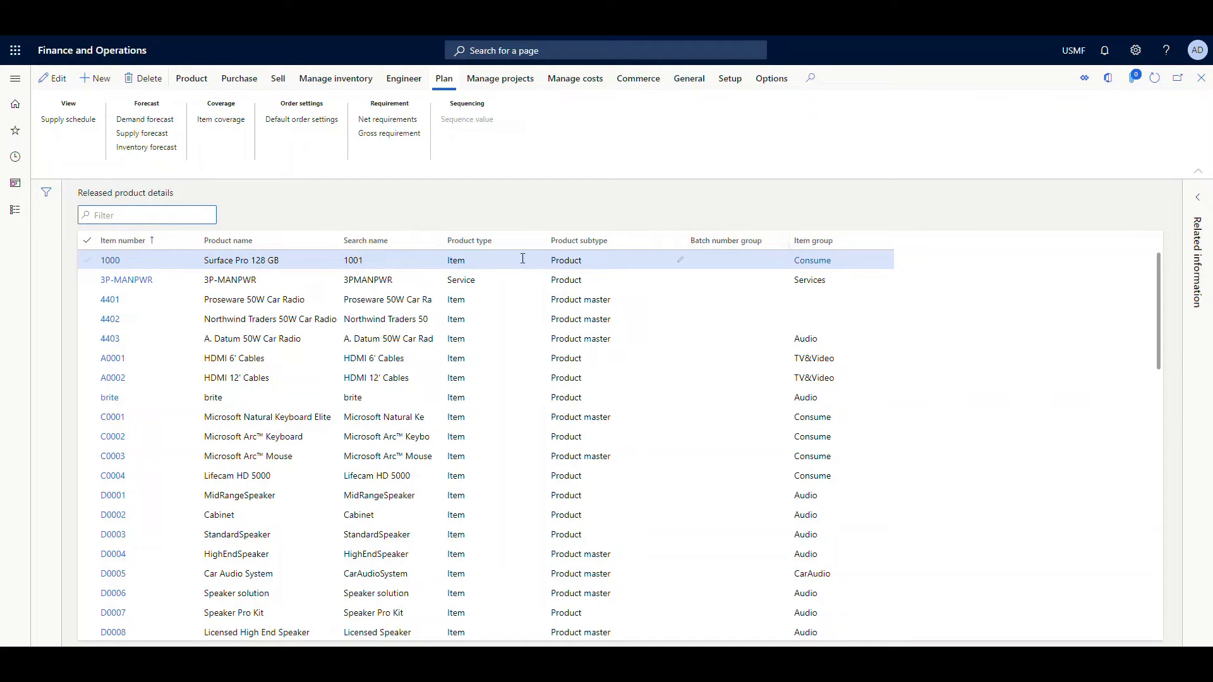
{"action": "left_click", "coordinate": [289, 245]}
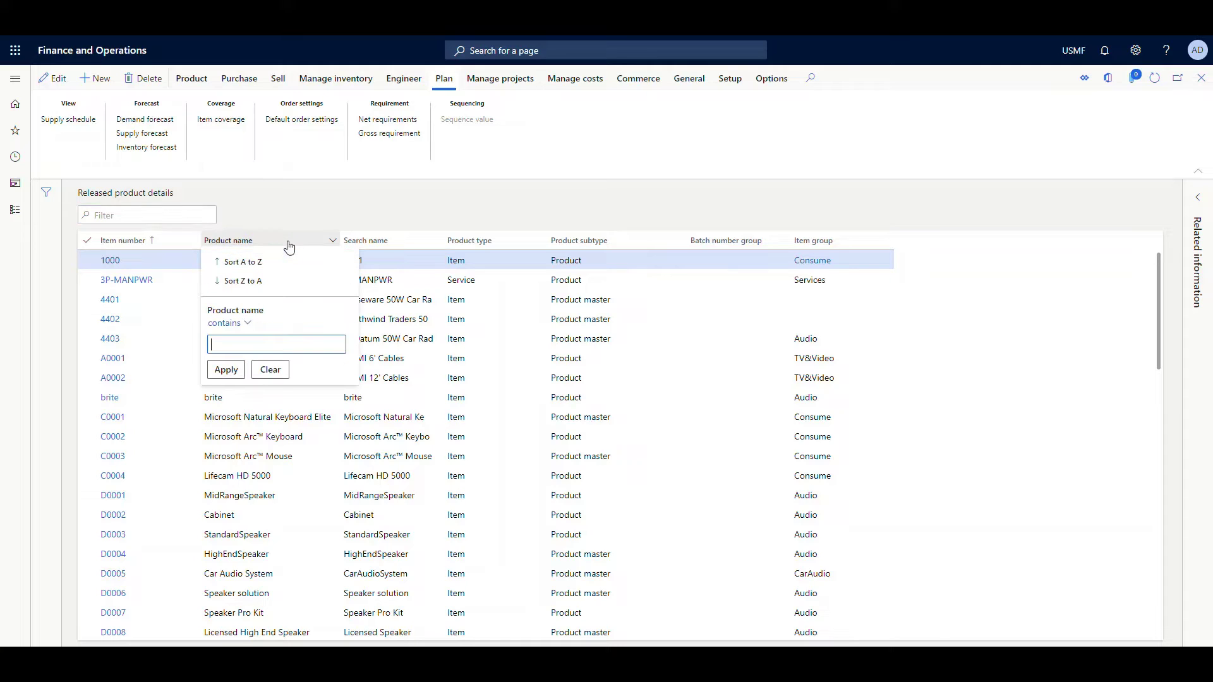
{"action": "type", "text": "shoes"}
{"action": "key", "text": "Return"}
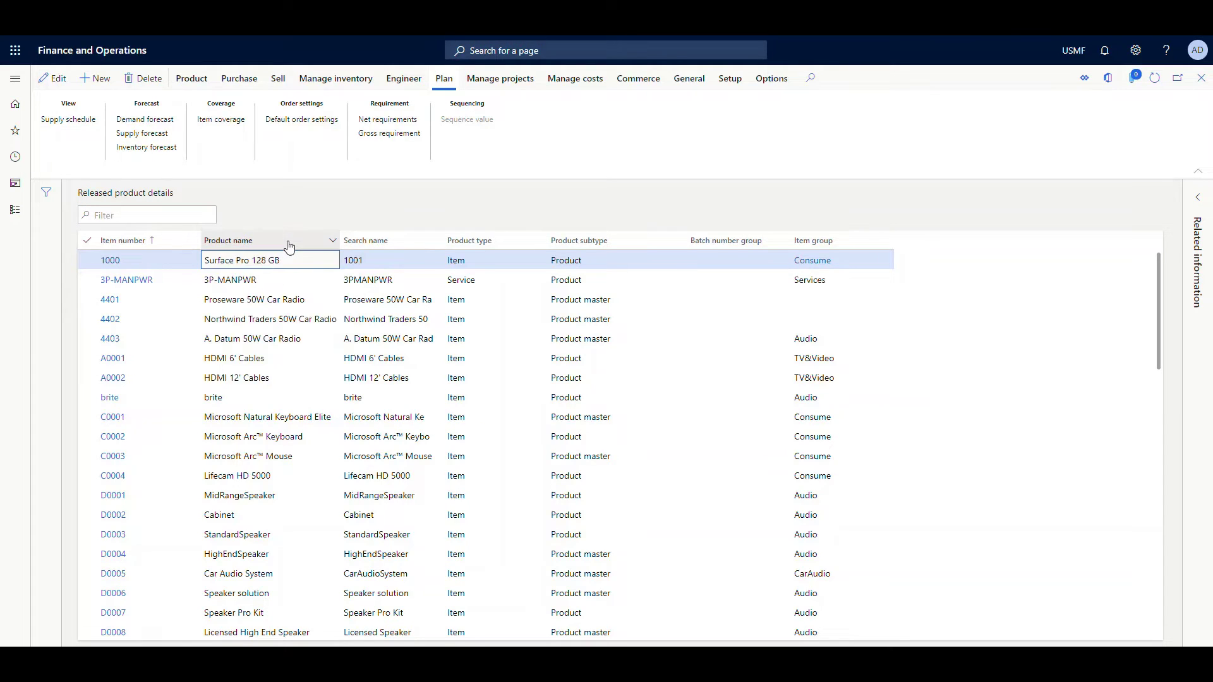
{"action": "left_click", "coordinate": [290, 248]}
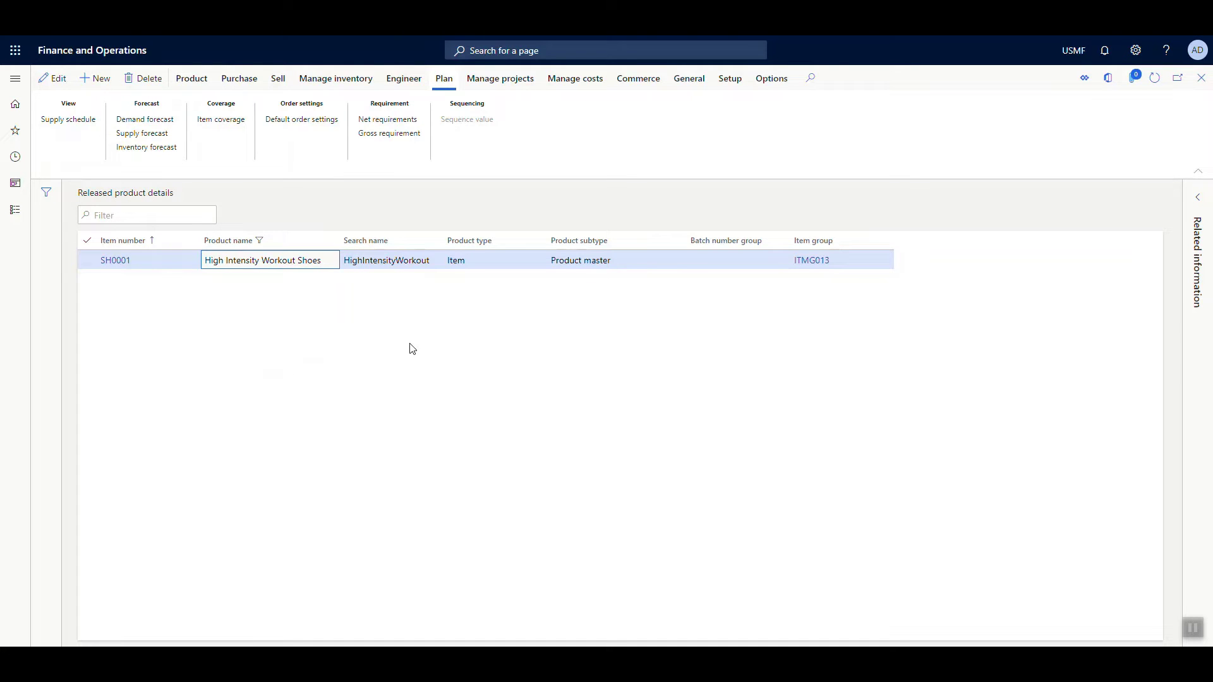
Step: Browse the released products by category down to the first subcategory of Men's Footwear under Apparel and Footwear
{"action": "left_click", "coordinate": [15, 209]}
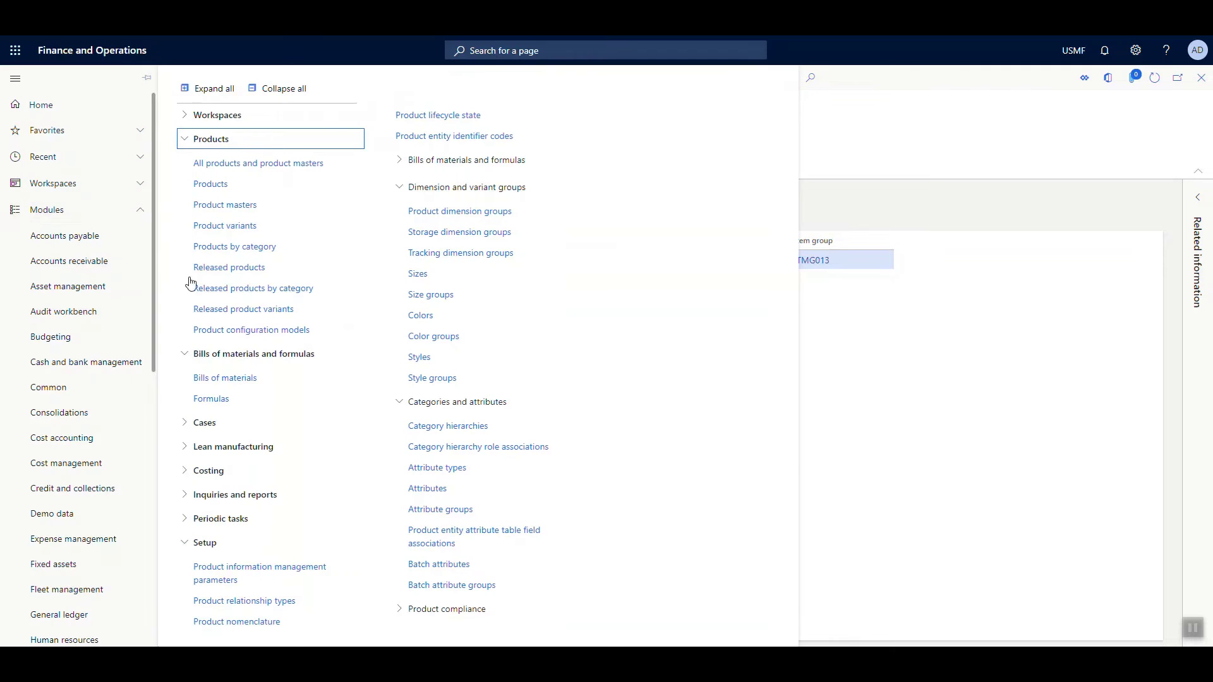
{"action": "left_click", "coordinate": [240, 290]}
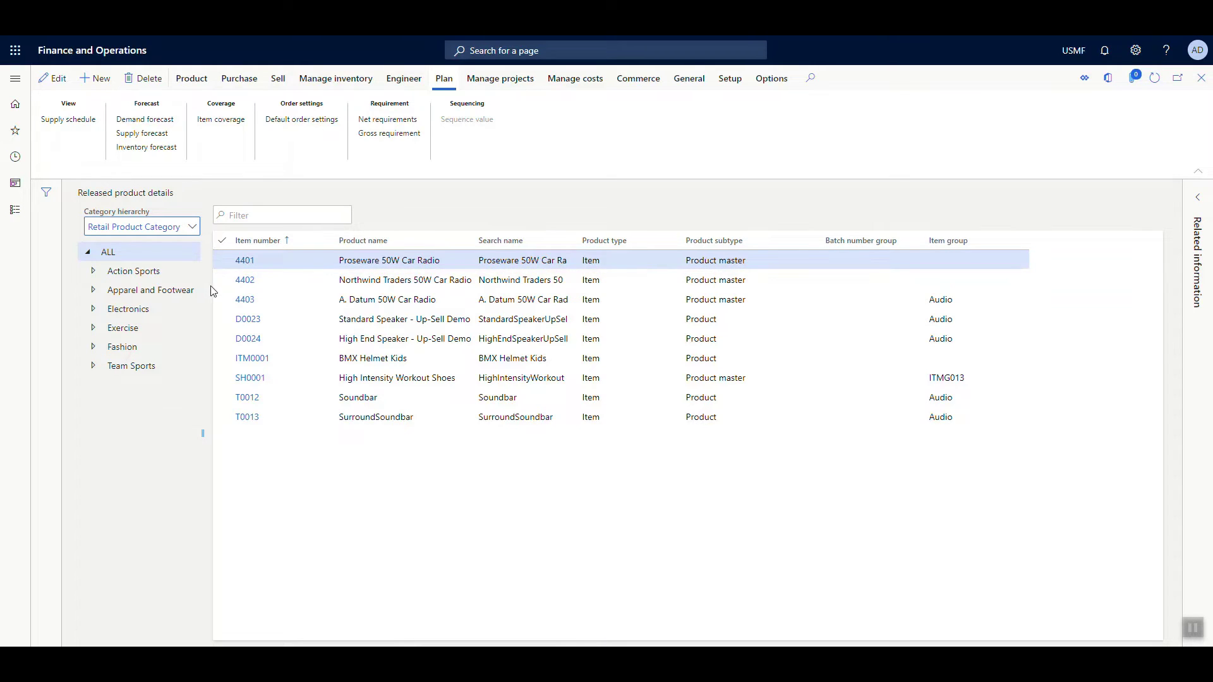
{"action": "left_click", "coordinate": [94, 292]}
{"action": "left_click", "coordinate": [100, 347]}
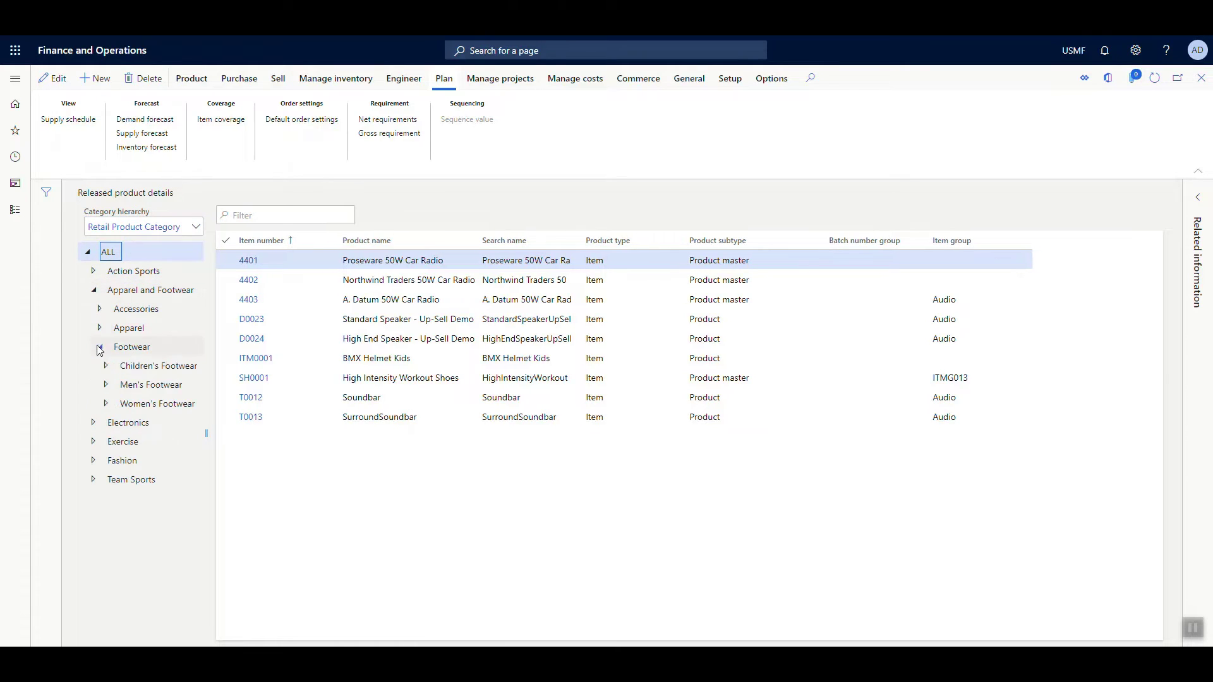
{"action": "left_click", "coordinate": [107, 385]}
{"action": "left_click", "coordinate": [135, 404]}
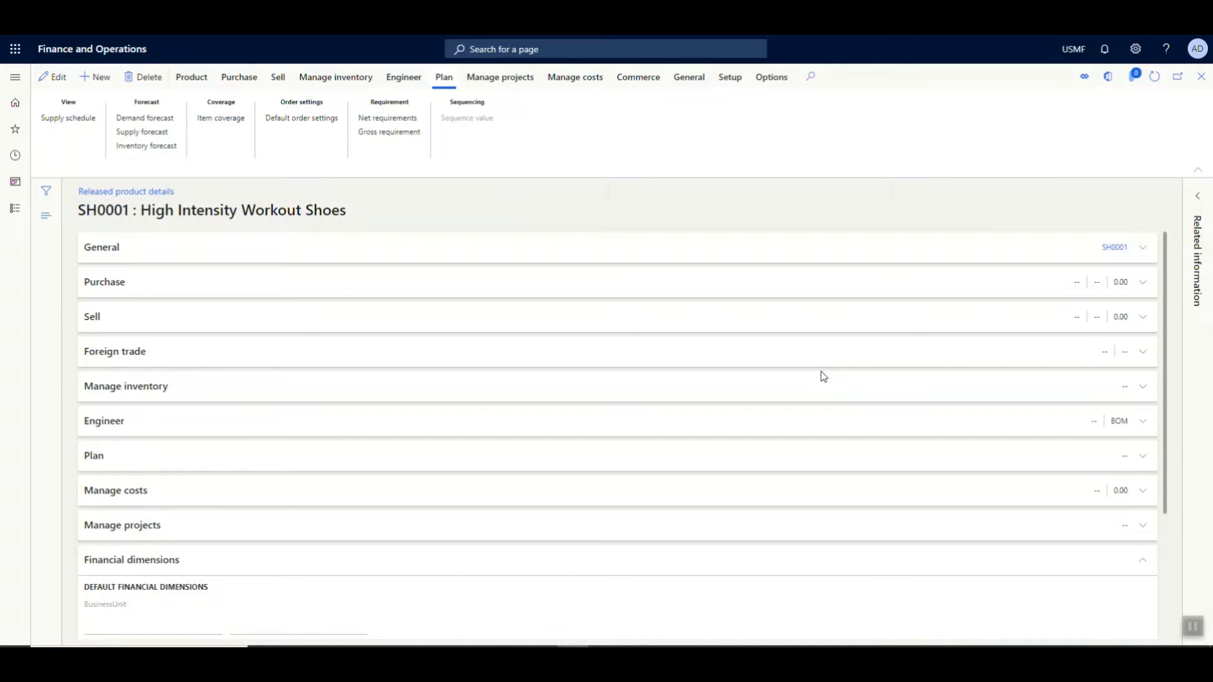
Step: Review the default financial dimensions and the general details of released product SH0001
{"action": "scroll", "coordinate": [798, 378], "scroll_direction": "down", "scroll_amount": 1}
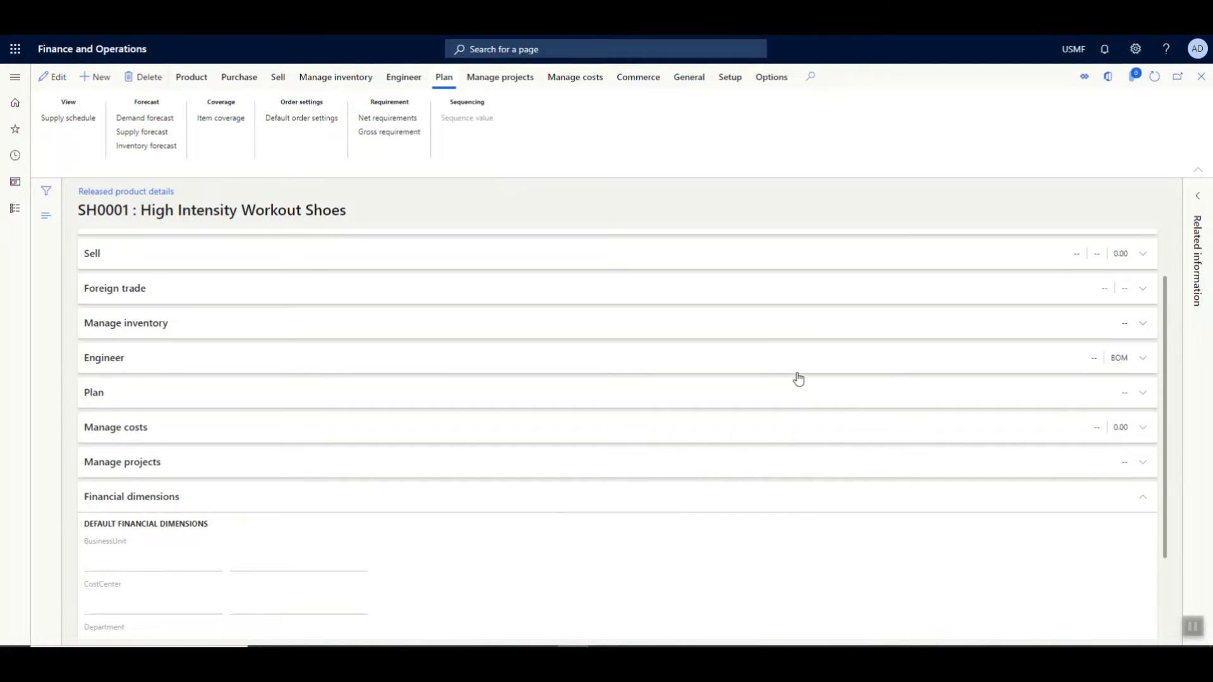
{"action": "scroll", "coordinate": [799, 377], "scroll_direction": "down", "scroll_amount": 2}
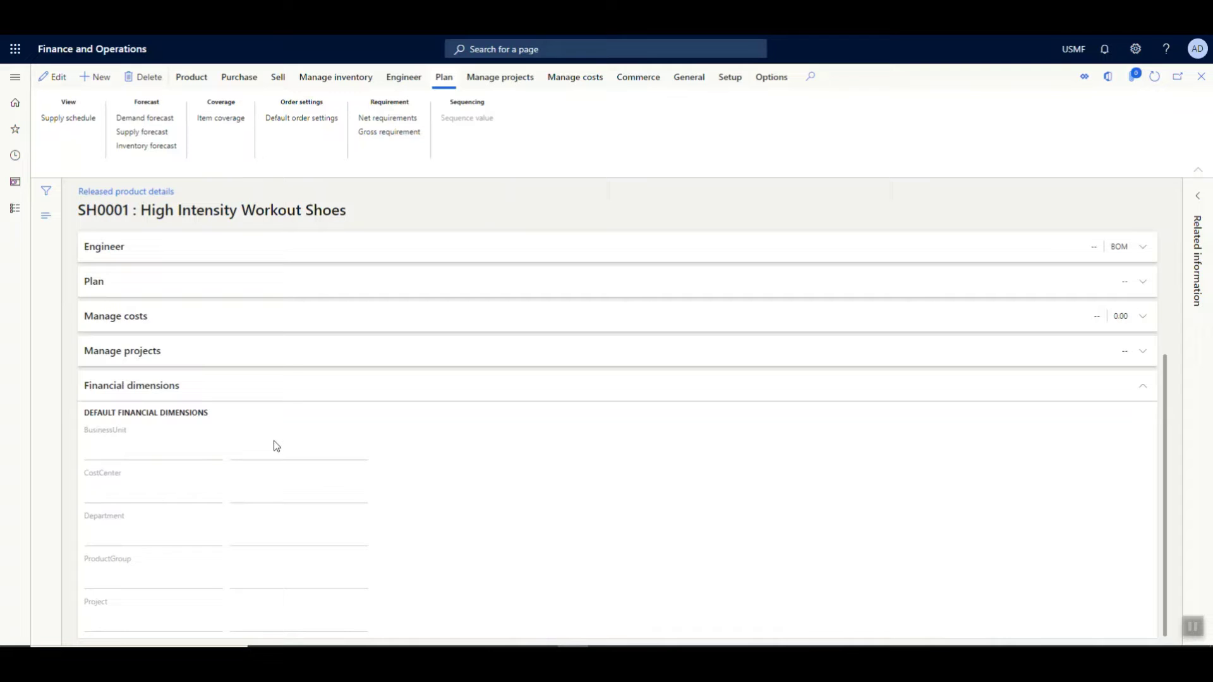
{"action": "left_click", "coordinate": [391, 385]}
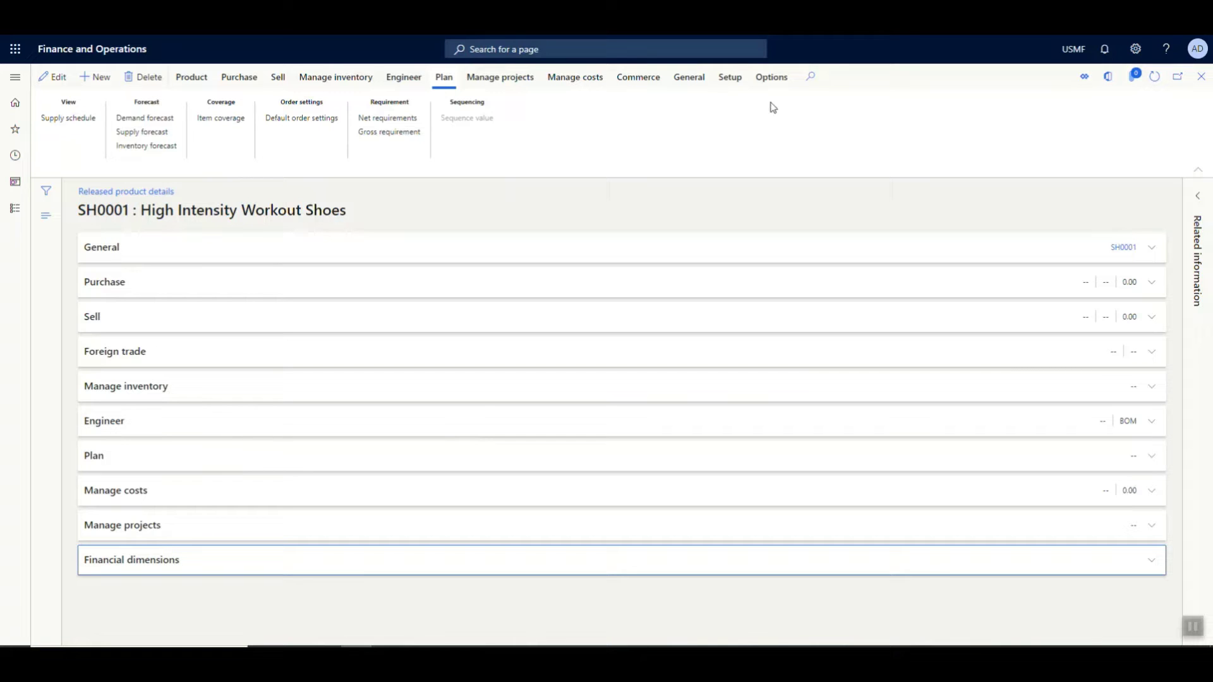
{"action": "left_click", "coordinate": [218, 248]}
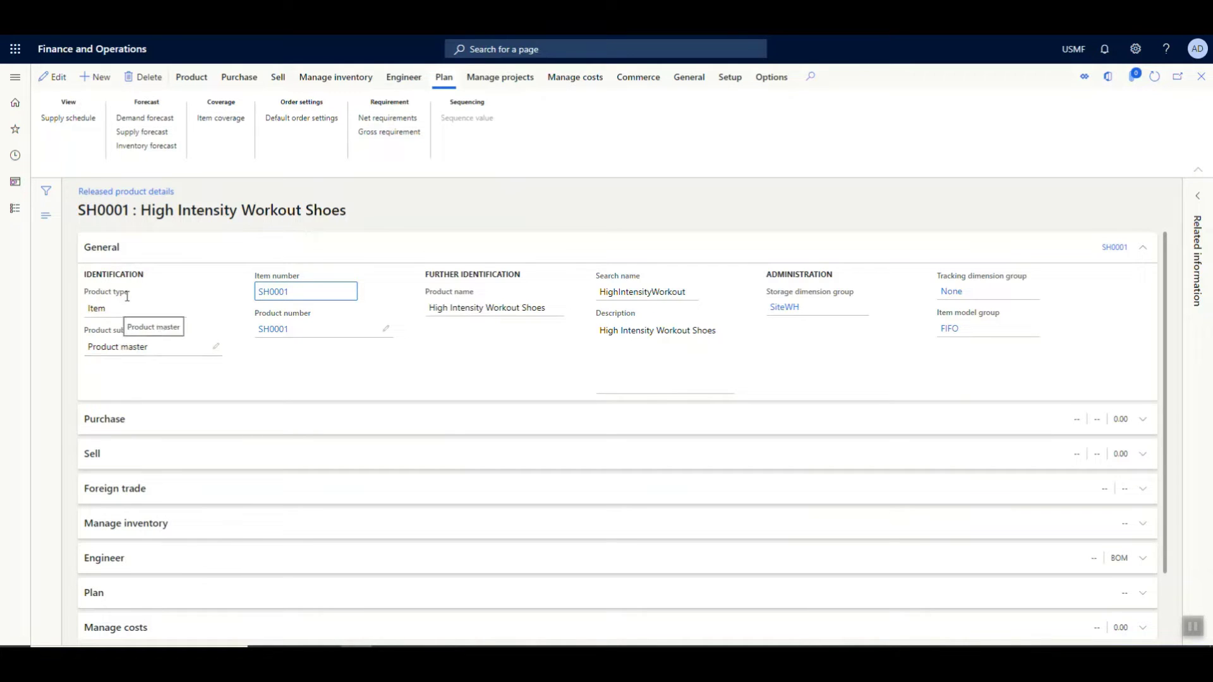
Step: Open SH0001's FIFO item model group and examine the available inventory model options
{"action": "left_click", "coordinate": [955, 336]}
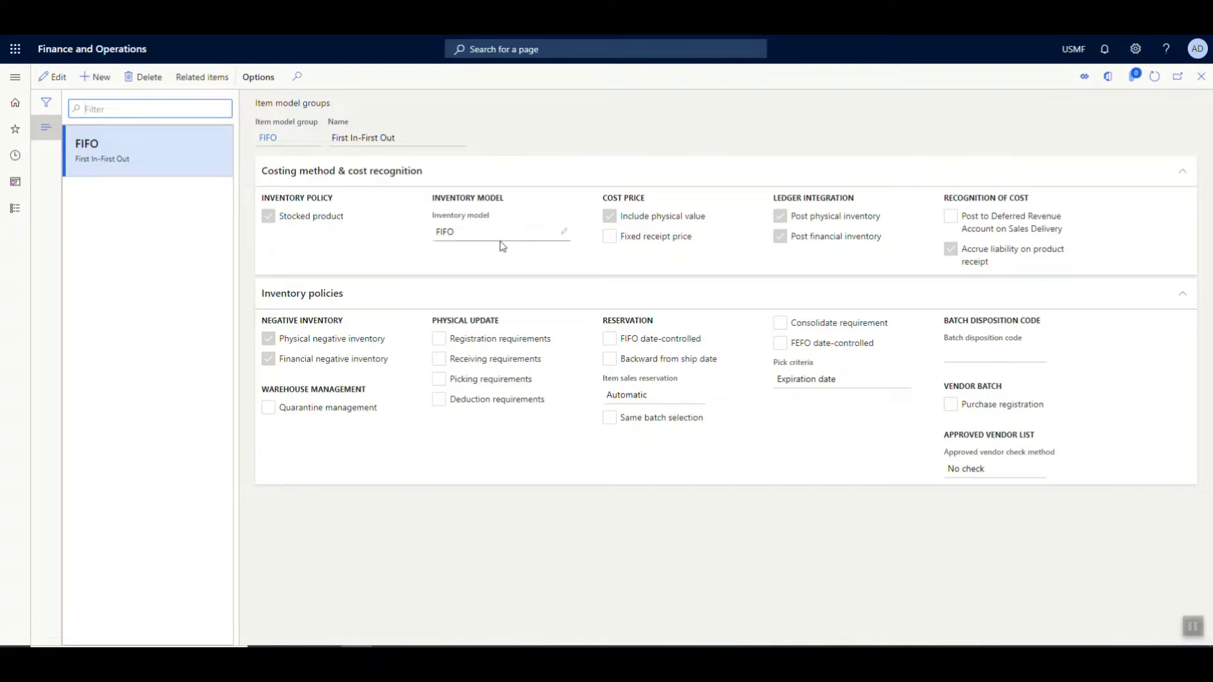
{"action": "left_click", "coordinate": [563, 233]}
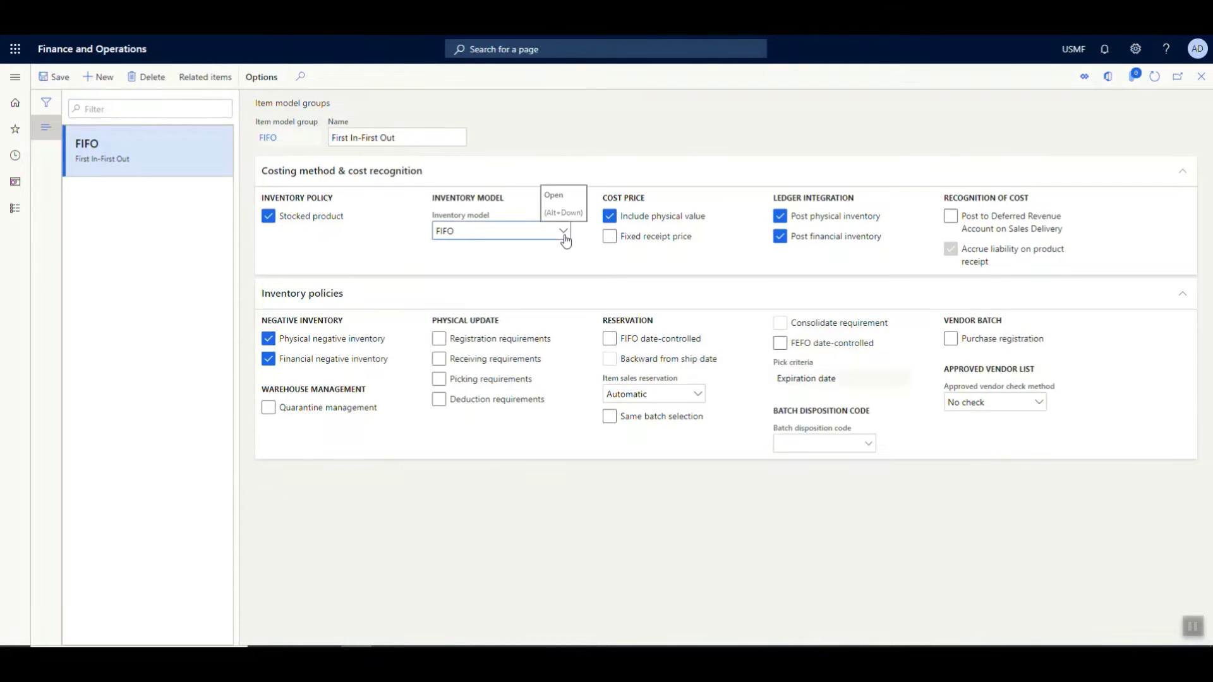
{"action": "left_click", "coordinate": [564, 234]}
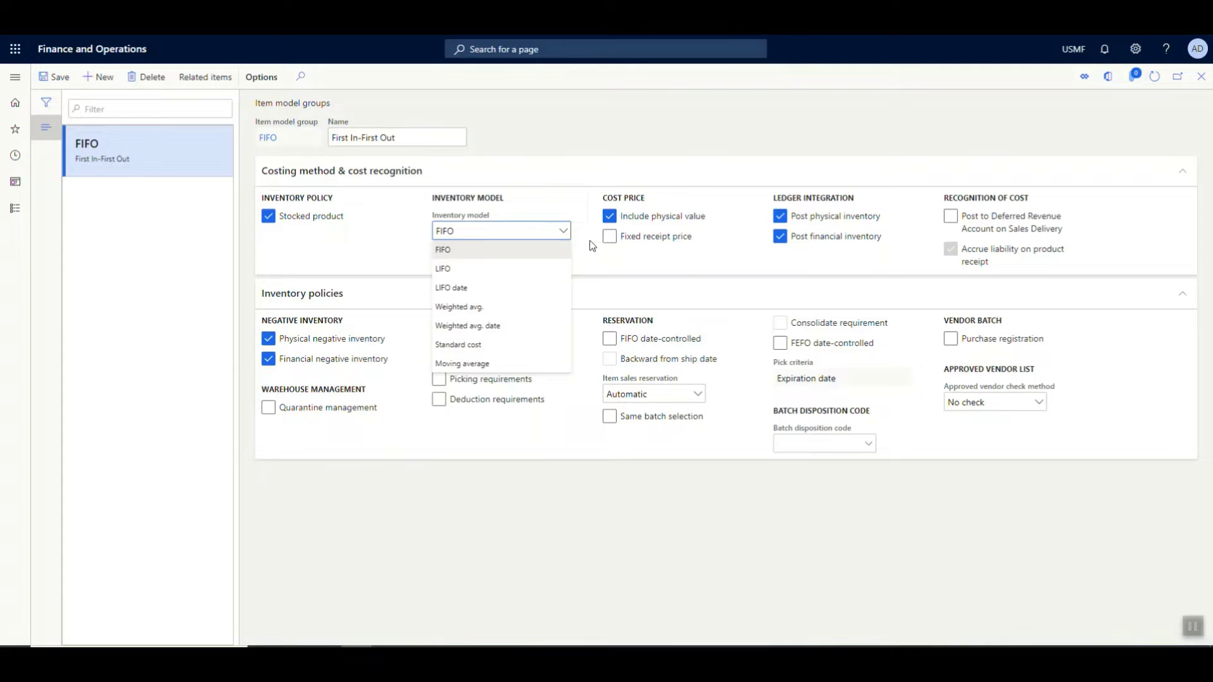
{"action": "left_click", "coordinate": [689, 268]}
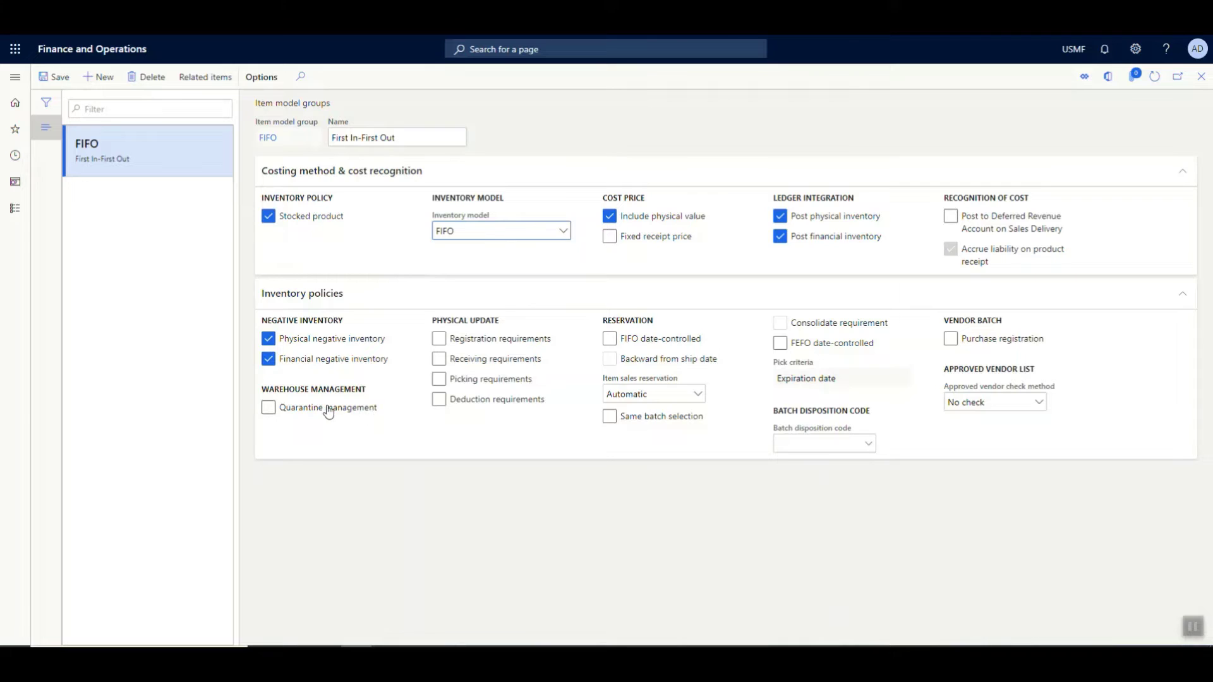
Step: Examine the FIFO item model group's inventory policies, including the item sales reservation, vendor batch and approved vendor check settings
{"action": "mouse_move", "coordinate": [329, 412]}
{"action": "left_click", "coordinate": [686, 393]}
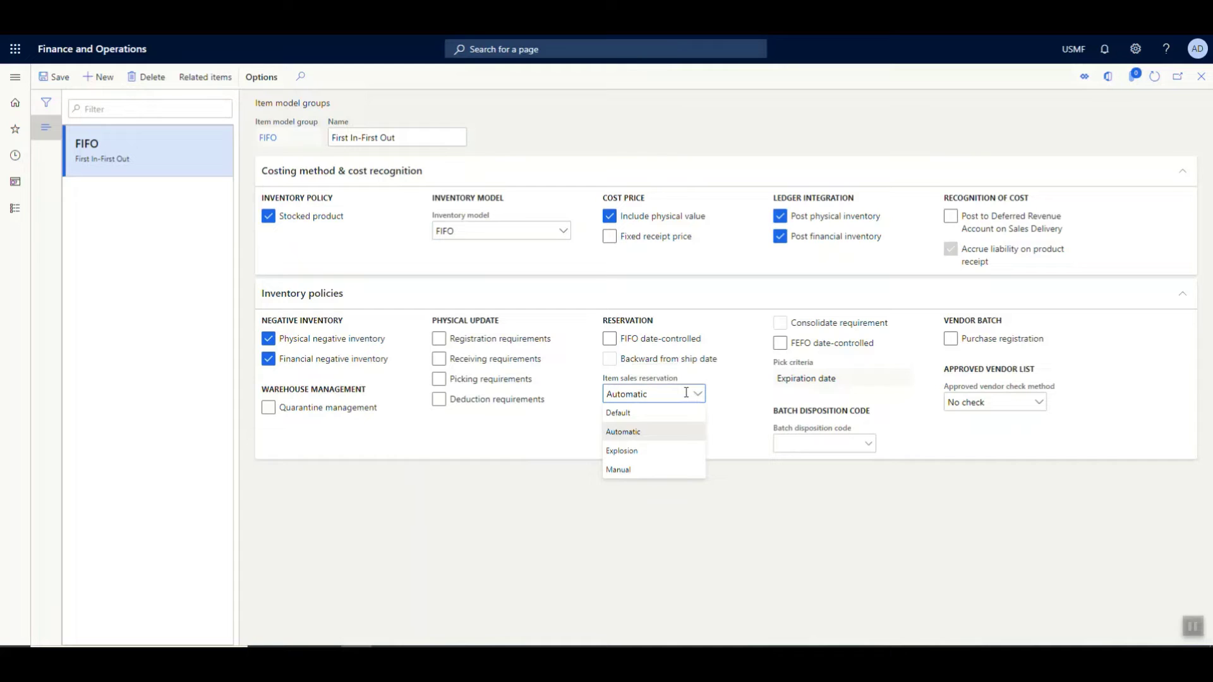
{"action": "left_click", "coordinate": [724, 387]}
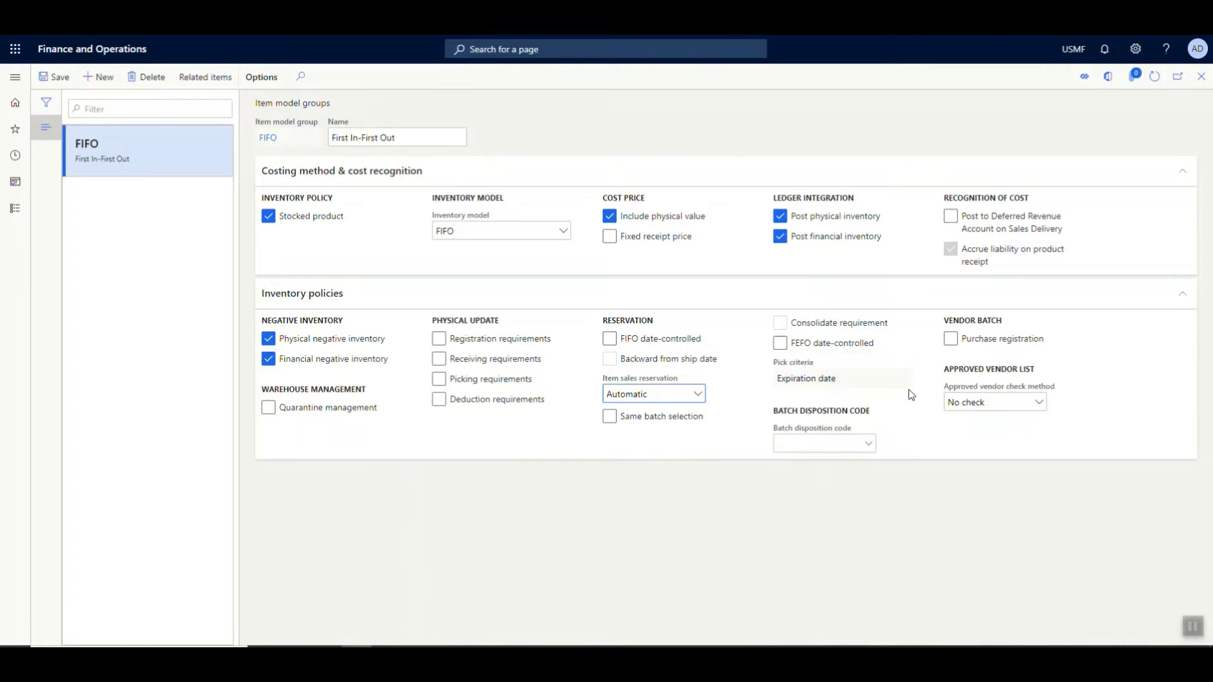
{"action": "mouse_move", "coordinate": [832, 352]}
{"action": "left_click", "coordinate": [956, 345]}
{"action": "left_click", "coordinate": [1023, 403]}
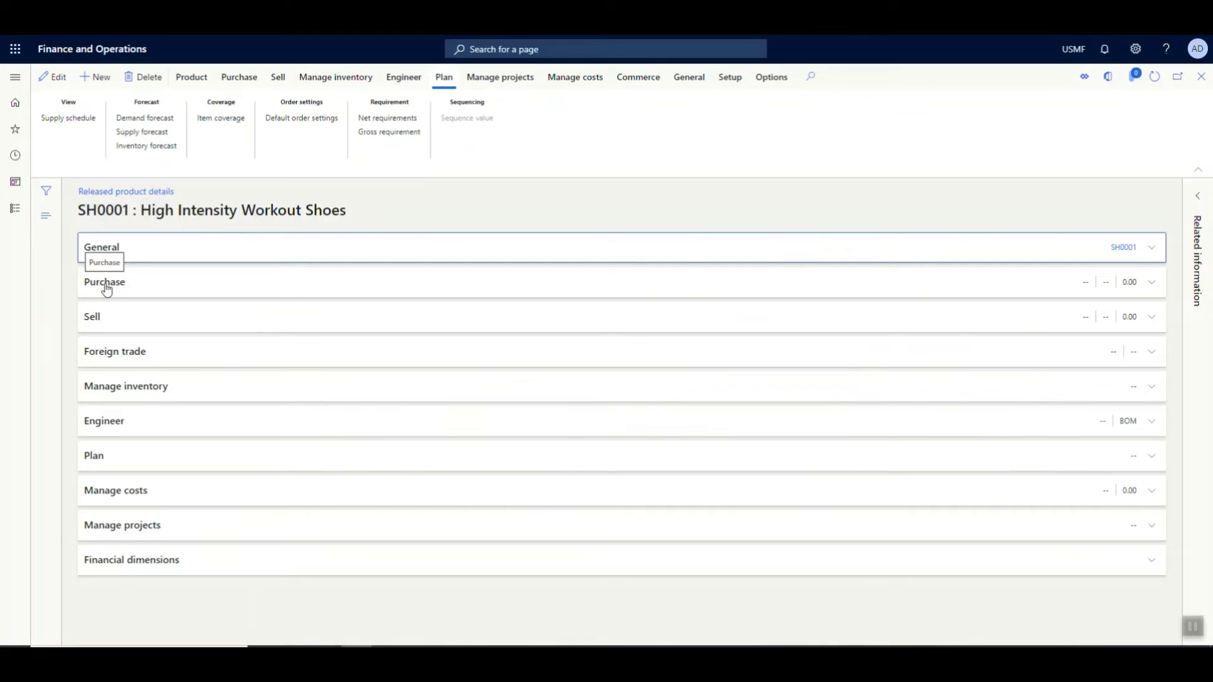
Step: Review SH0001's purchase settings and the sales price model, charges percentage and base price options for selling
{"action": "left_click", "coordinate": [106, 289]}
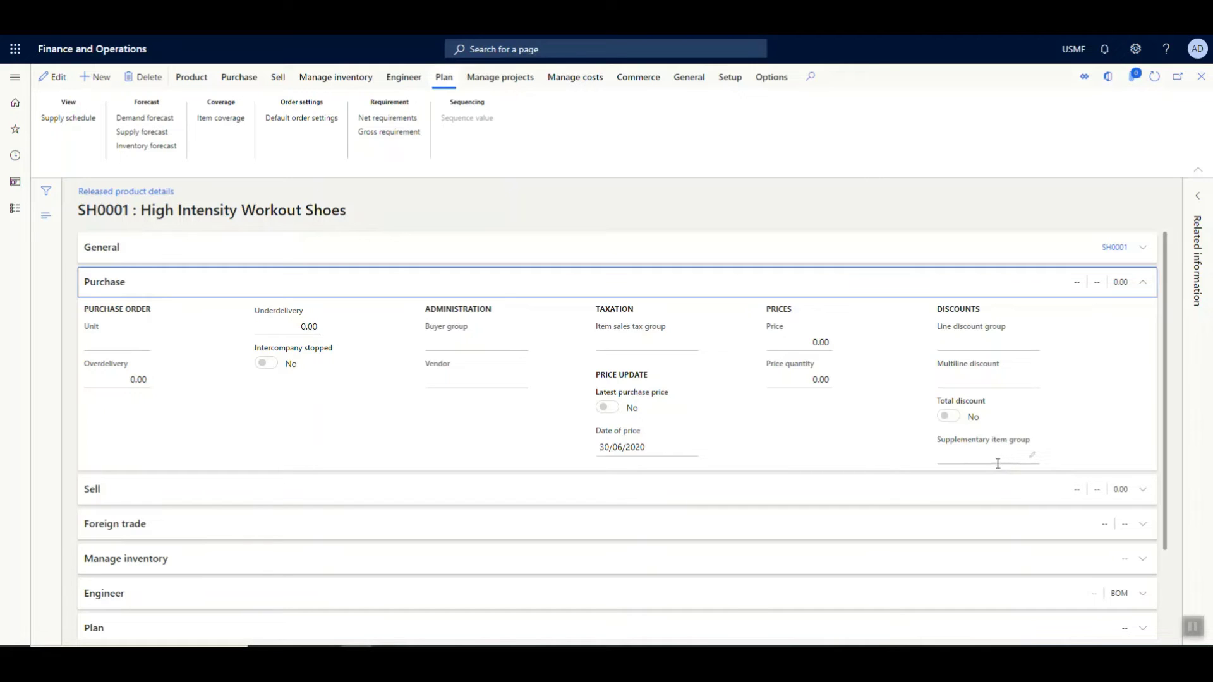
{"action": "mouse_move", "coordinate": [1016, 446]}
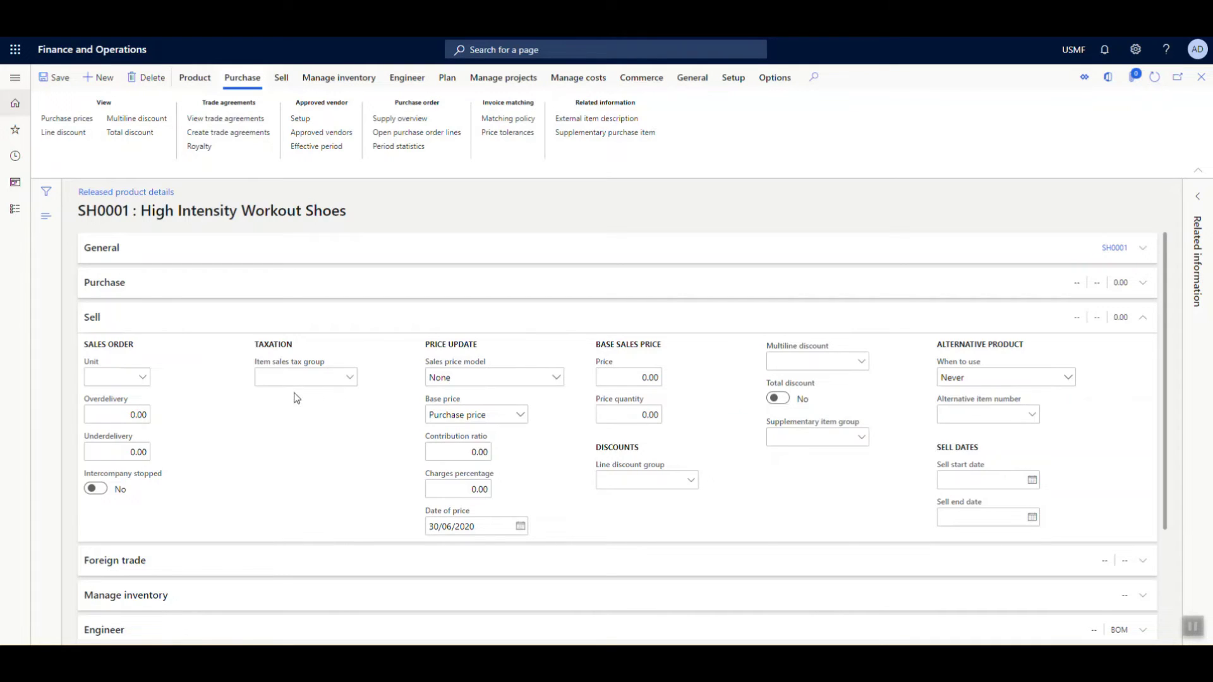
{"action": "left_click", "coordinate": [464, 378]}
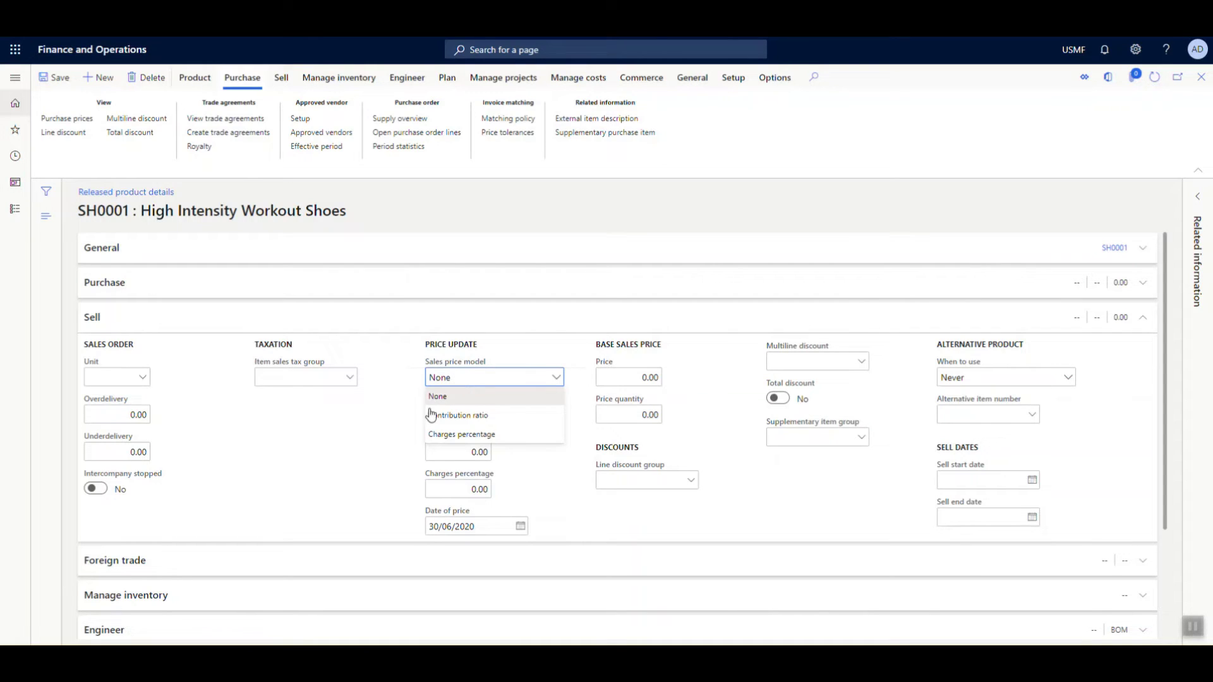
{"action": "left_click", "coordinate": [374, 455]}
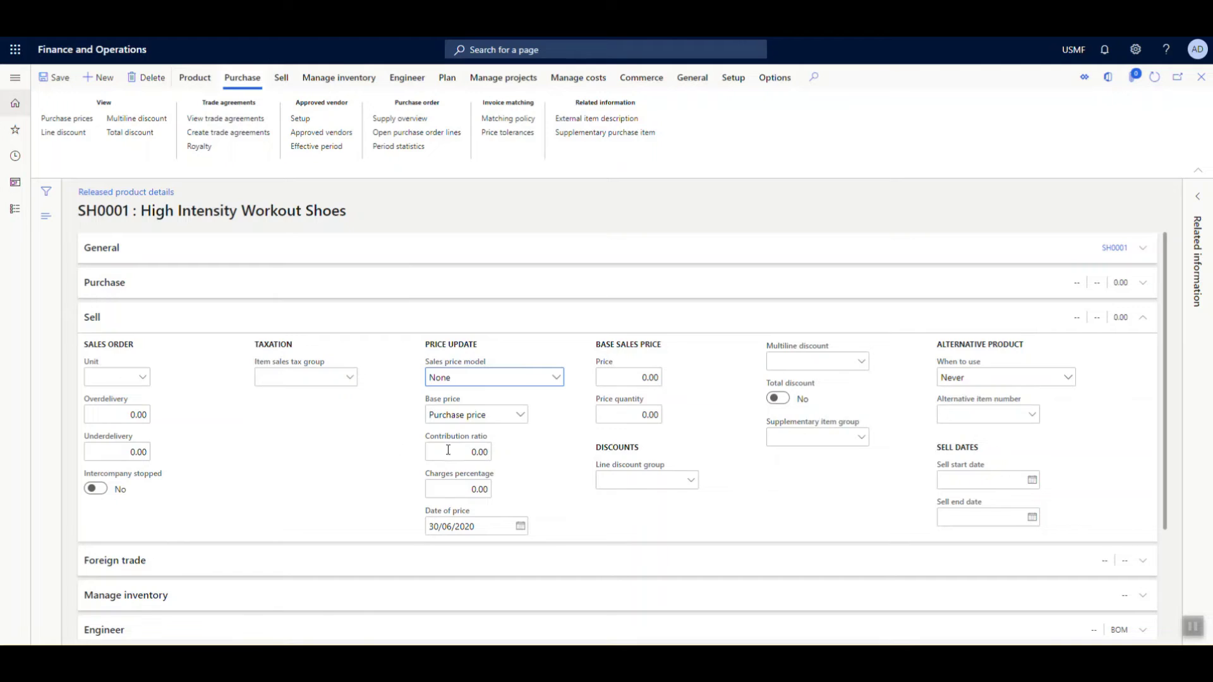
{"action": "left_click", "coordinate": [452, 483]}
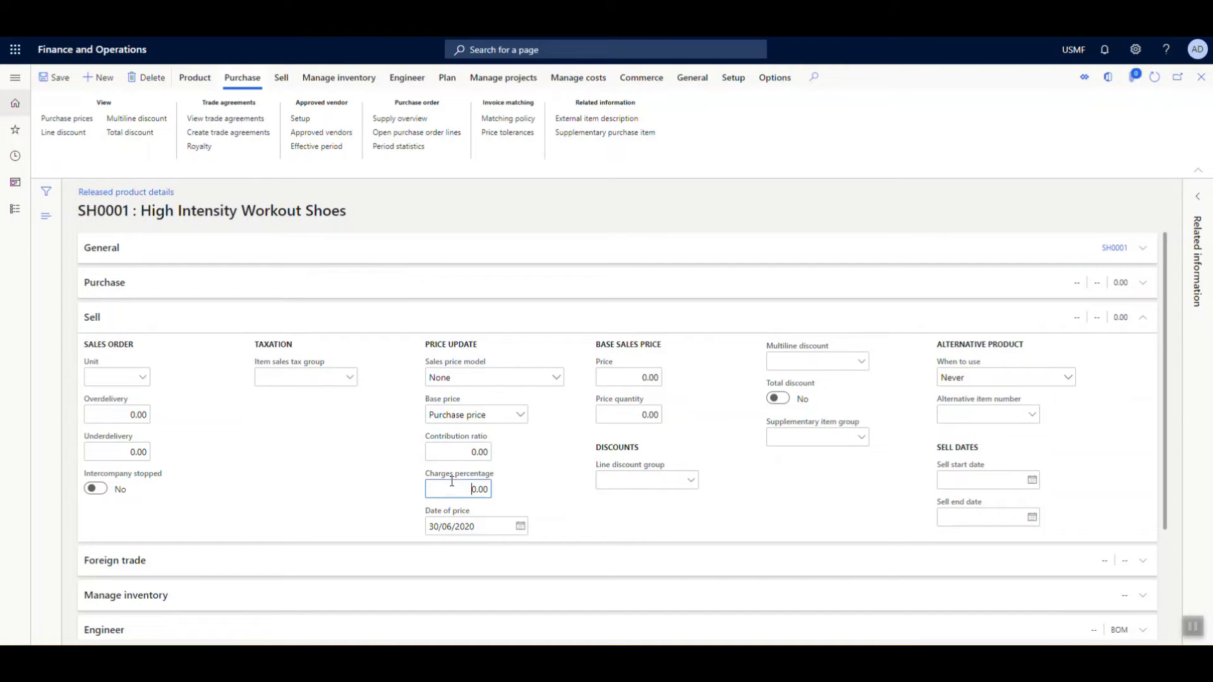
{"action": "left_click", "coordinate": [464, 417]}
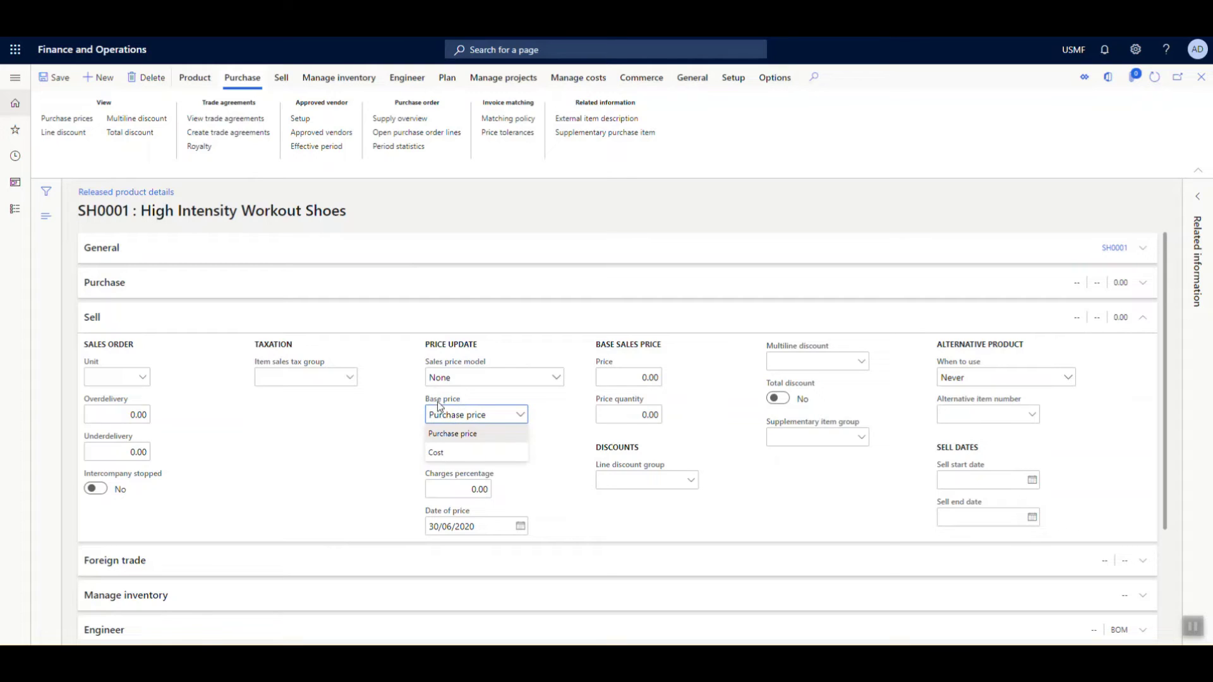
{"action": "mouse_move", "coordinate": [436, 407]}
{"action": "left_click", "coordinate": [376, 466]}
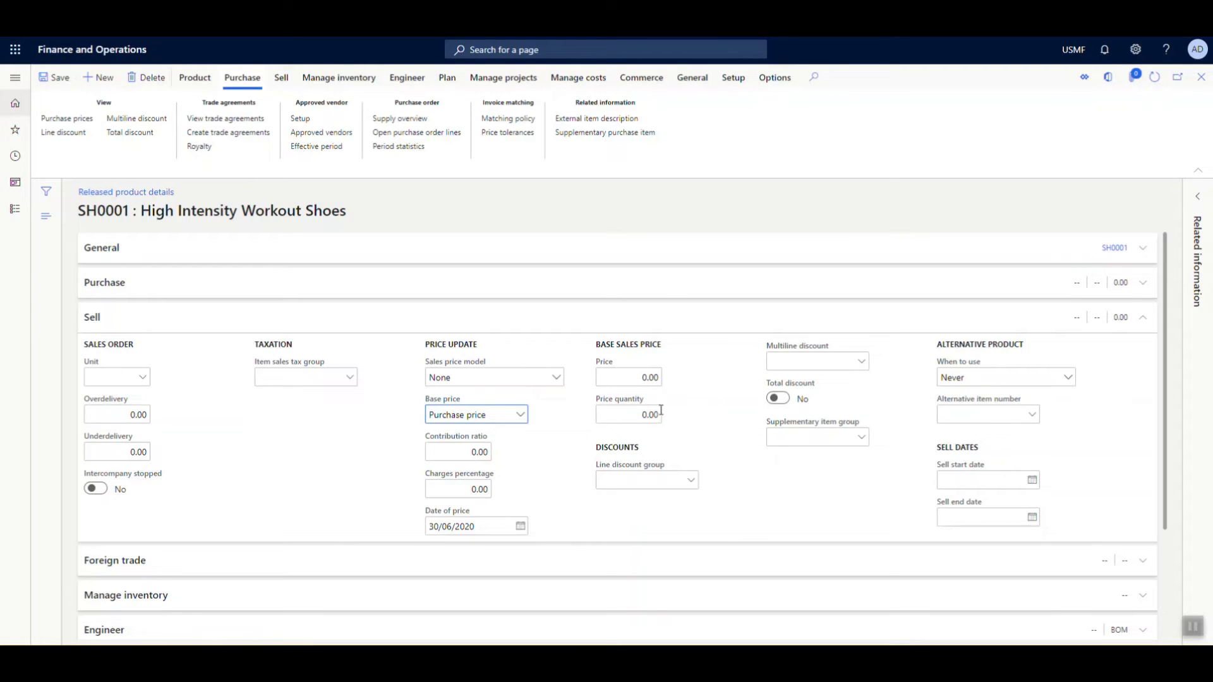
Step: Compare SH0001's base sales price field with the price fields in its purchase details
{"action": "left_click", "coordinate": [640, 379]}
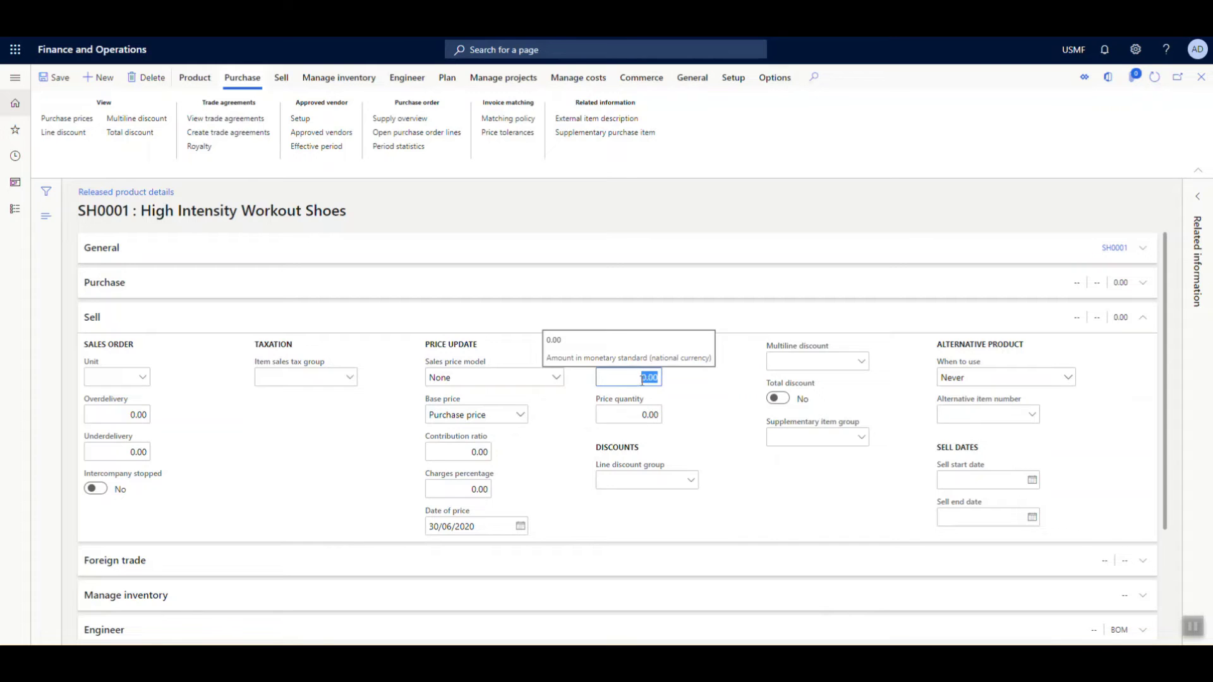
{"action": "left_click", "coordinate": [583, 290]}
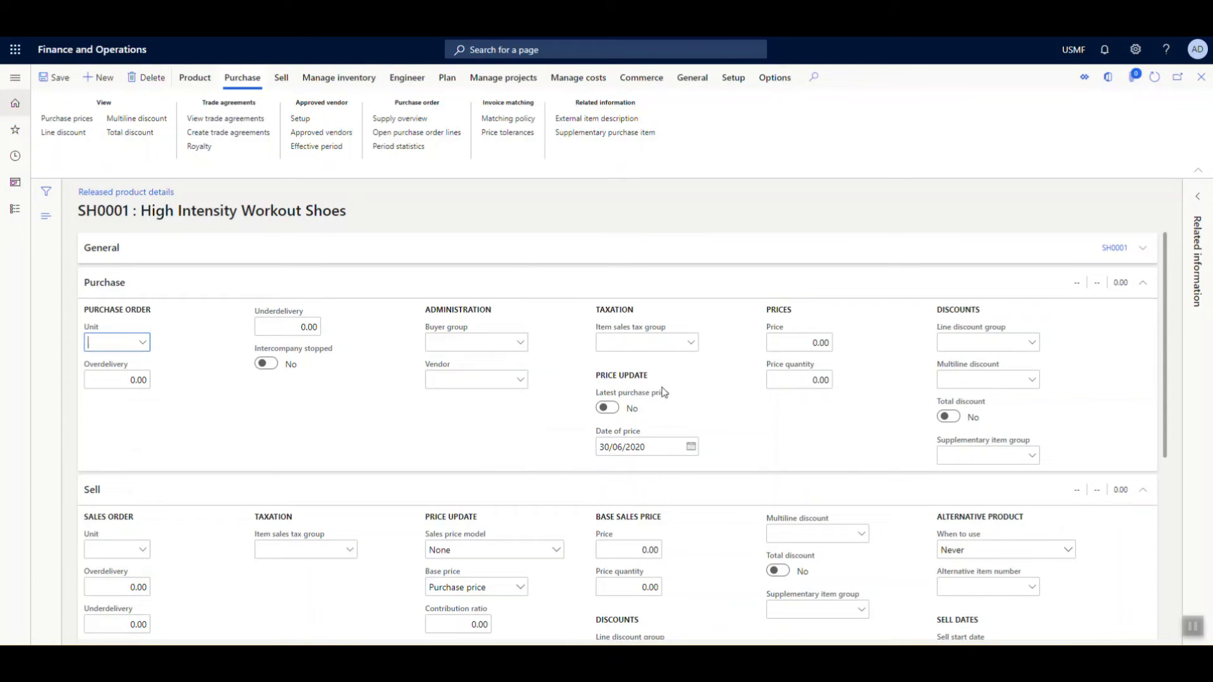
{"action": "scroll", "coordinate": [669, 397], "scroll_direction": "down", "scroll_amount": 2}
{"action": "scroll", "coordinate": [670, 397], "scroll_direction": "up", "scroll_amount": 2}
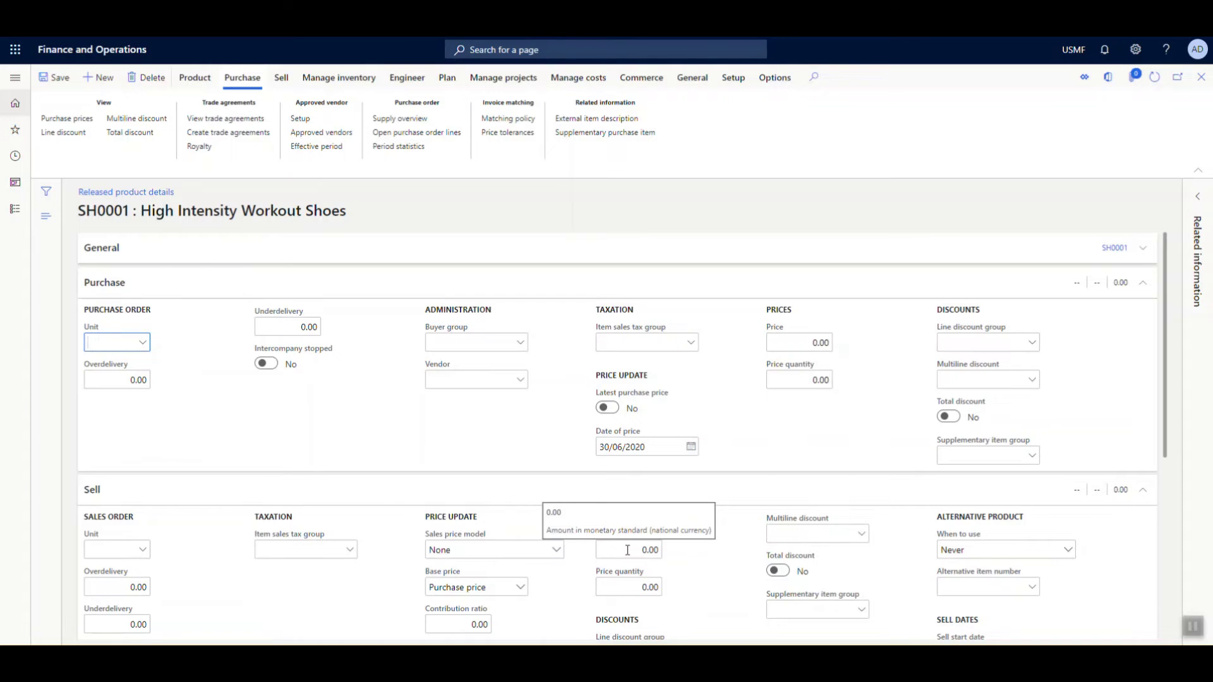
{"action": "key", "text": "ctrl+shift+equal"}
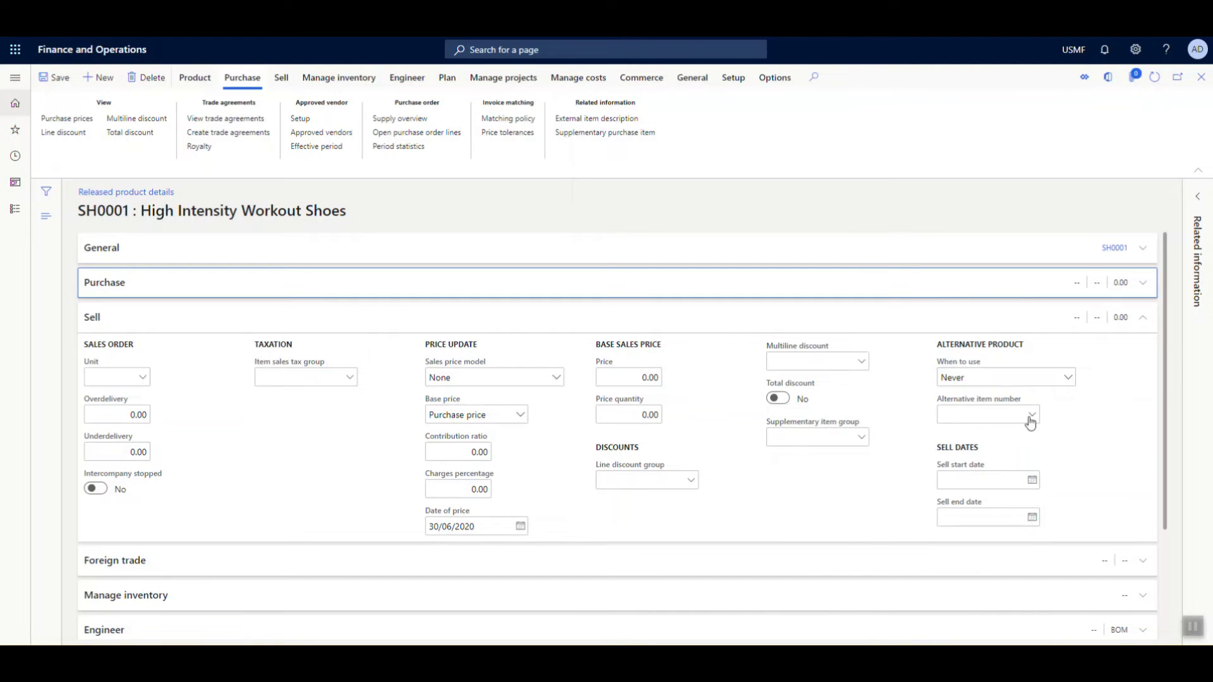
Step: Check when an alternative product can be used for SH0001, and review its sell dates and foreign trade details
{"action": "left_click", "coordinate": [1067, 378]}
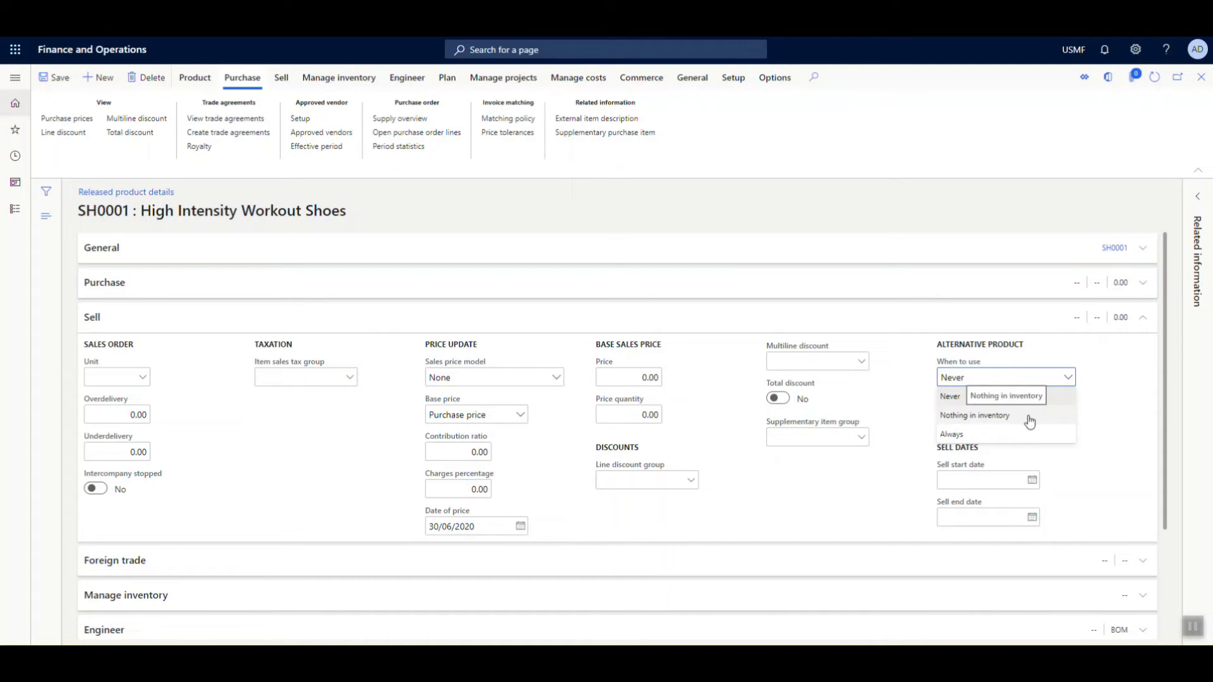
{"action": "left_click", "coordinate": [1102, 428]}
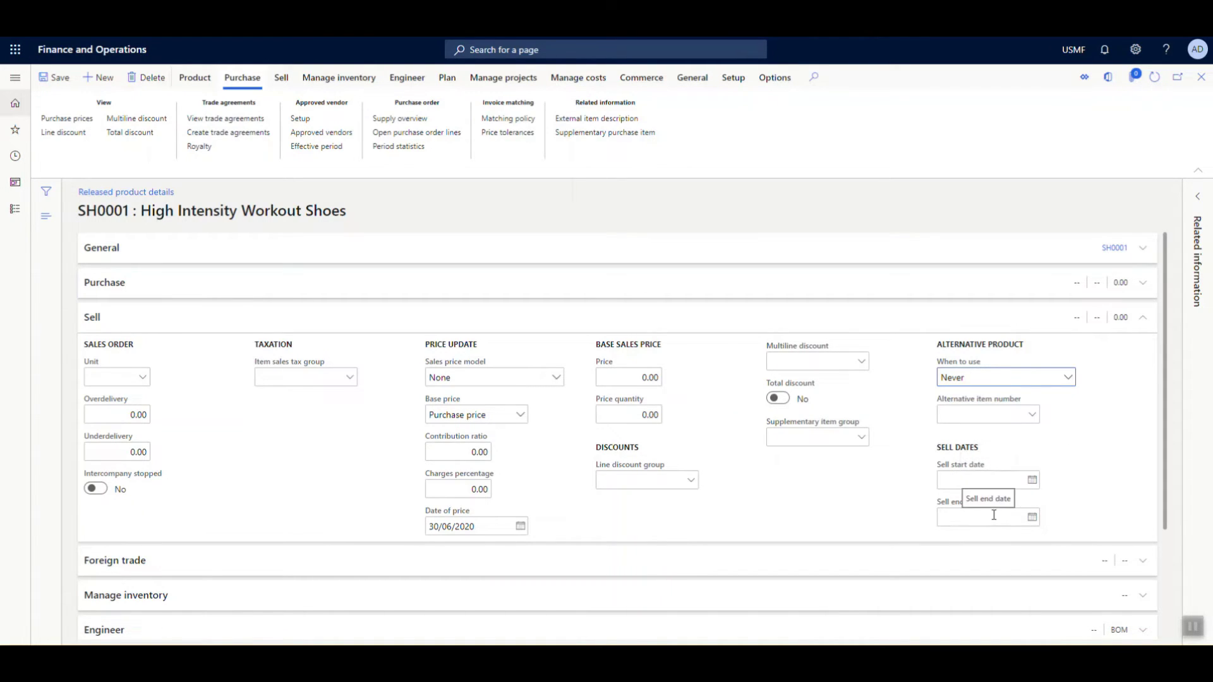
{"action": "left_click", "coordinate": [448, 560]}
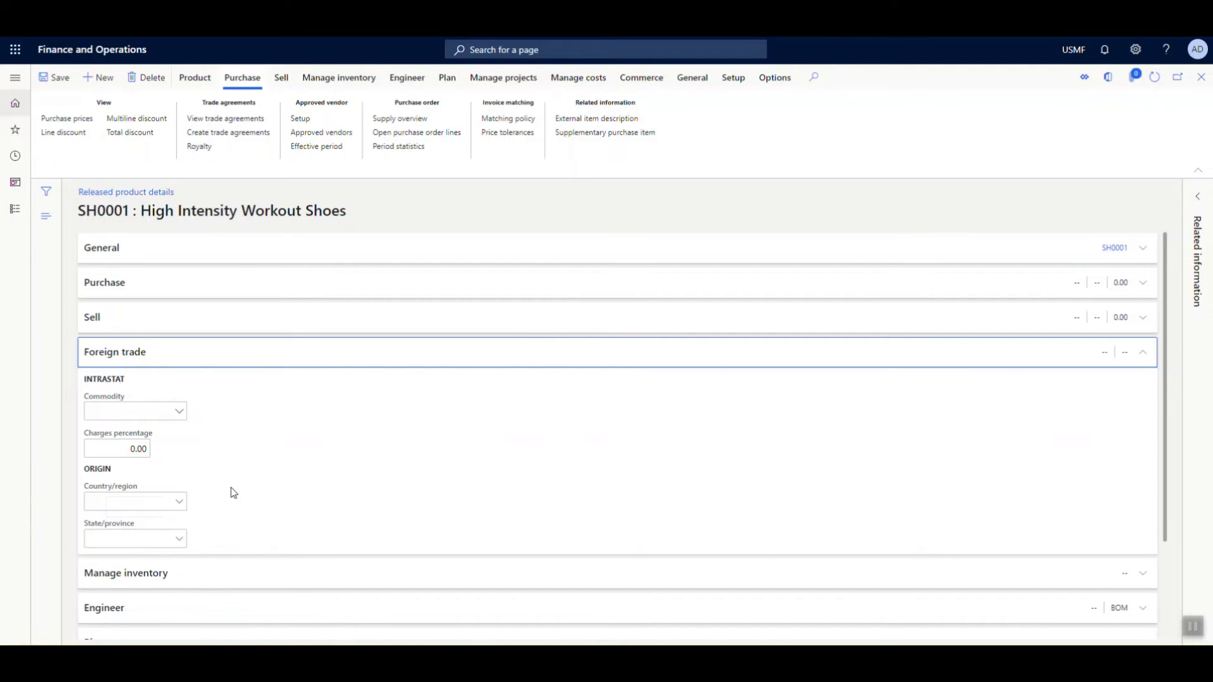
Step: Review SH0001's inventory management details and examine the AutoLot tracking number group's number sequence code through the batch number group
{"action": "key", "text": "ctrl+shift+Page_Down"}
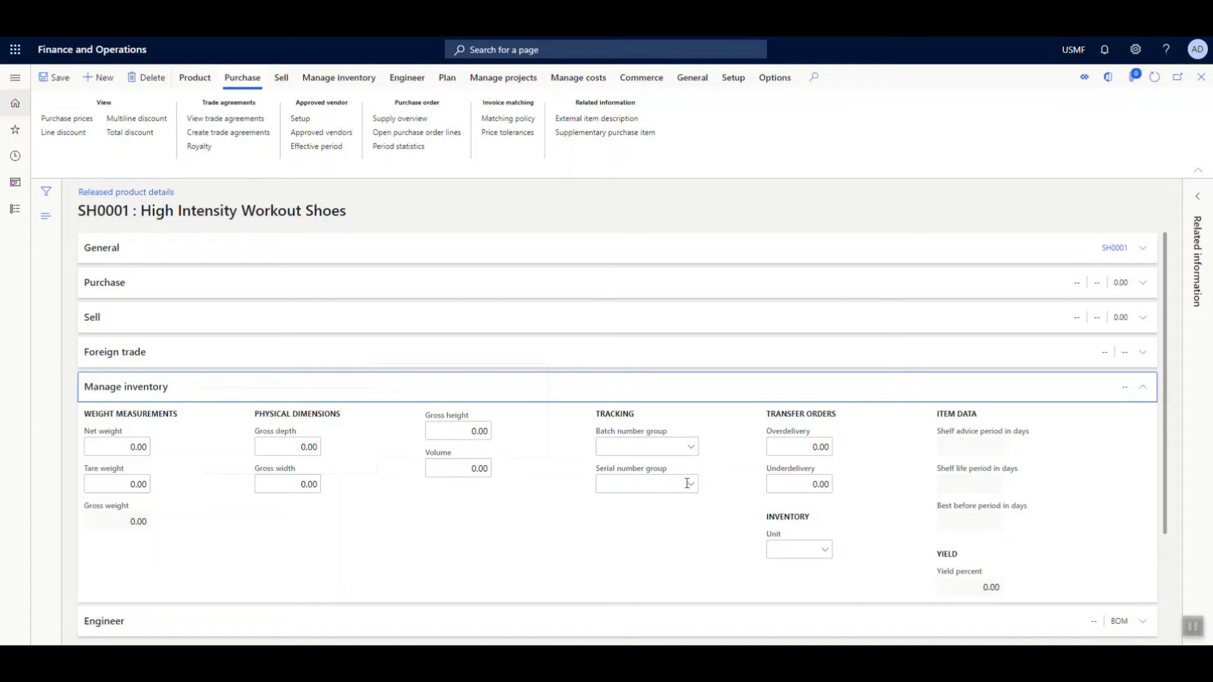
{"action": "right_click", "coordinate": [693, 459]}
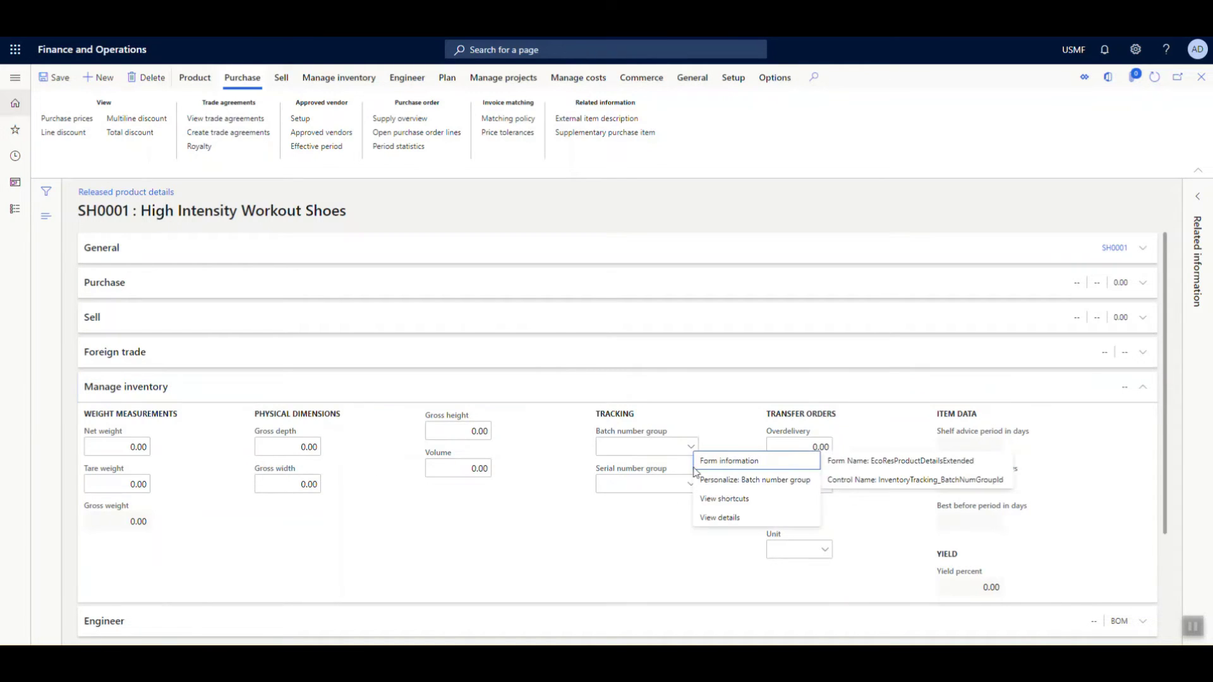
{"action": "left_click", "coordinate": [710, 526]}
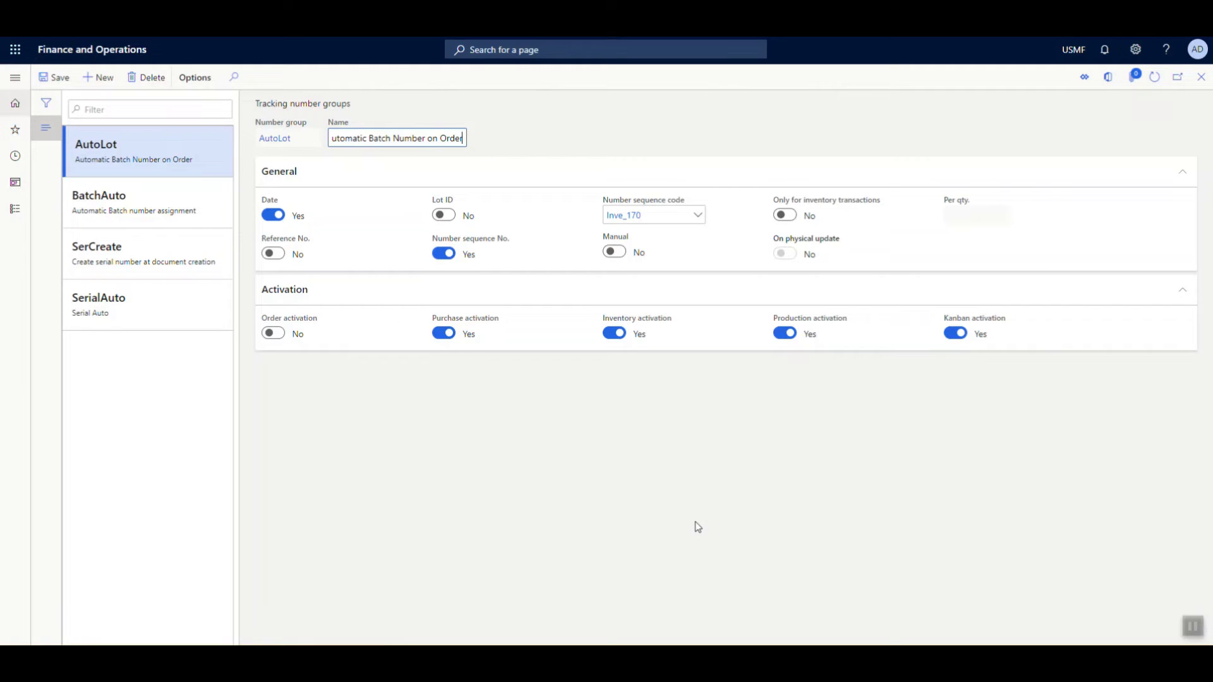
{"action": "left_click", "coordinate": [659, 216]}
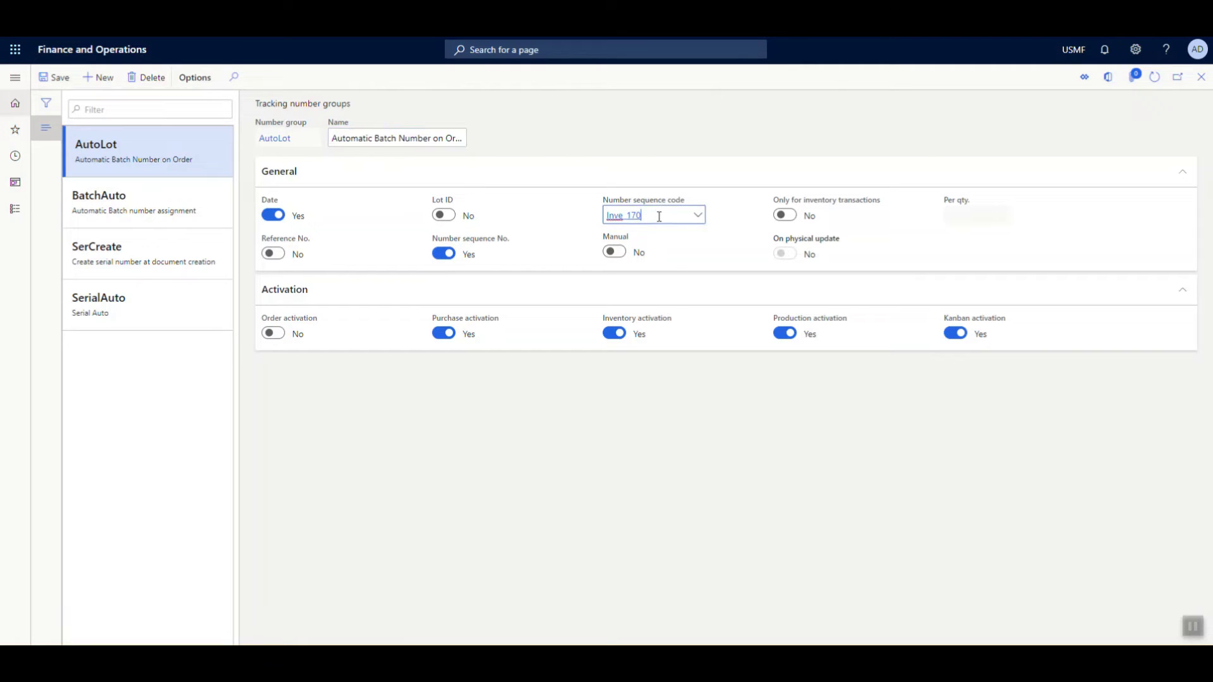
{"action": "left_click_drag", "start_coordinate": [658, 216], "coordinate": [623, 217]}
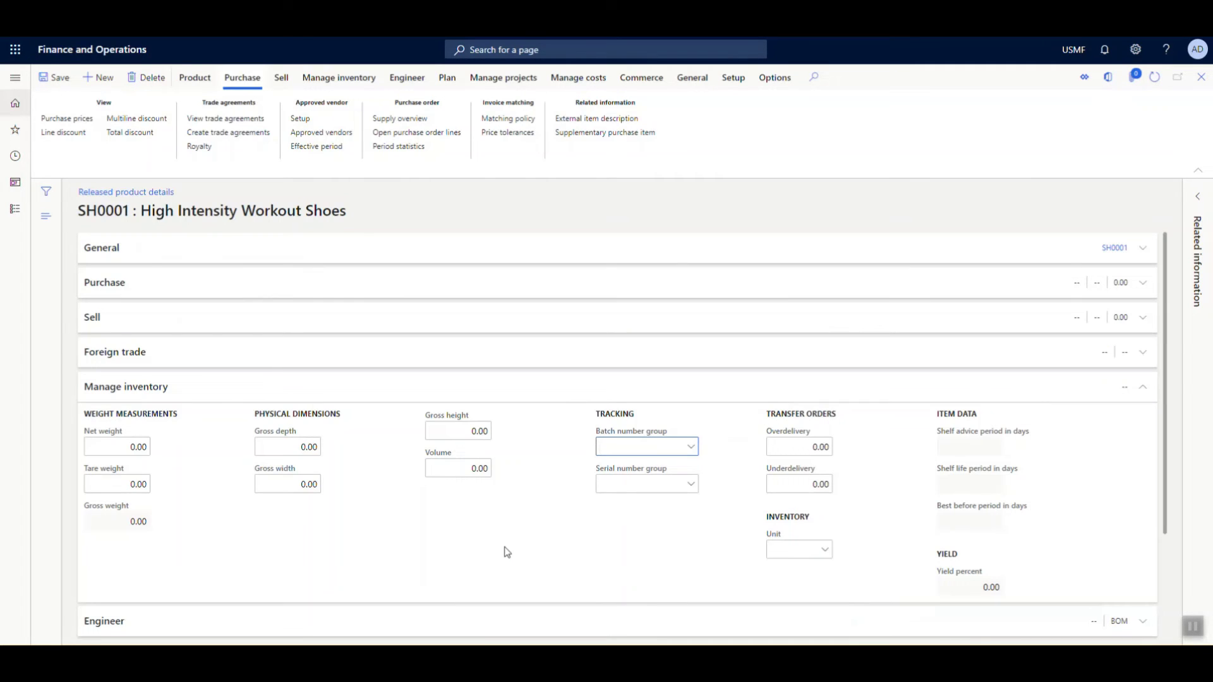
Step: Examine SH0001's transfer order overdelivery and underdelivery, general details, shelf life periods and yield percent
{"action": "left_click", "coordinate": [776, 447]}
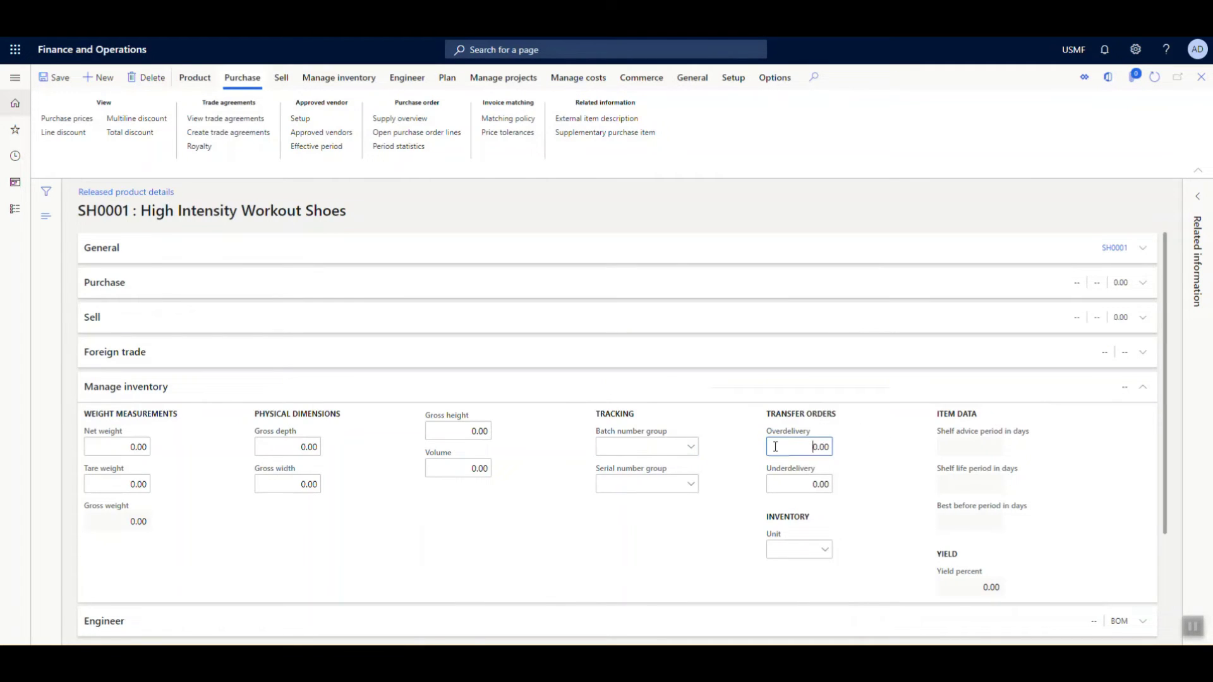
{"action": "left_click", "coordinate": [789, 484]}
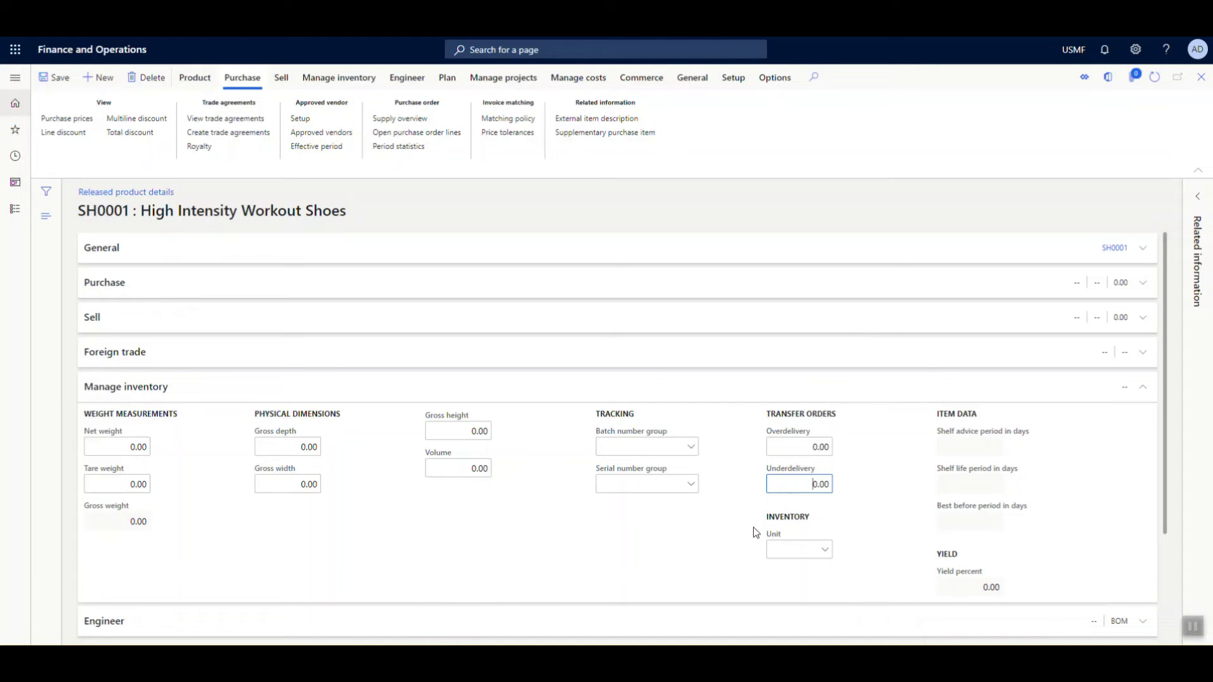
{"action": "left_click", "coordinate": [845, 252]}
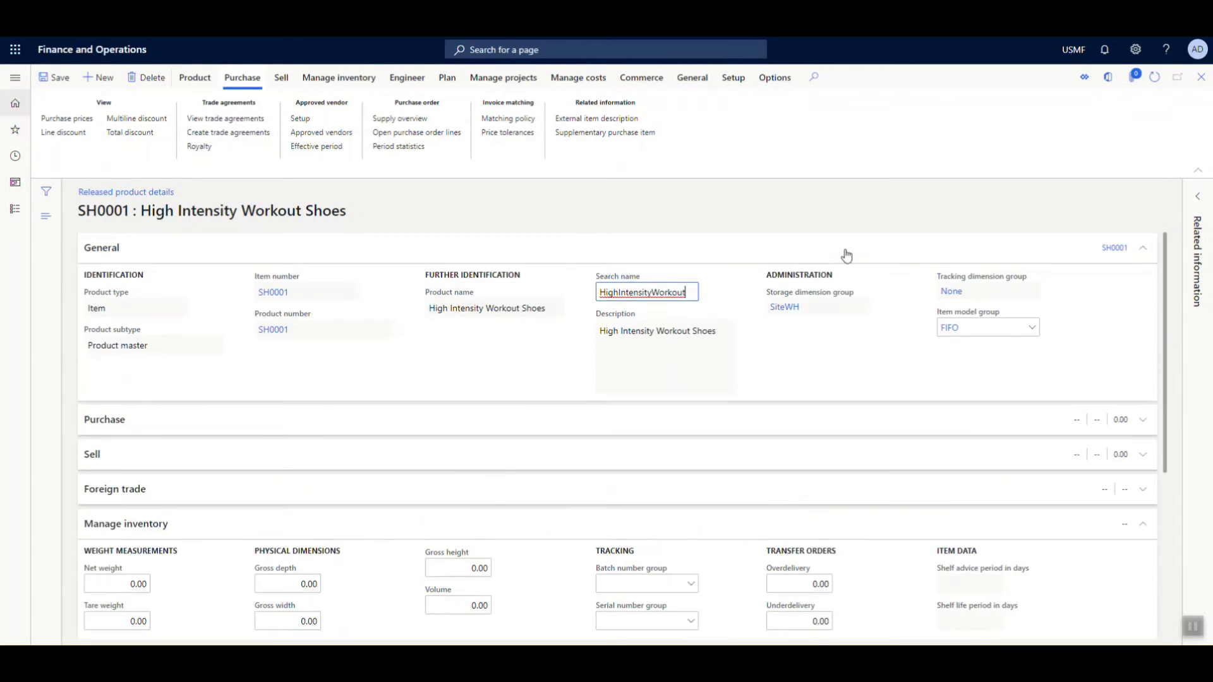
{"action": "left_click", "coordinate": [880, 257]}
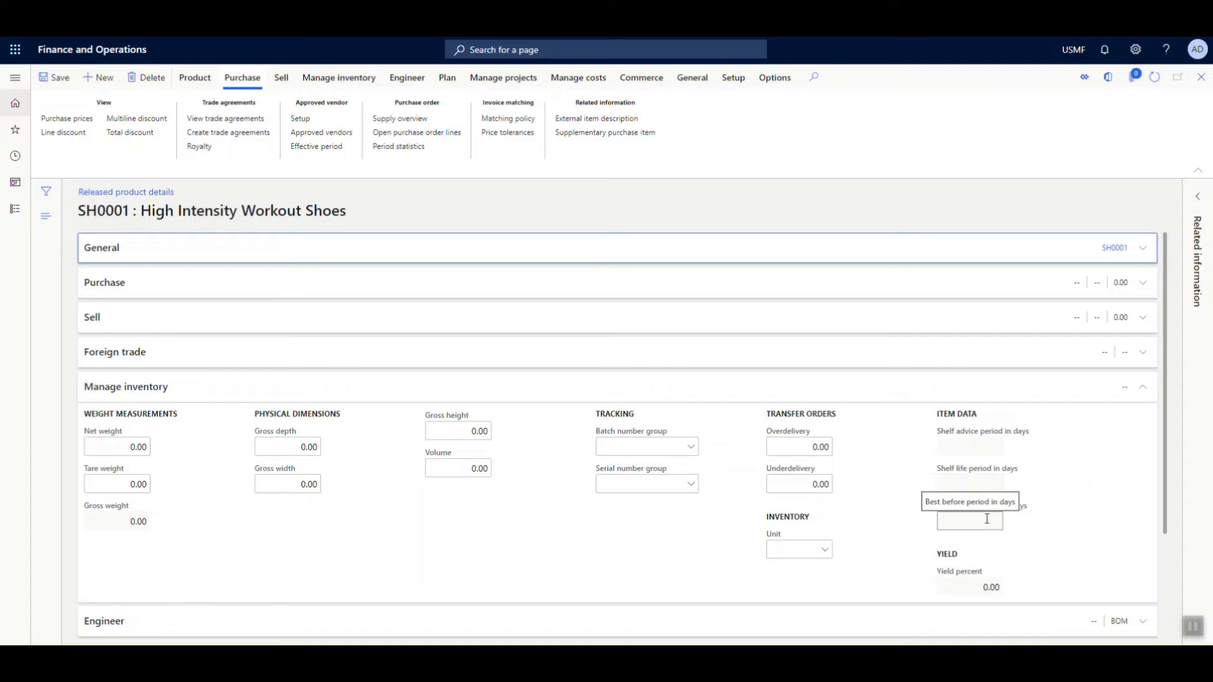
{"action": "left_click", "coordinate": [997, 587]}
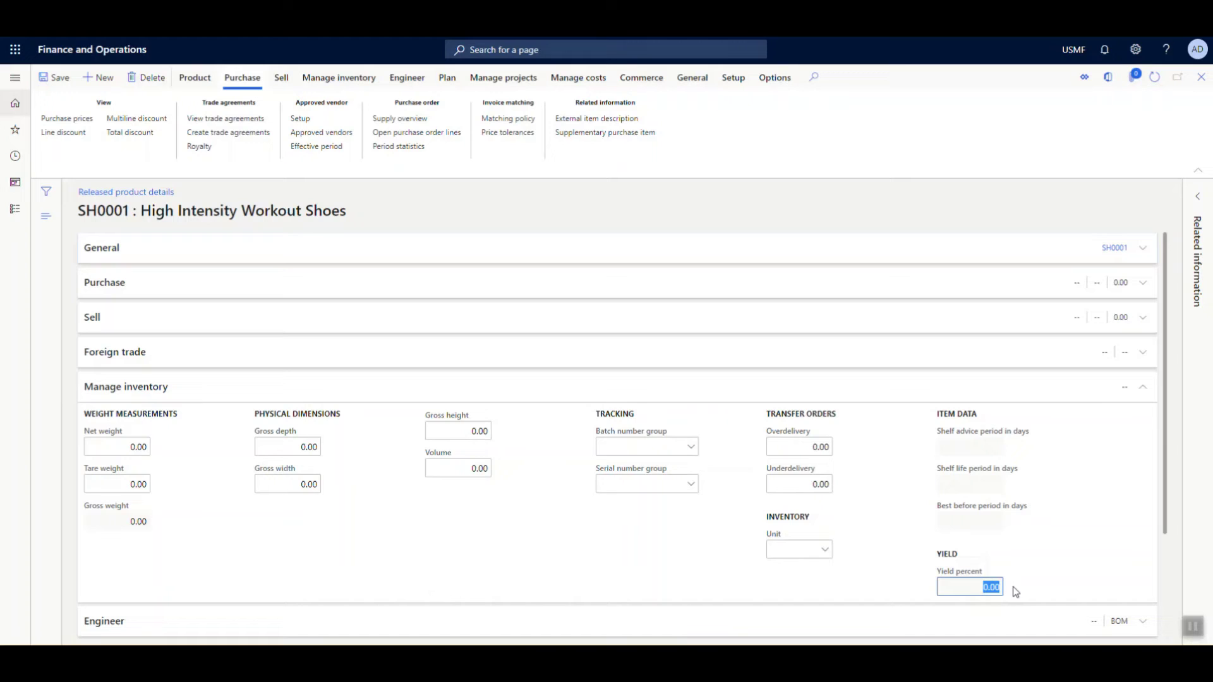
Step: Review SH0001's engineering details, the available production types, and its coverage group for planning
{"action": "left_click", "coordinate": [705, 432]}
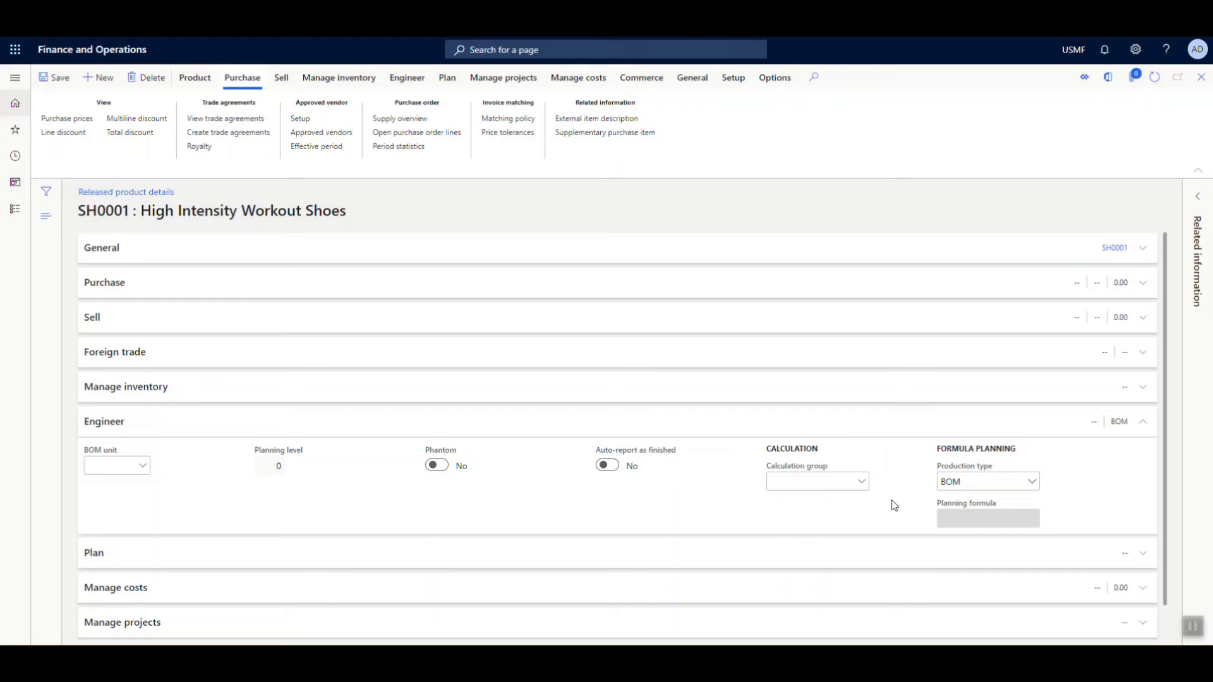
{"action": "left_click", "coordinate": [1010, 483]}
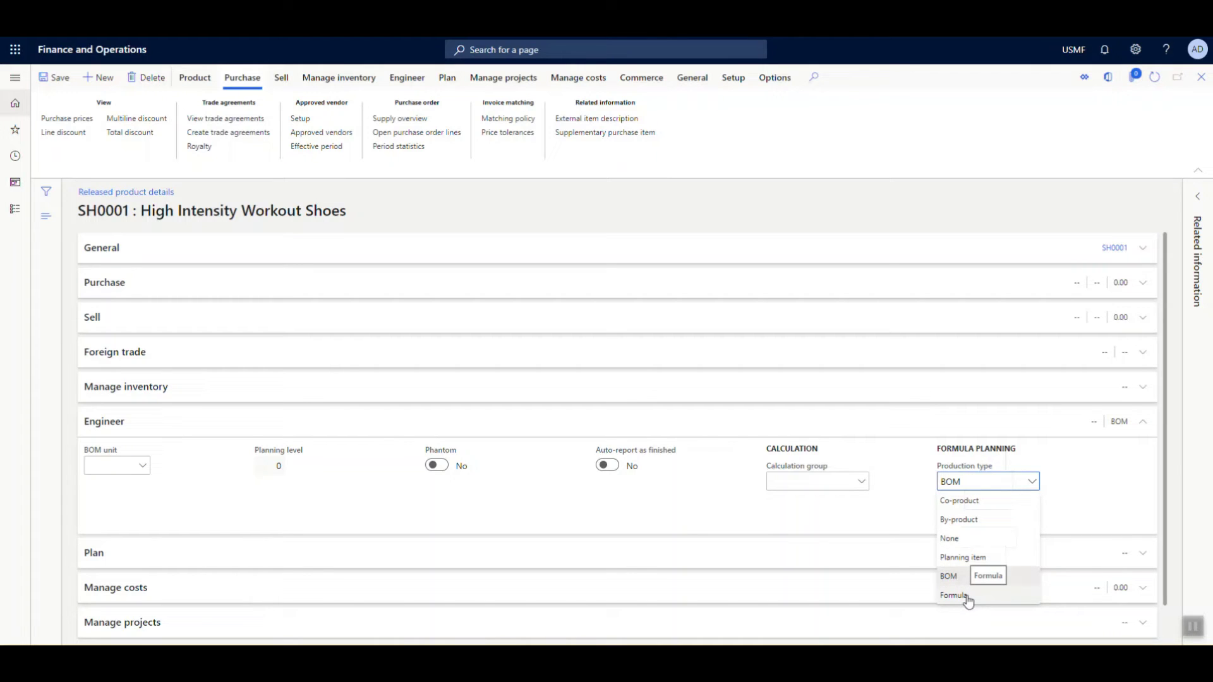
{"action": "left_click", "coordinate": [890, 557]}
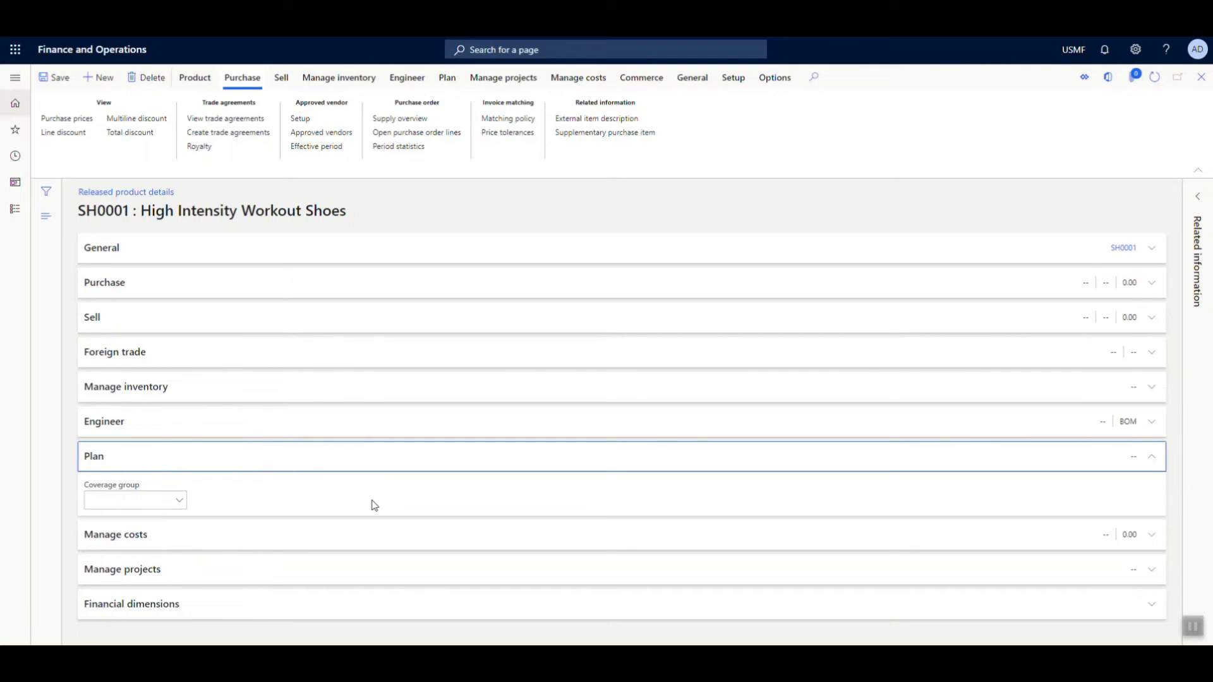
{"action": "left_click", "coordinate": [180, 508]}
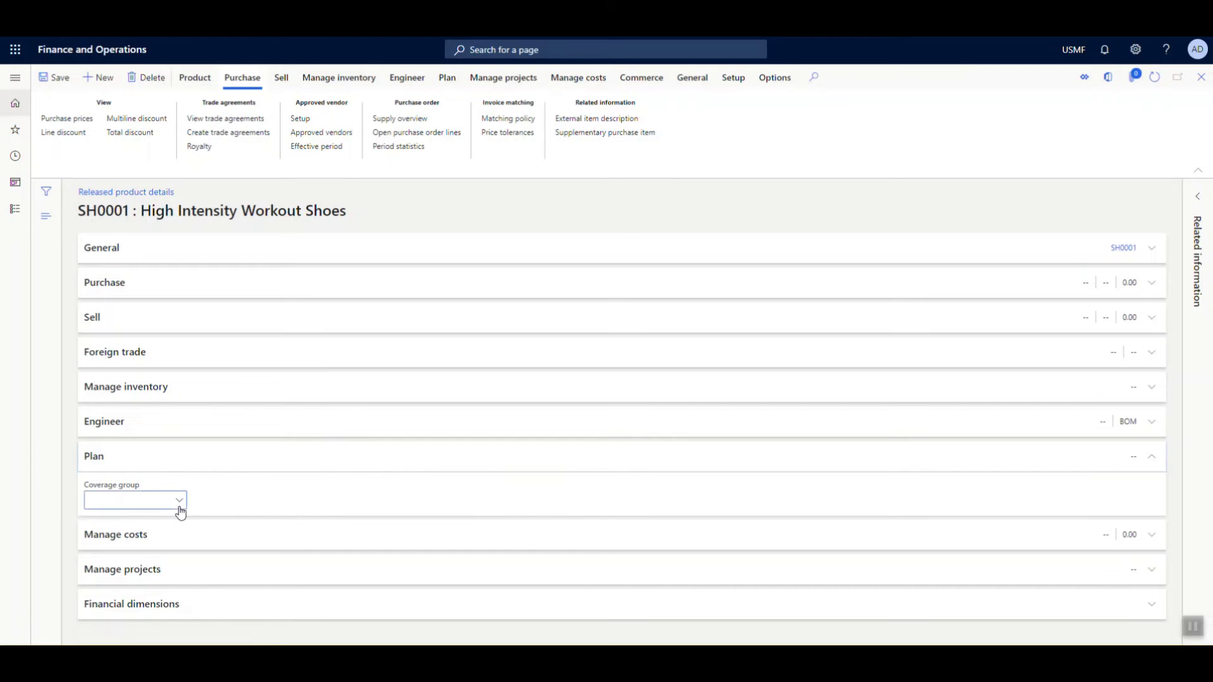
Step: Examine the Audio item group's sales order and purchase order posting accounts through SH0001's item group in the cost details
{"action": "left_click", "coordinate": [229, 536]}
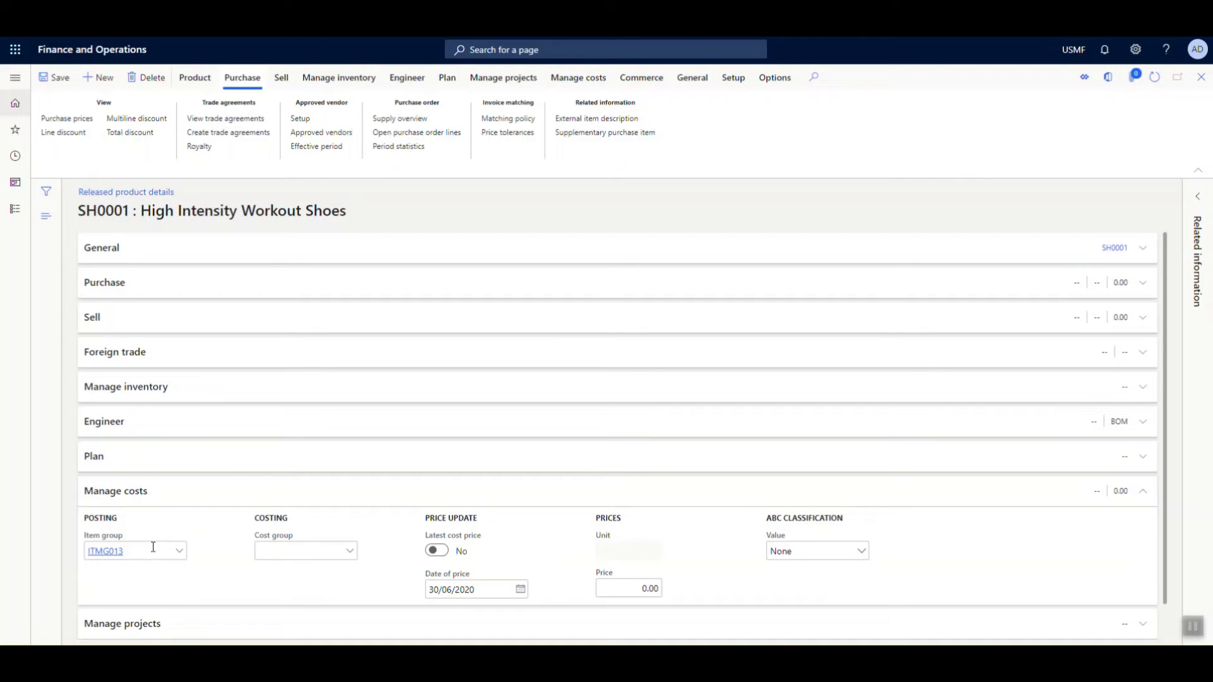
{"action": "mouse_move", "coordinate": [139, 550]}
{"action": "left_click", "coordinate": [148, 552]}
{"action": "left_click", "coordinate": [161, 156]}
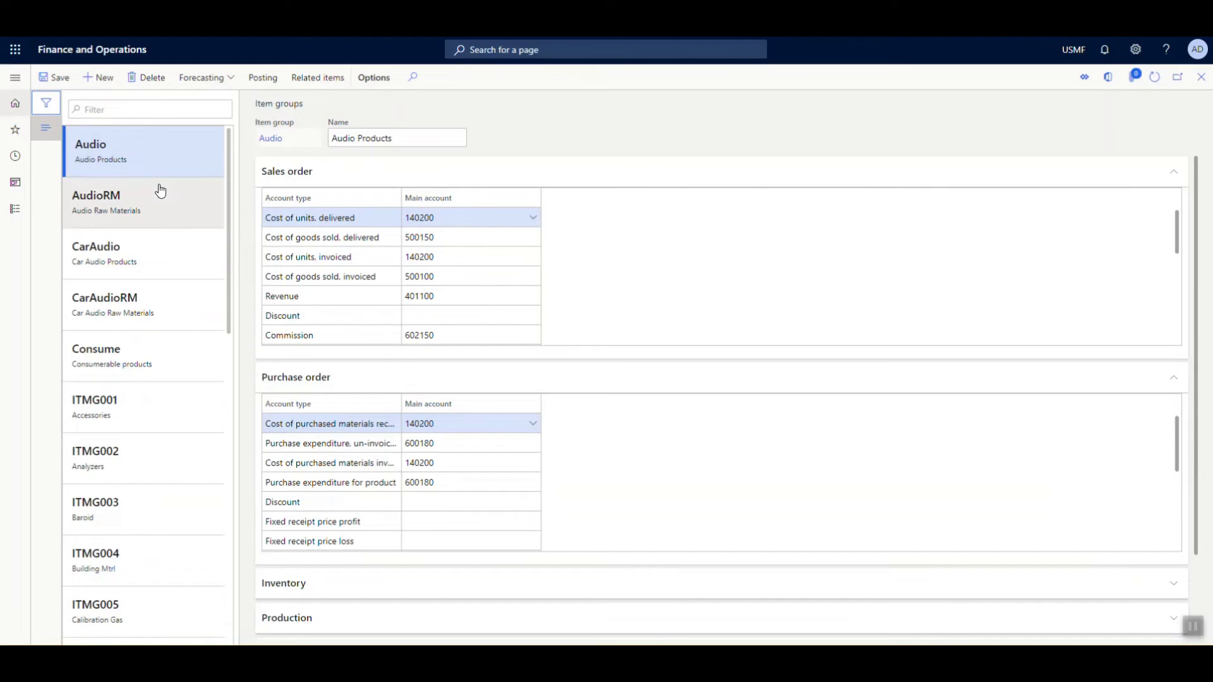
{"action": "scroll", "coordinate": [161, 191], "scroll_direction": "down", "scroll_amount": 3}
{"action": "scroll", "coordinate": [158, 188], "scroll_direction": "up", "scroll_amount": 3}
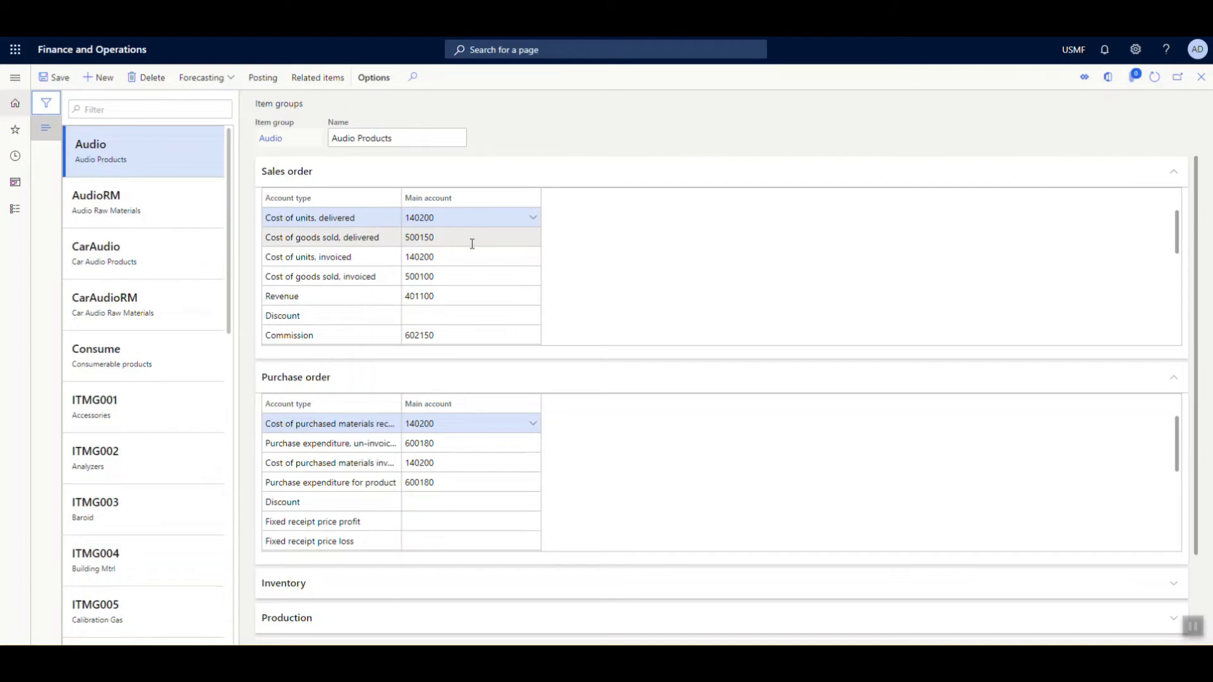
{"action": "left_click", "coordinate": [403, 216]}
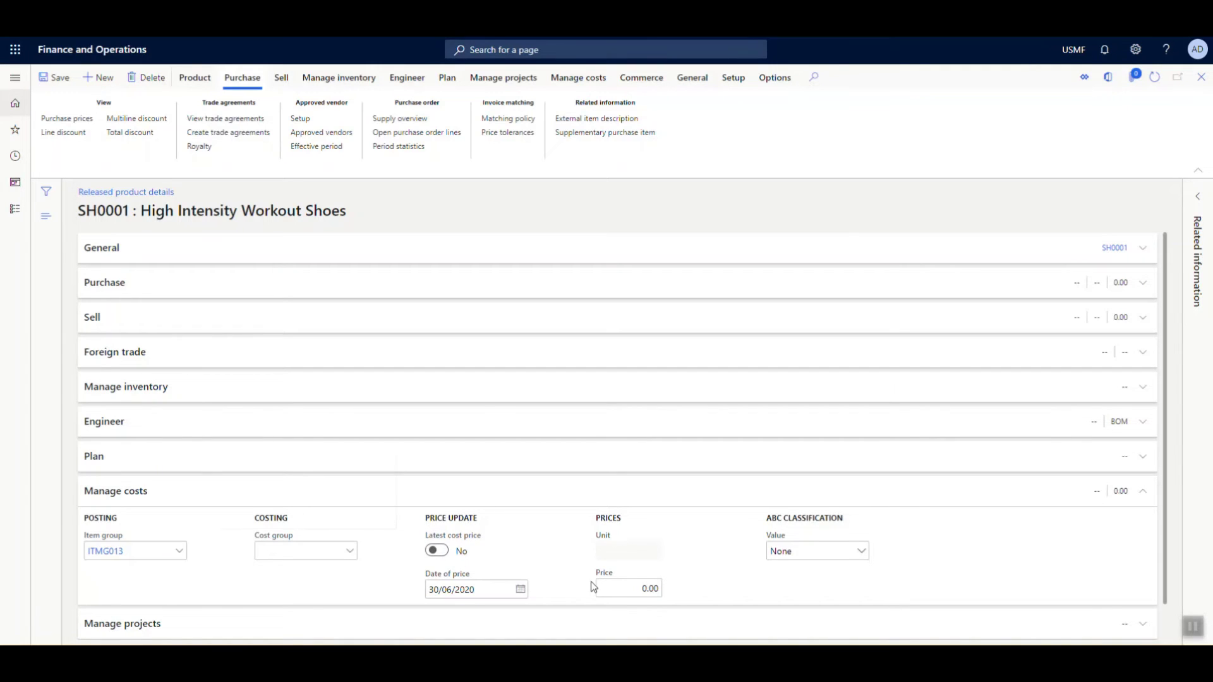
Step: Review SH0001's cost price, ABC classification options, project category and default financial dimensions
{"action": "left_click", "coordinate": [614, 592]}
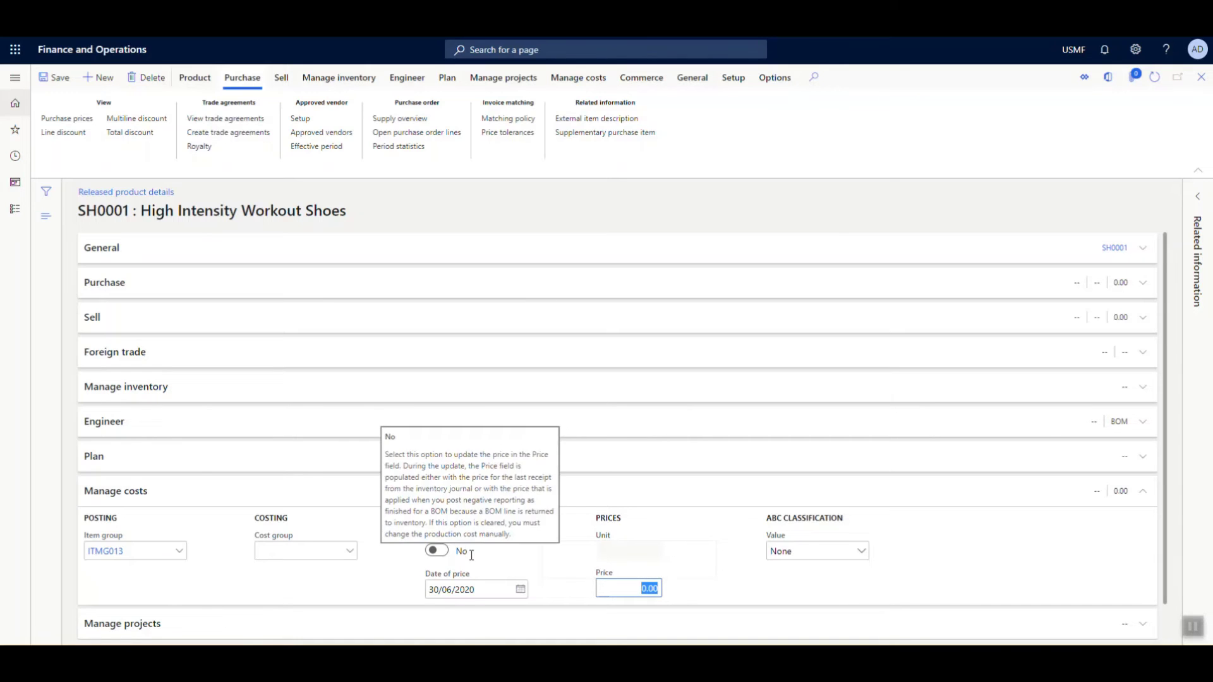
{"action": "left_click", "coordinate": [774, 550]}
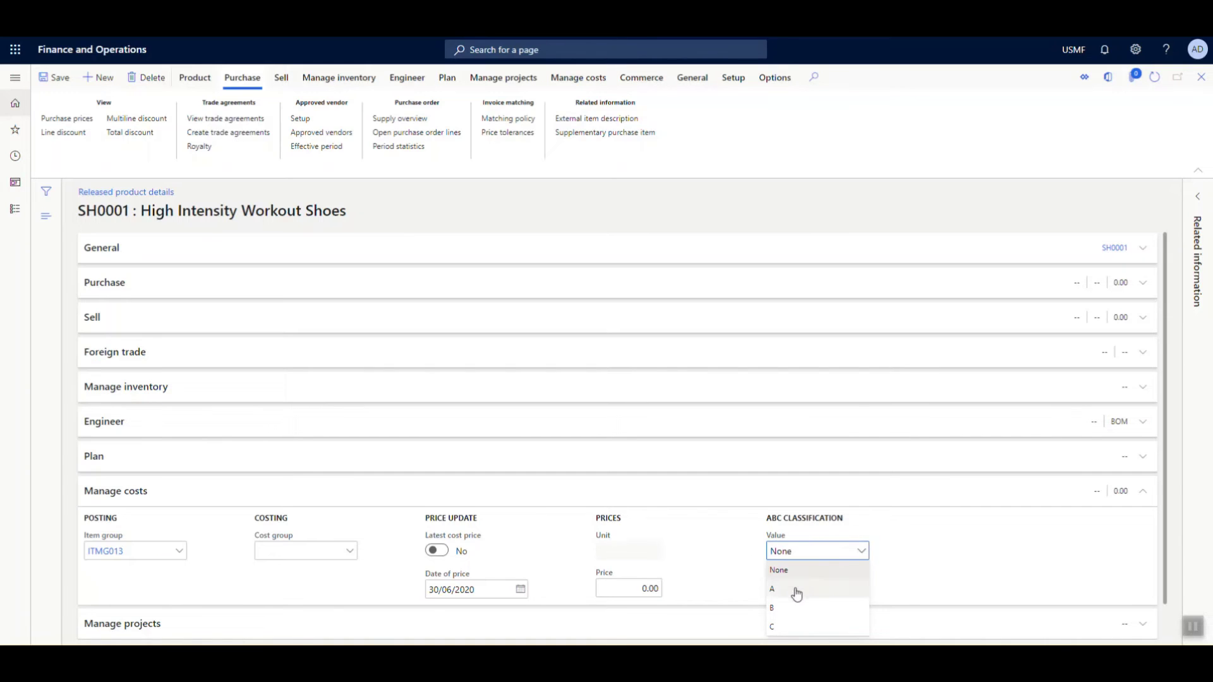
{"action": "scroll", "coordinate": [427, 519], "scroll_direction": "down", "scroll_amount": 2}
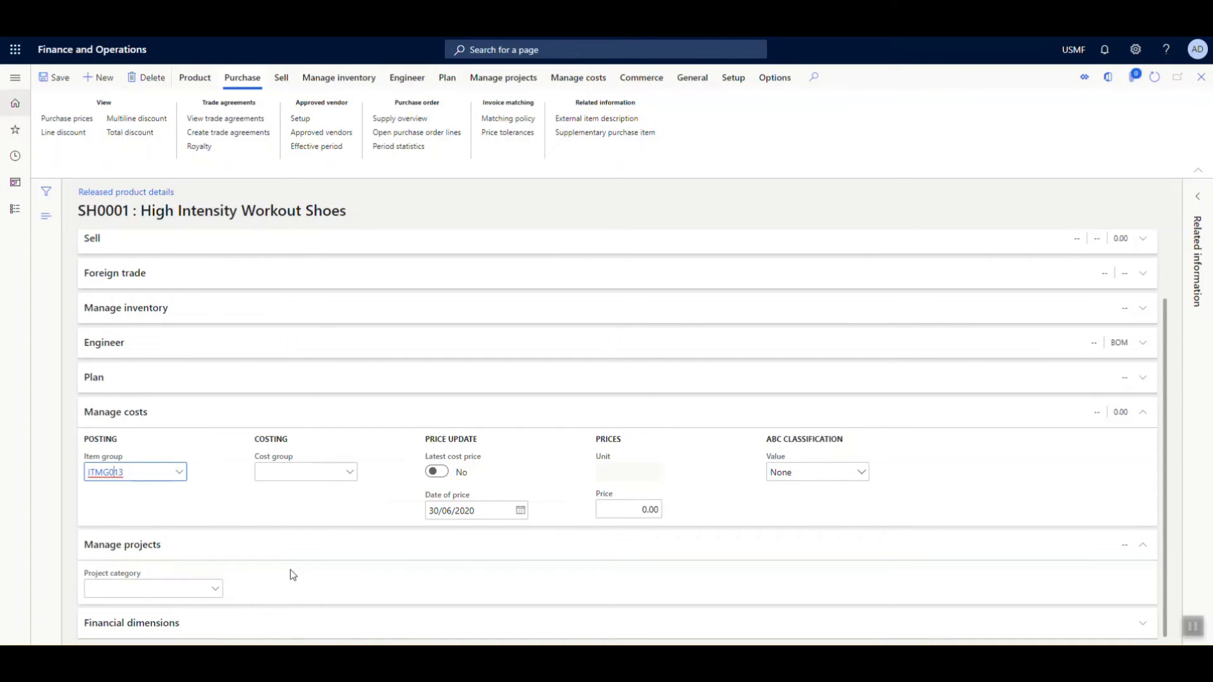
{"action": "left_click", "coordinate": [230, 410]}
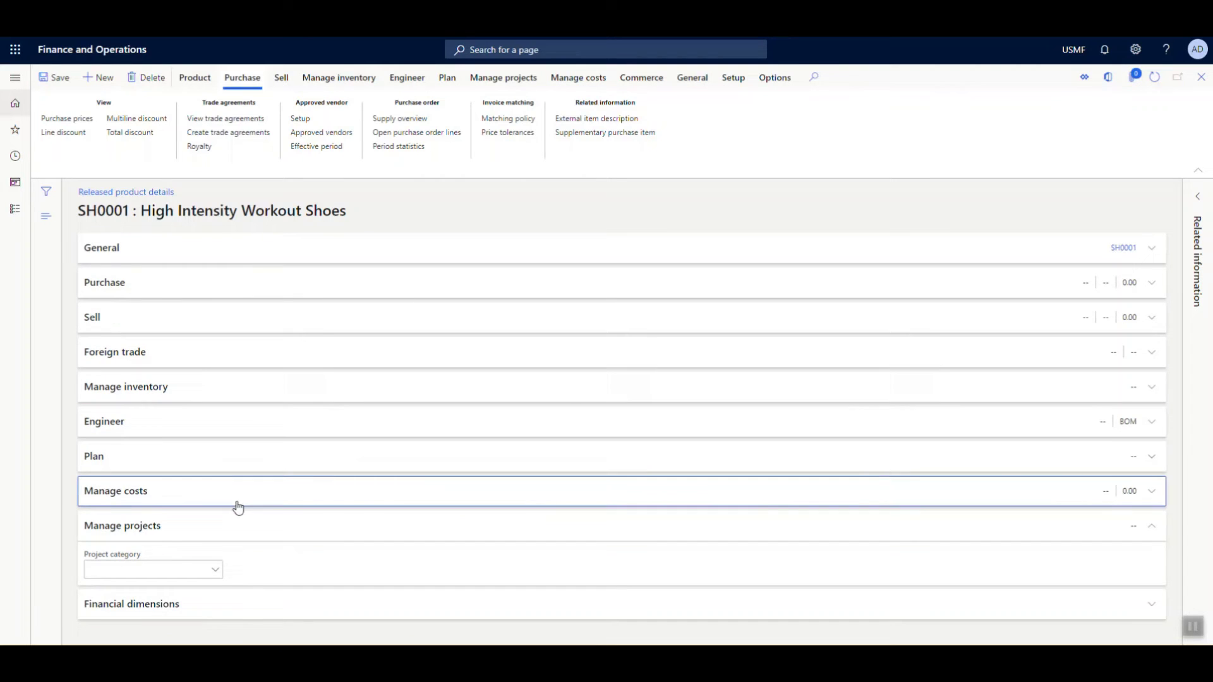
{"action": "left_click", "coordinate": [233, 604]}
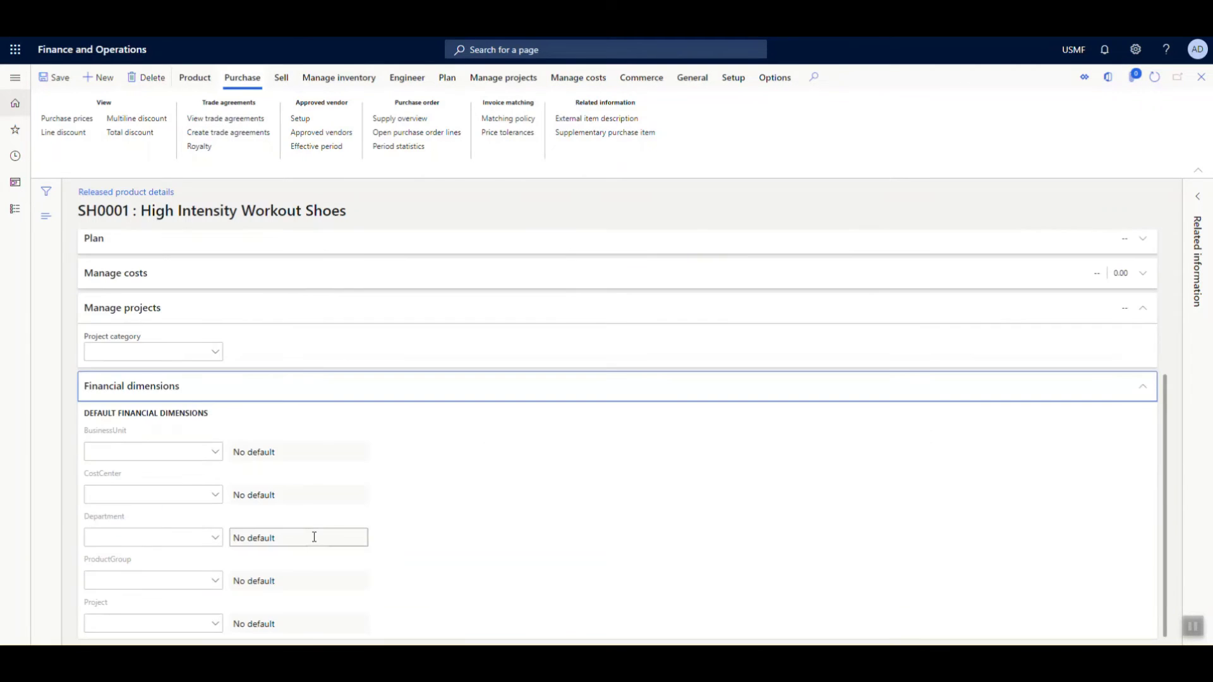
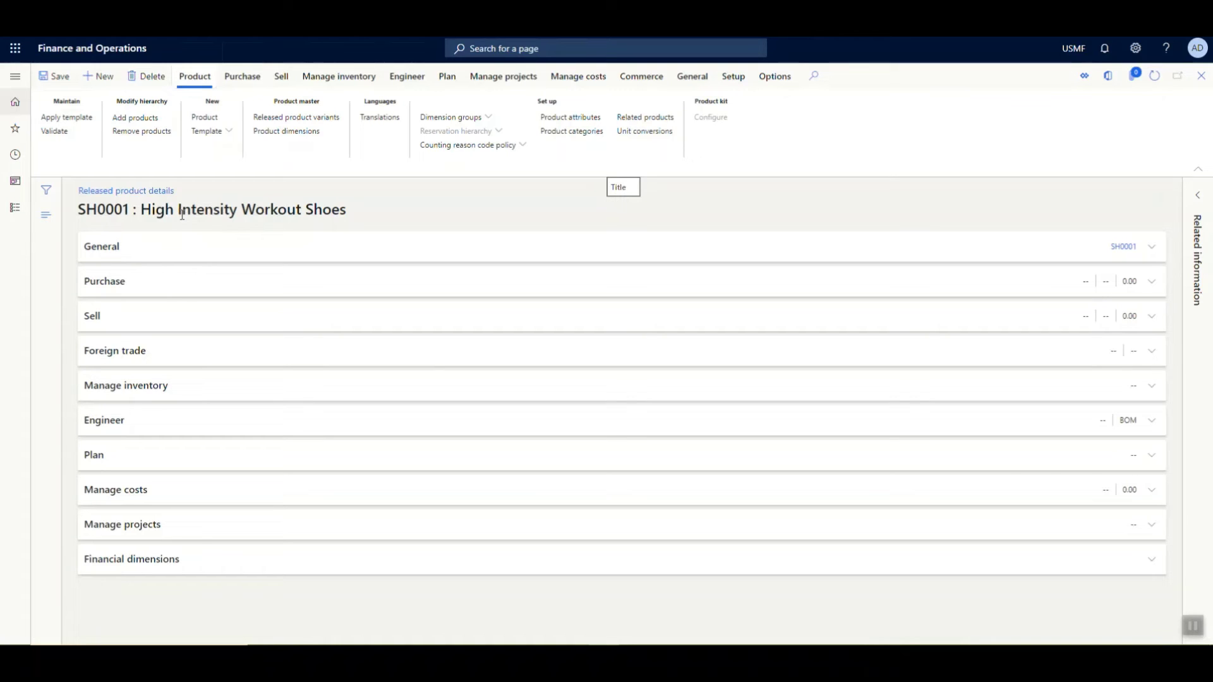
Step: Check the released product variants of SH0001 High Intensity Workout Shoes and return to the product details
{"action": "left_click_drag", "start_coordinate": [145, 209], "coordinate": [356, 207]}
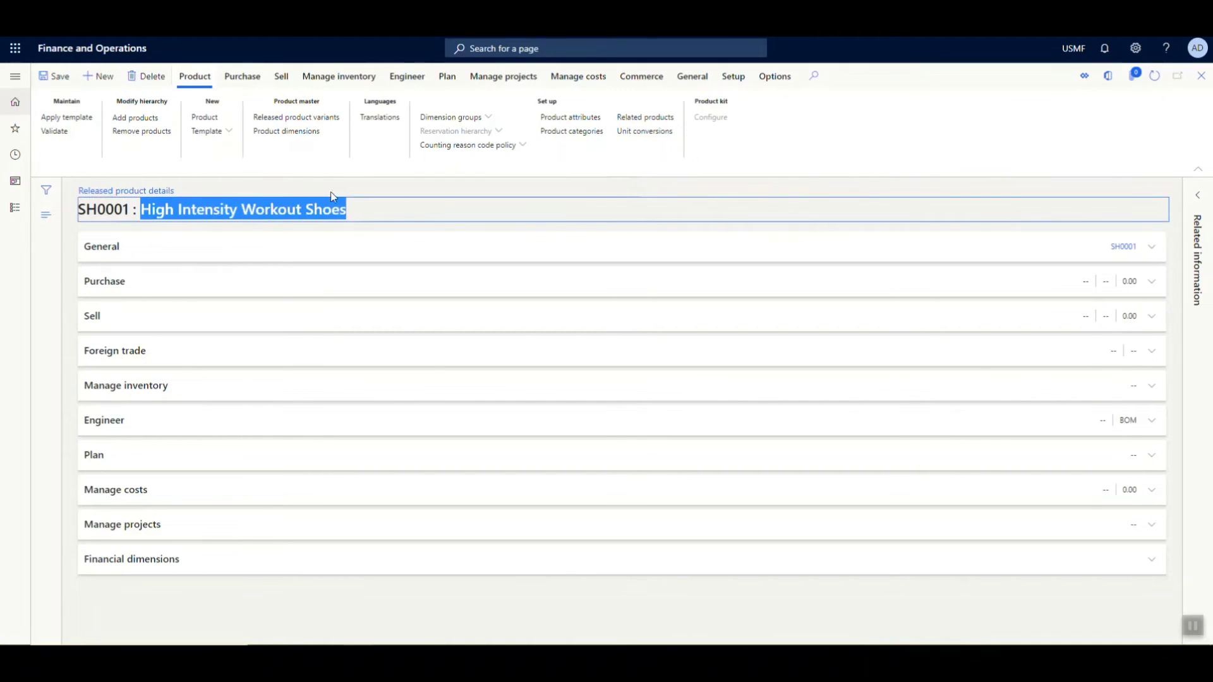
{"action": "left_click", "coordinate": [284, 123]}
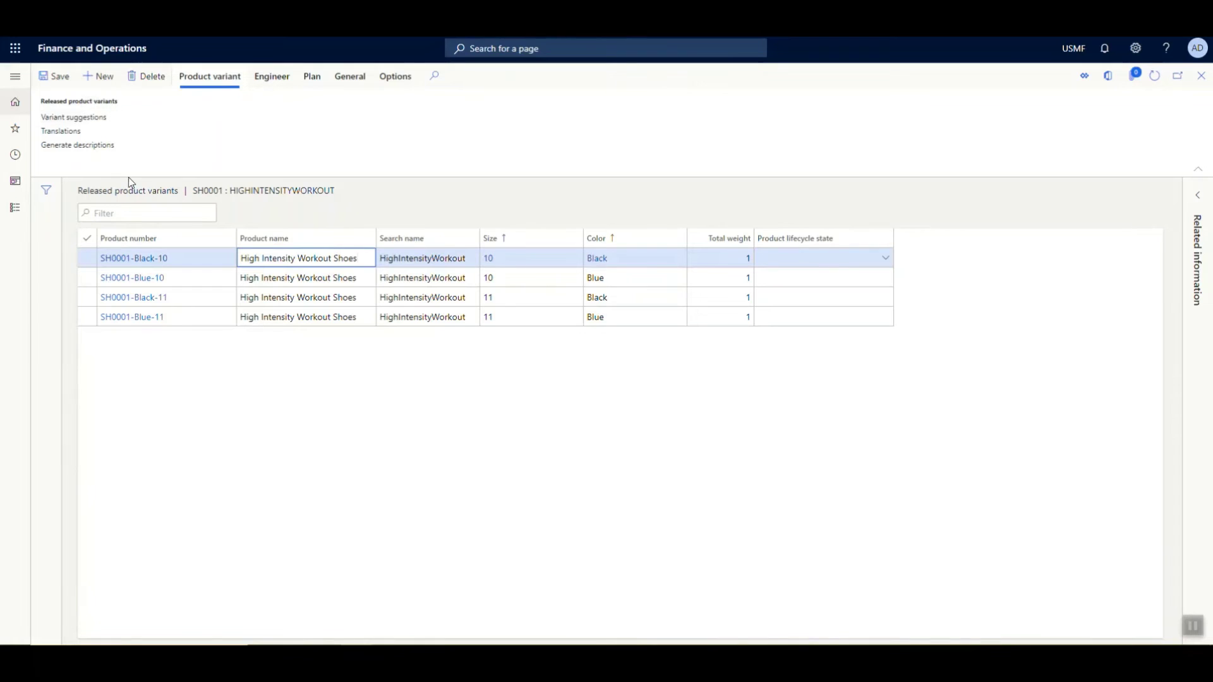
{"action": "key", "text": "Escape"}
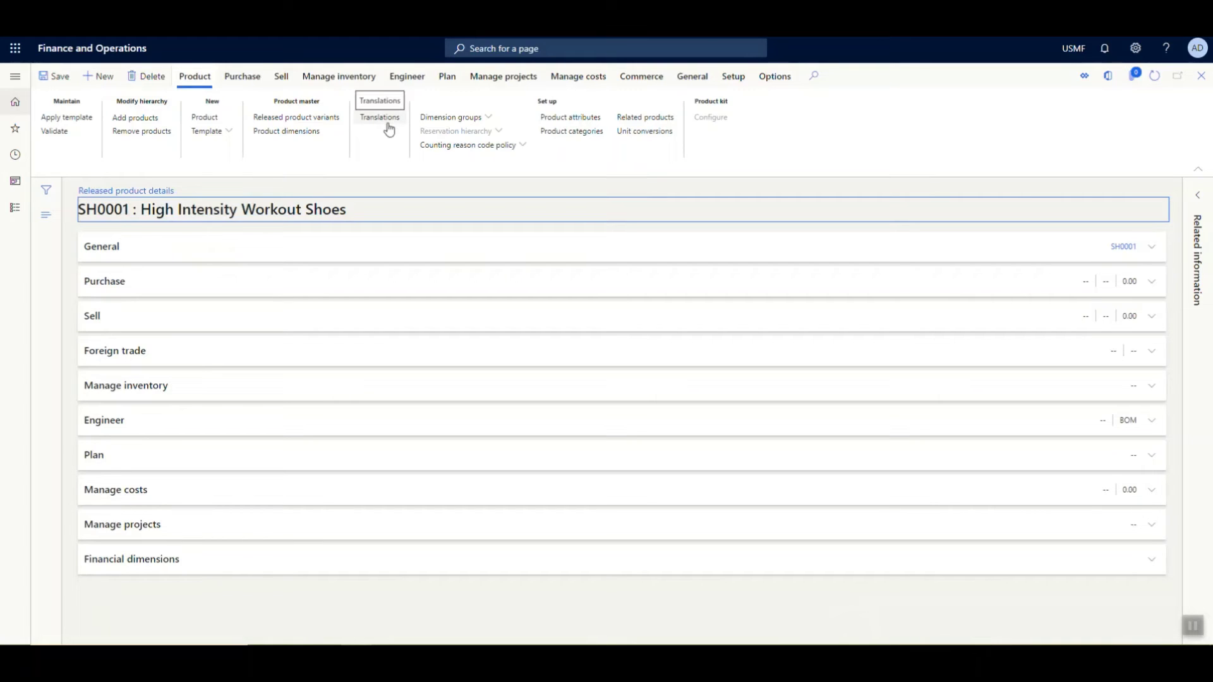
Step: Look at SH0001's dimension group options and the purchasing and selling functions available for the product
{"action": "left_click", "coordinate": [441, 119]}
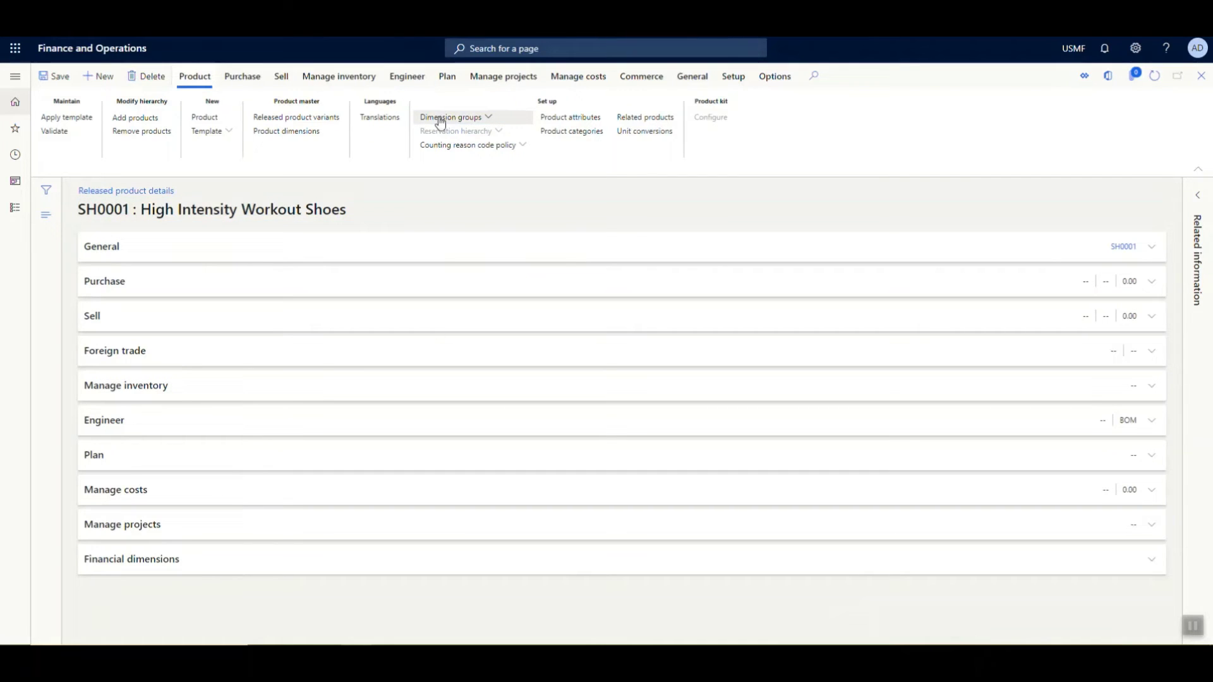
{"action": "left_click", "coordinate": [342, 197]}
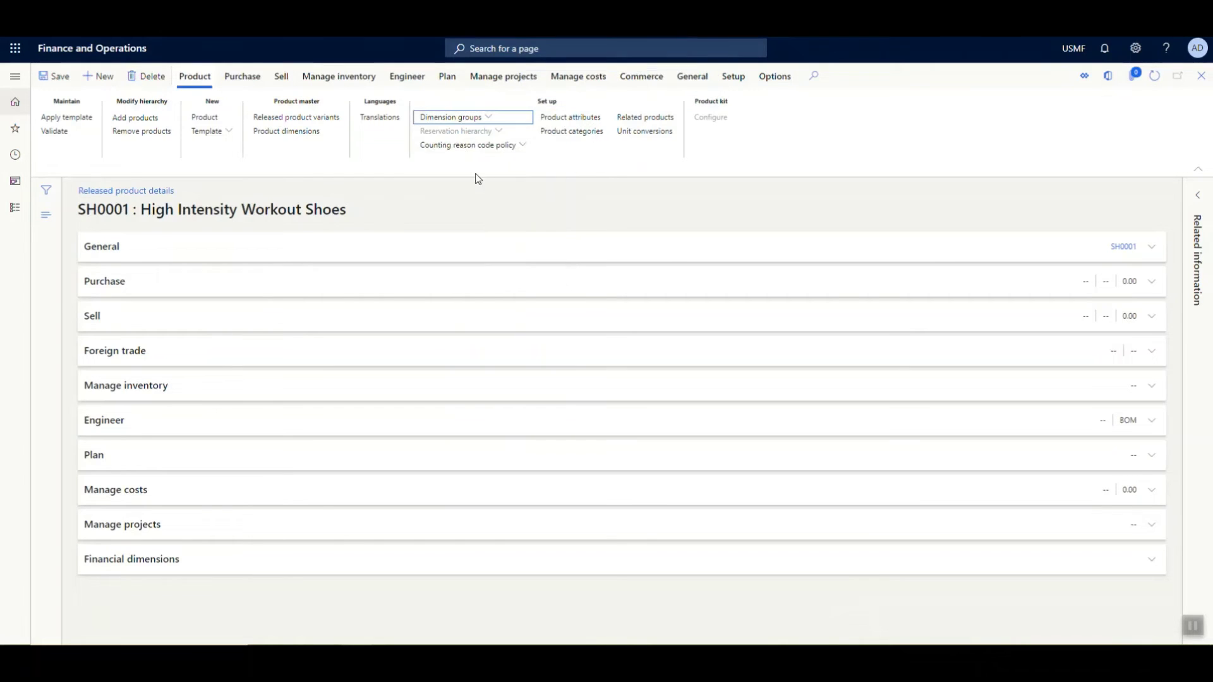
{"action": "left_click", "coordinate": [465, 118]}
{"action": "left_click", "coordinate": [402, 191]}
{"action": "left_click", "coordinate": [247, 78]}
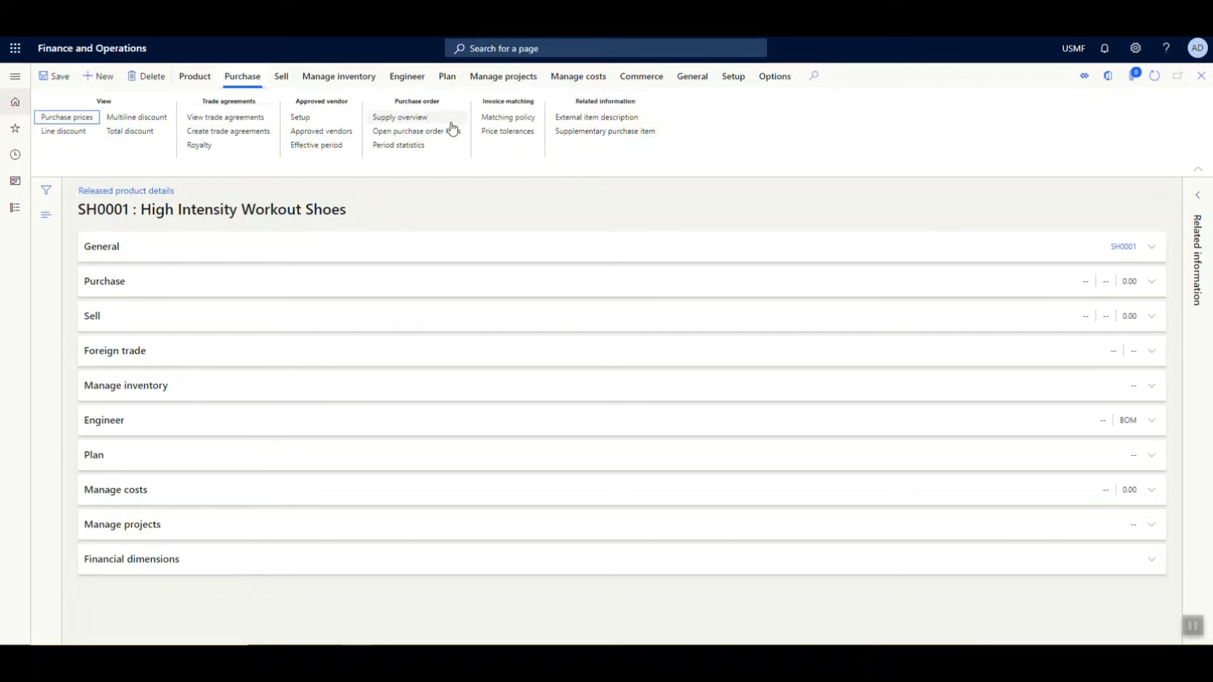
{"action": "left_click", "coordinate": [279, 76]}
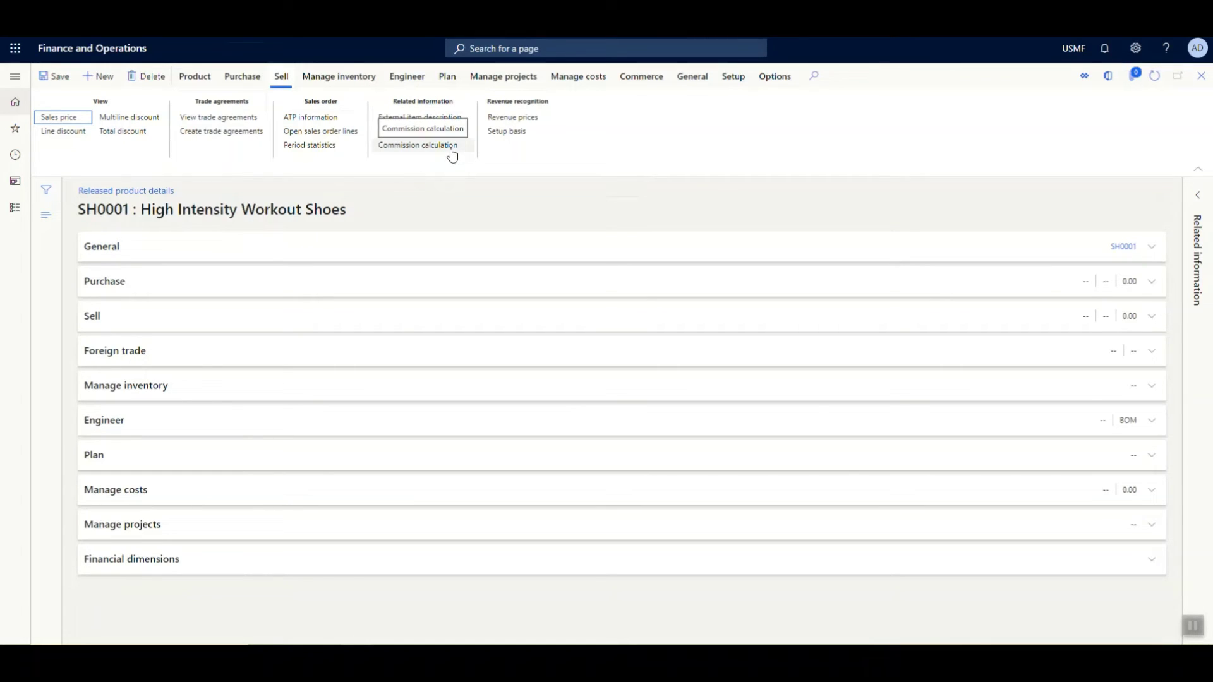
Step: Examine SH0001's default order settings for purchase orders, inventory and sales orders, and return to the product details
{"action": "left_click", "coordinate": [375, 83]}
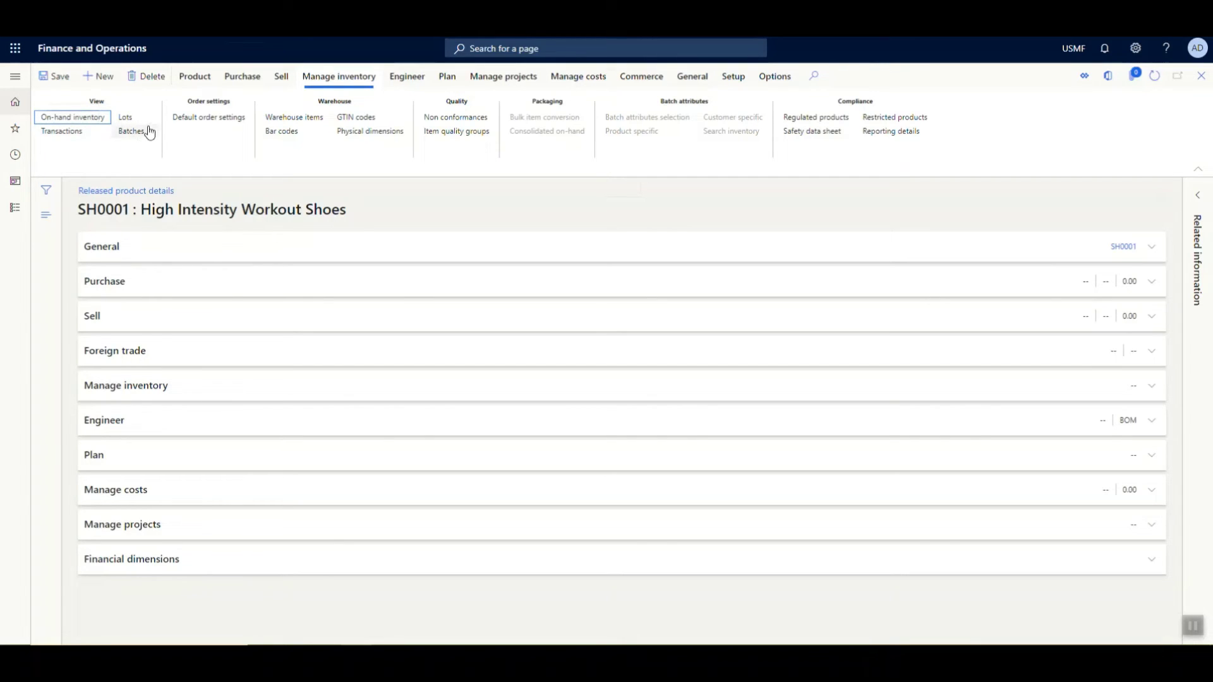
{"action": "left_click", "coordinate": [229, 122]}
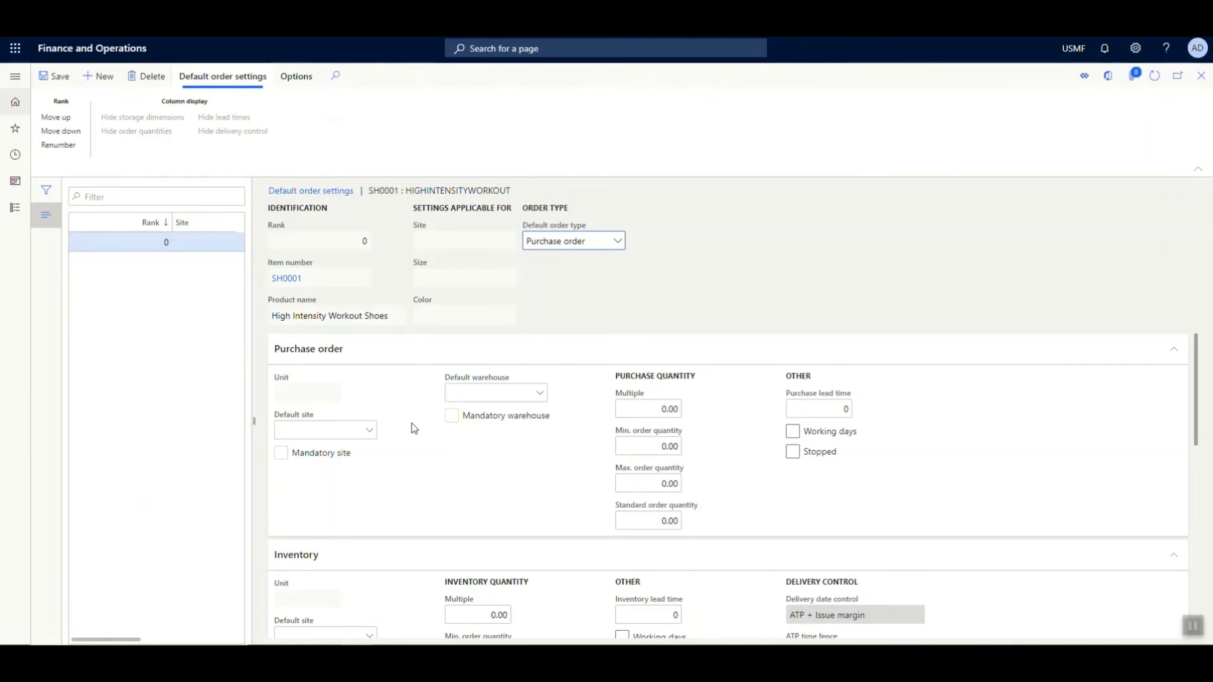
{"action": "scroll", "coordinate": [411, 424], "scroll_direction": "down", "scroll_amount": 1}
{"action": "scroll", "coordinate": [396, 429], "scroll_direction": "up", "scroll_amount": 1}
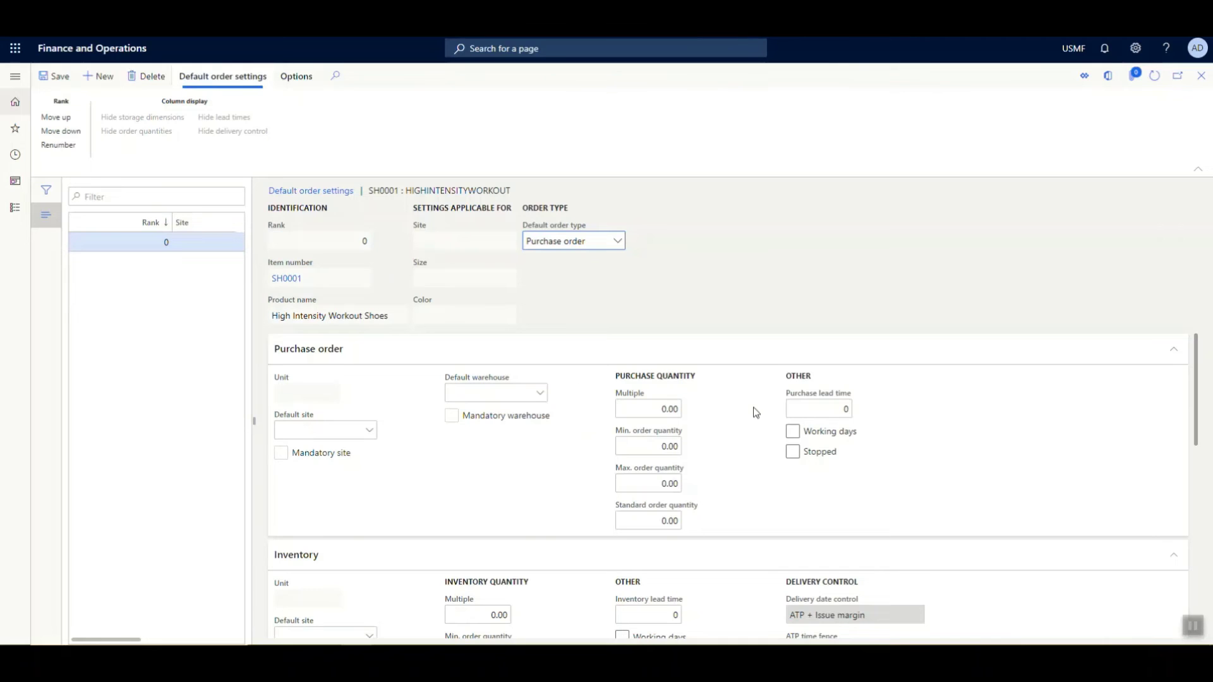
{"action": "mouse_move", "coordinate": [794, 402]}
{"action": "scroll", "coordinate": [468, 365], "scroll_direction": "down", "scroll_amount": 3}
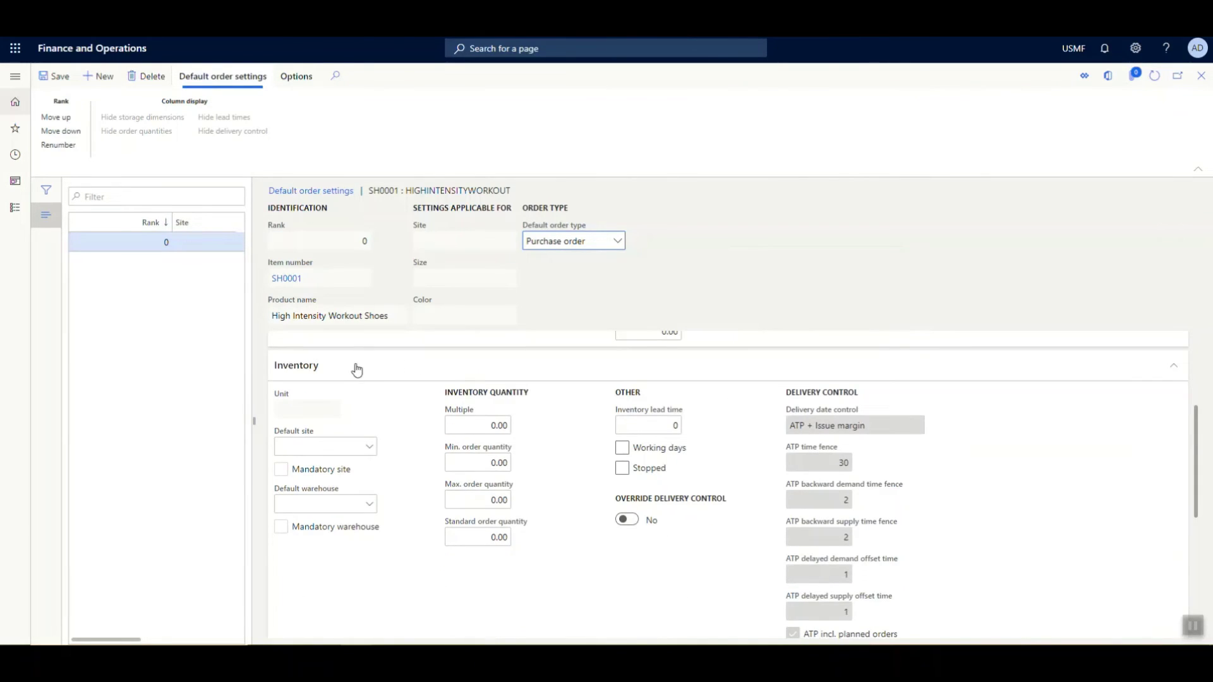
{"action": "scroll", "coordinate": [354, 373], "scroll_direction": "down", "scroll_amount": 5}
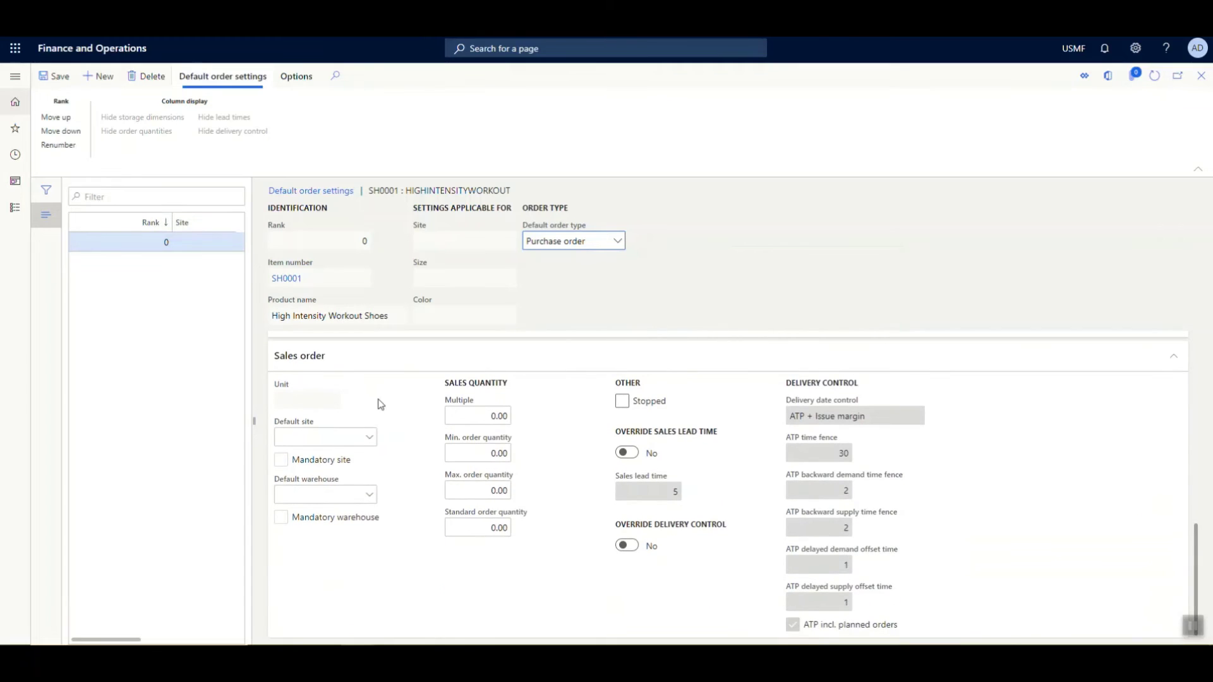
{"action": "key", "text": "Escape"}
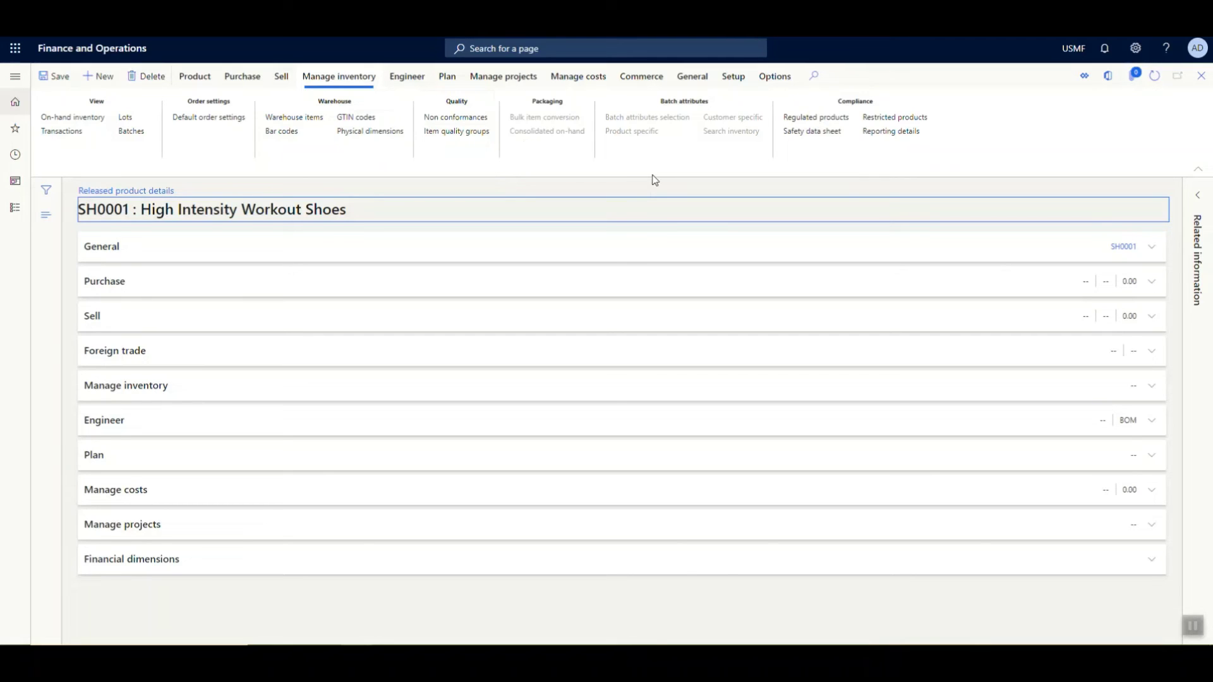
Step: Switch SH0001's production type to Formula and back to BOM to compare the available formula and BOM functions
{"action": "left_click", "coordinate": [408, 80]}
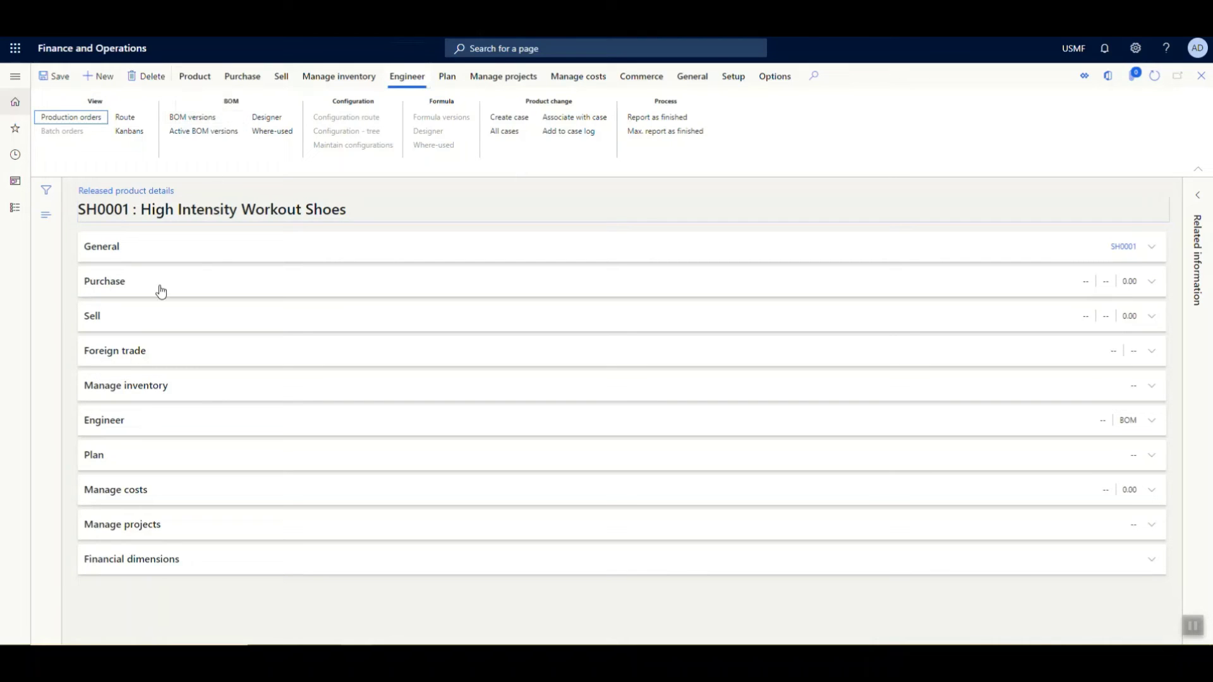
{"action": "left_click", "coordinate": [159, 422]}
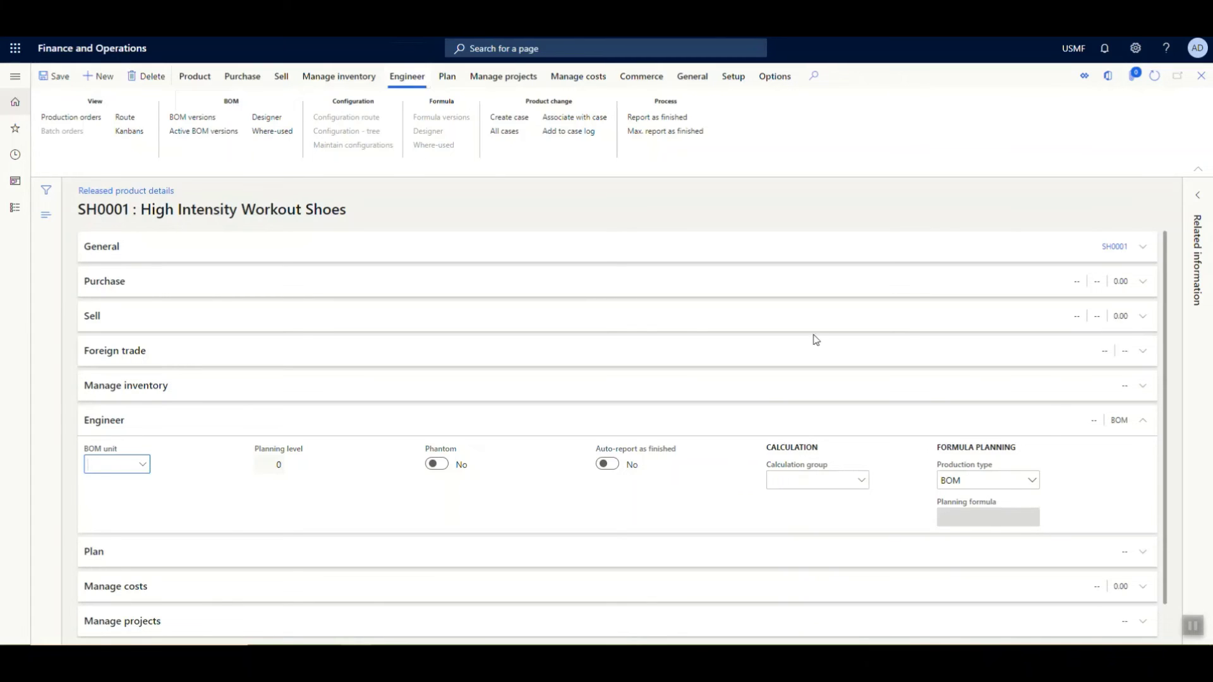
{"action": "left_click", "coordinate": [953, 479]}
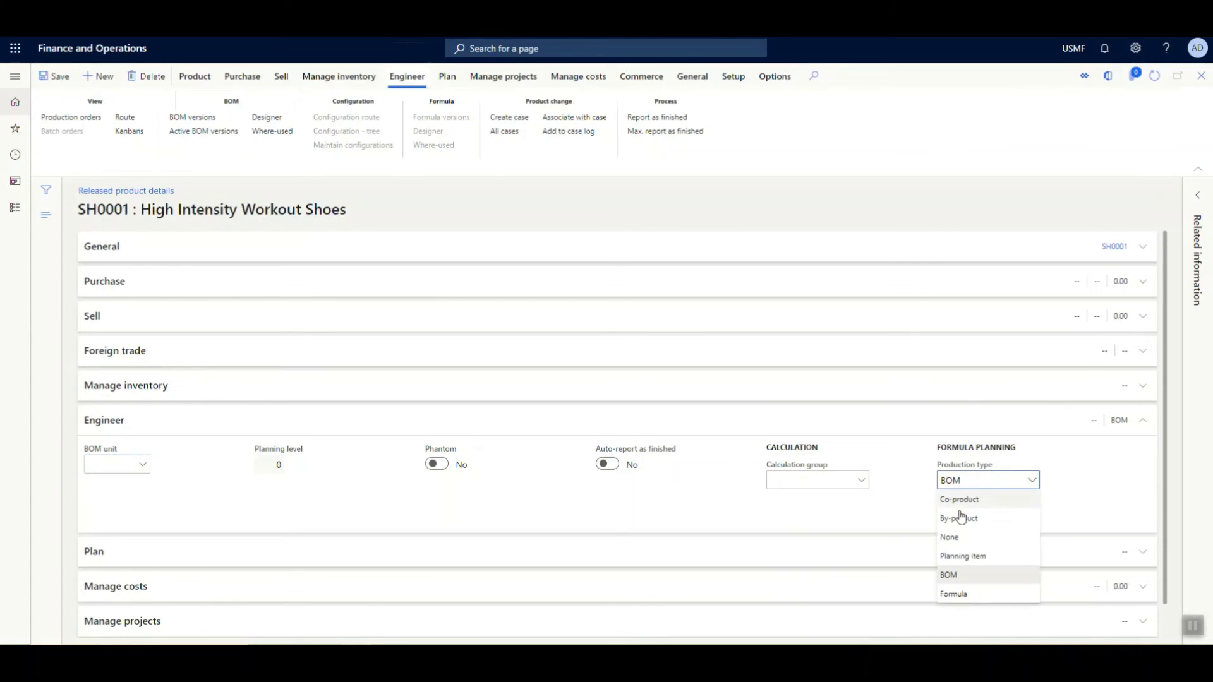
{"action": "left_click", "coordinate": [980, 594]}
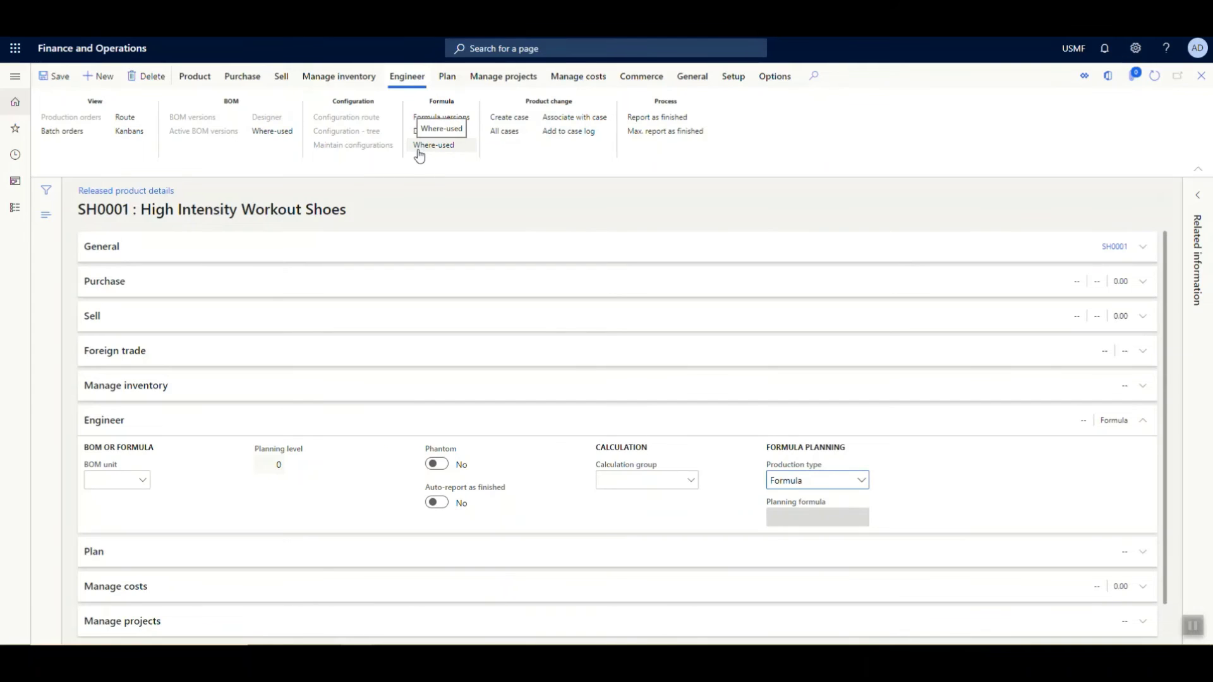
{"action": "left_click", "coordinate": [786, 479]}
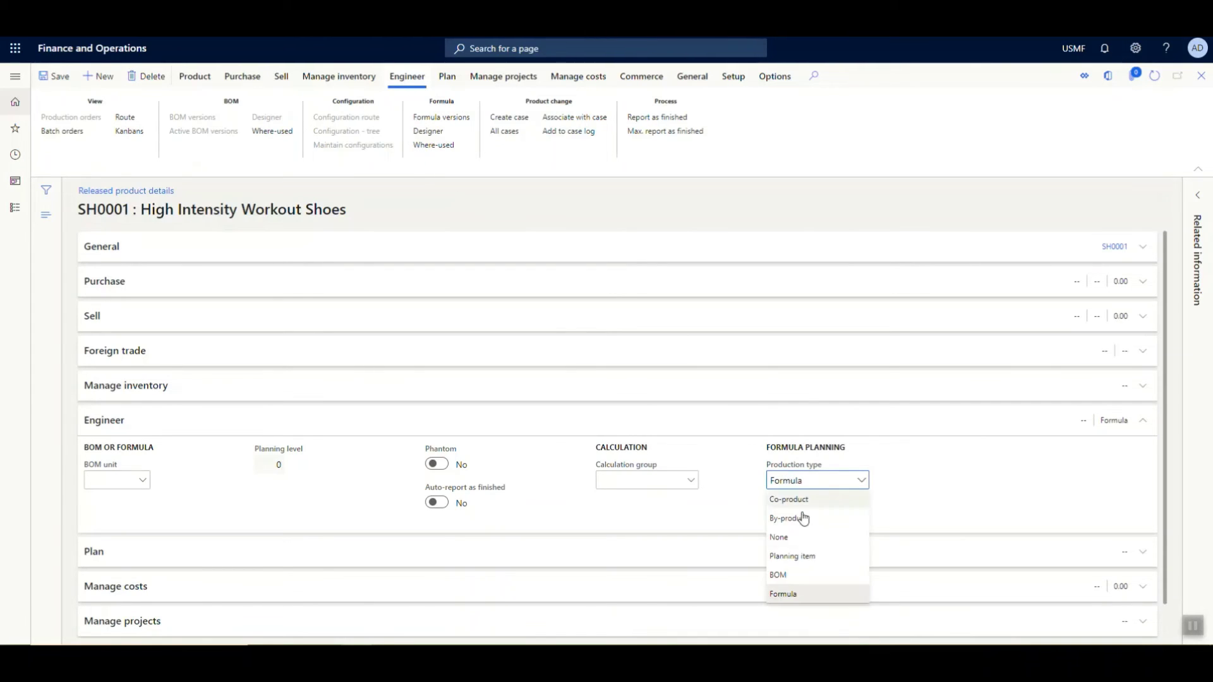
{"action": "left_click", "coordinate": [804, 576]}
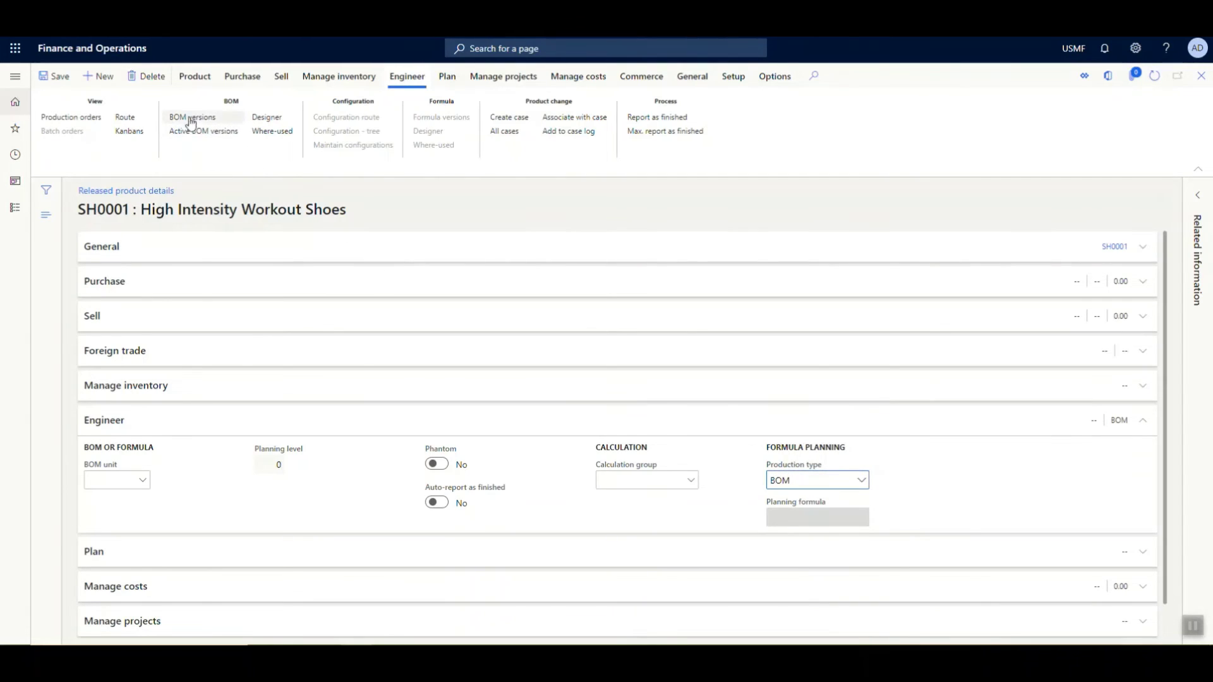
Step: Examine the BOM versions of product 4401 Proseware 50W Car Radio, including the black CarAudio version's bill of materials lines
{"action": "left_click", "coordinate": [232, 118]}
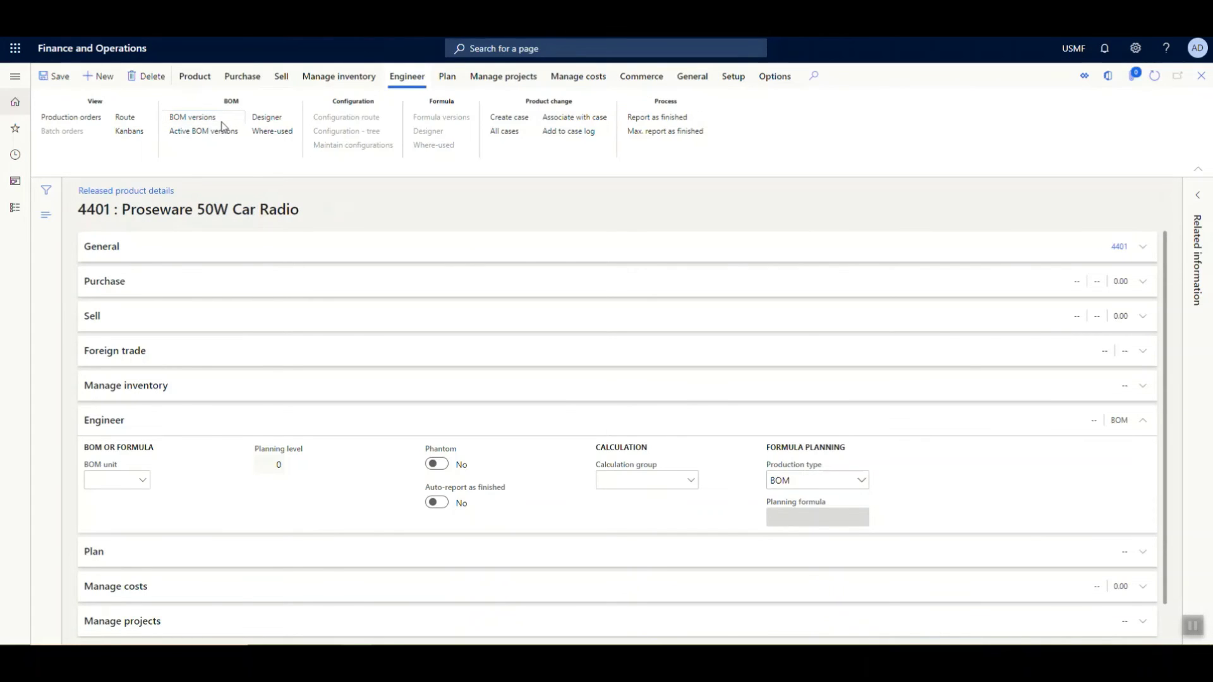
{"action": "left_click", "coordinate": [222, 126]}
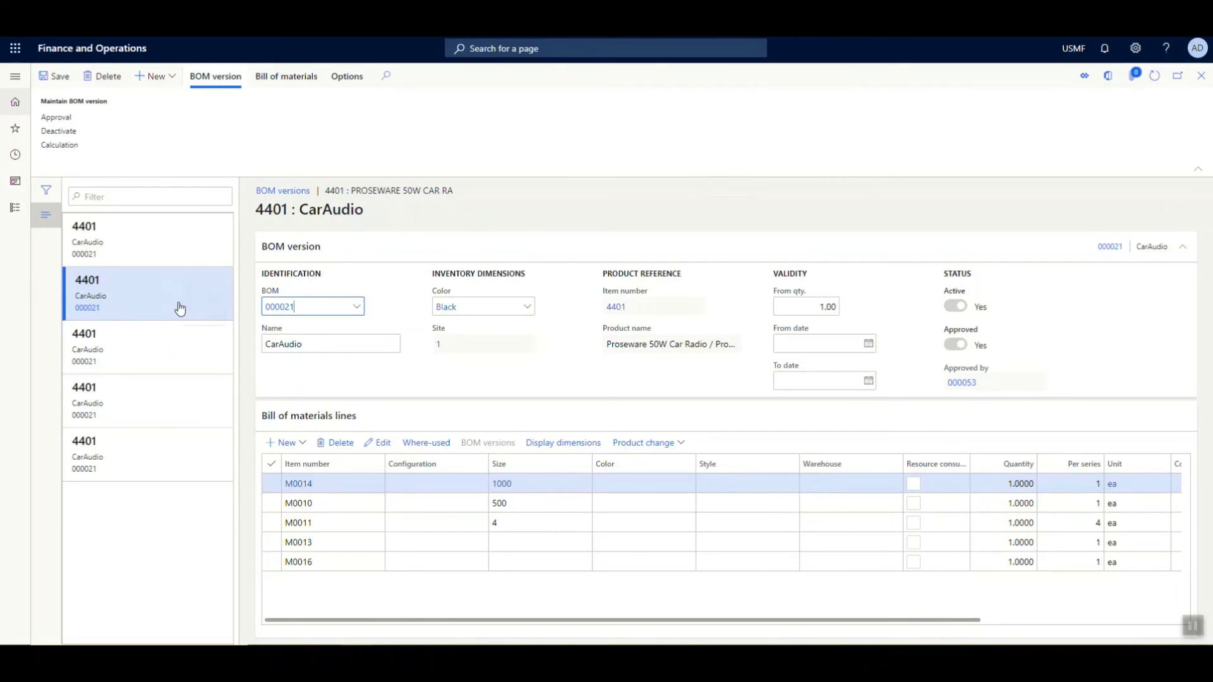
Step: Examine the green CarAudio version of product 4401, including its bill of materials lines, active and approved status, and approver
{"action": "left_click", "coordinate": [146, 260]}
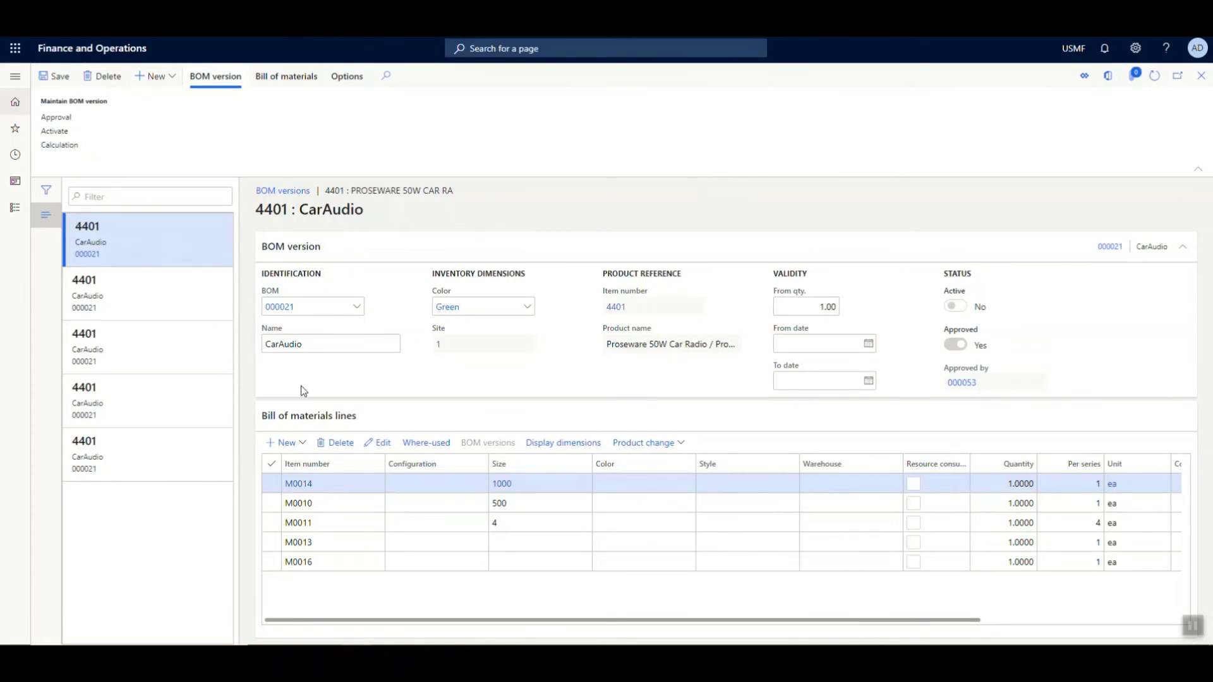
{"action": "left_click", "coordinate": [293, 247]}
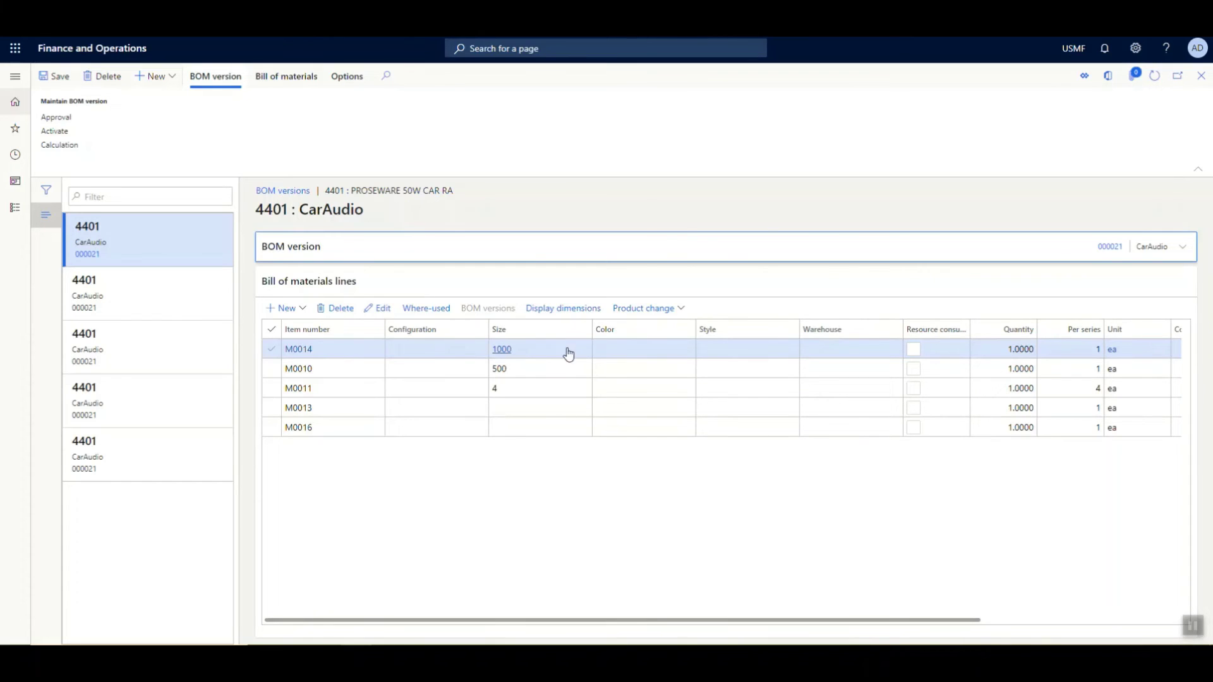
{"action": "scroll", "coordinate": [966, 368], "scroll_direction": "right", "scroll_amount": 4}
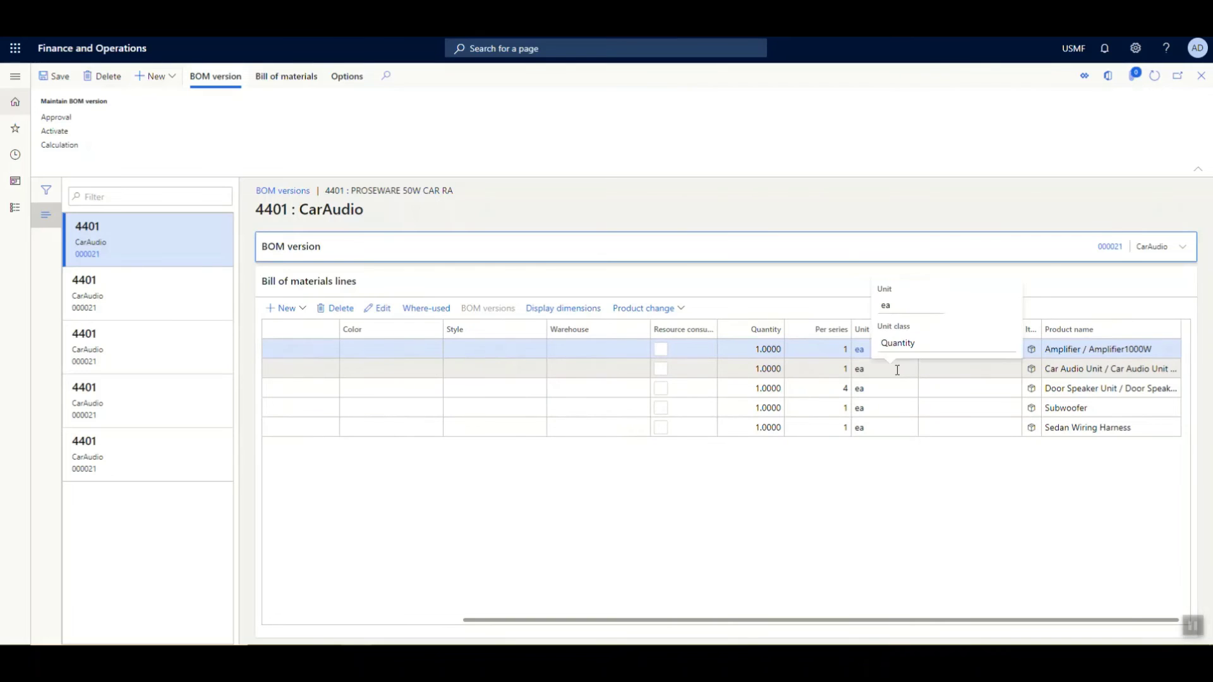
{"action": "left_click", "coordinate": [304, 247]}
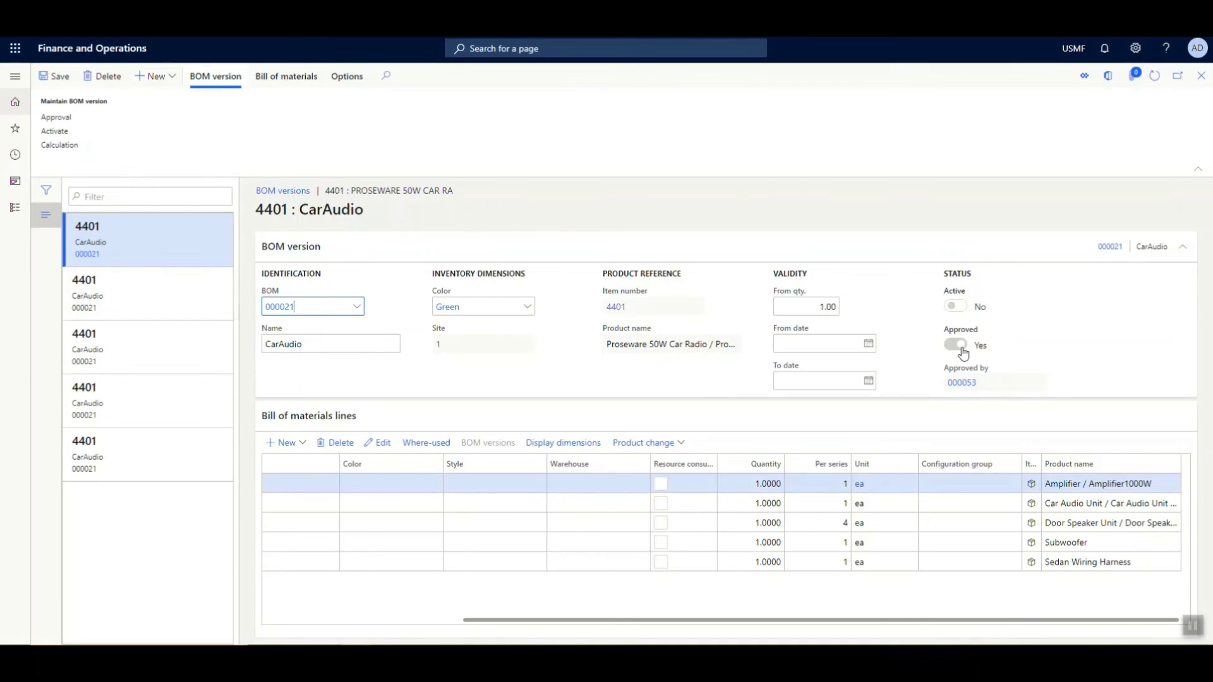
{"action": "left_click", "coordinate": [999, 386]}
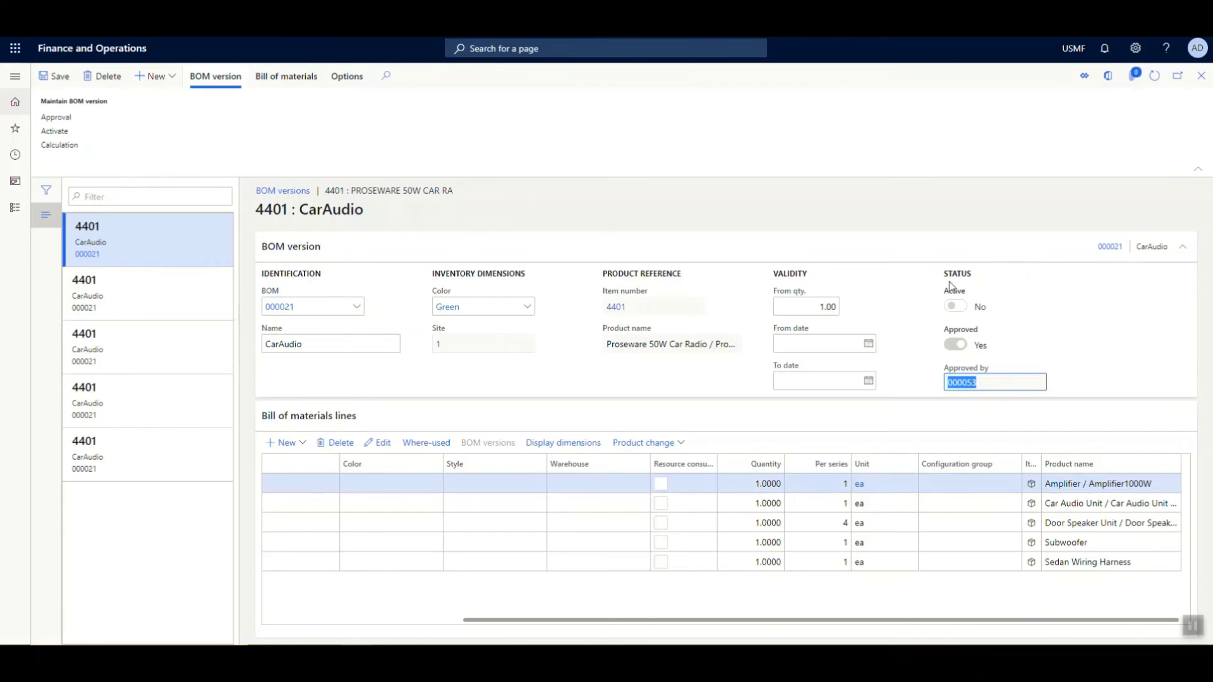
Step: Compare the status of the black and green CarAudio BOM versions, and return to the released product details of 4401
{"action": "left_click", "coordinate": [157, 306]}
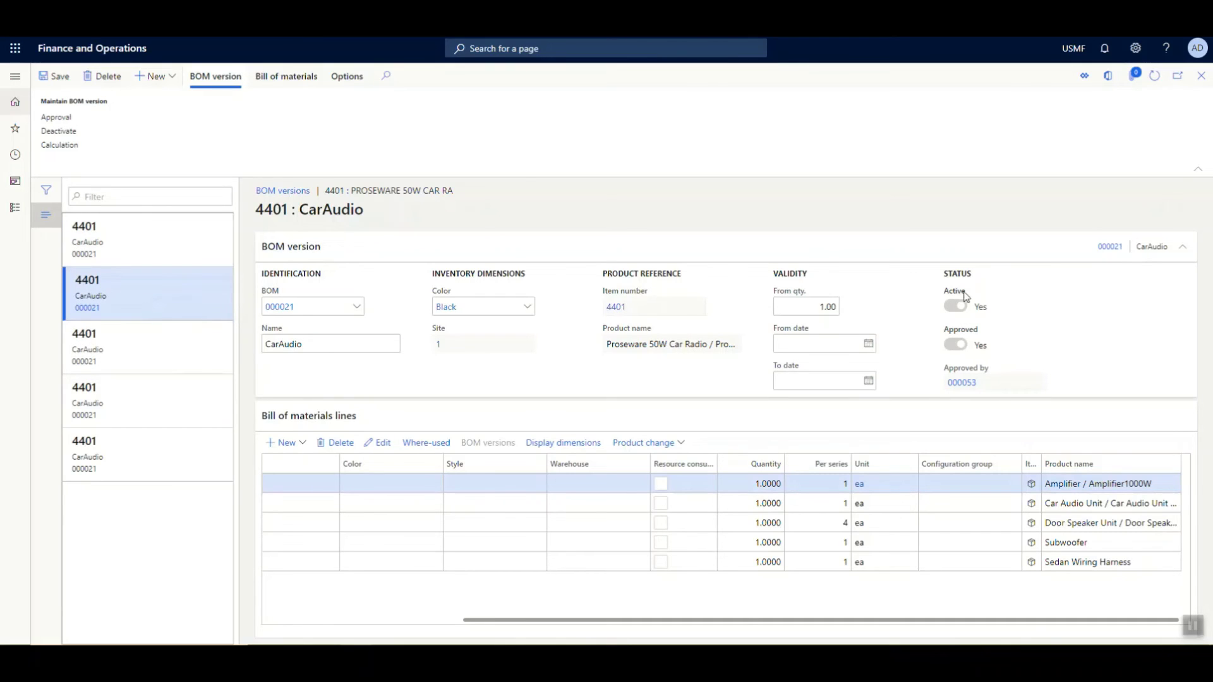
{"action": "left_click", "coordinate": [187, 335]}
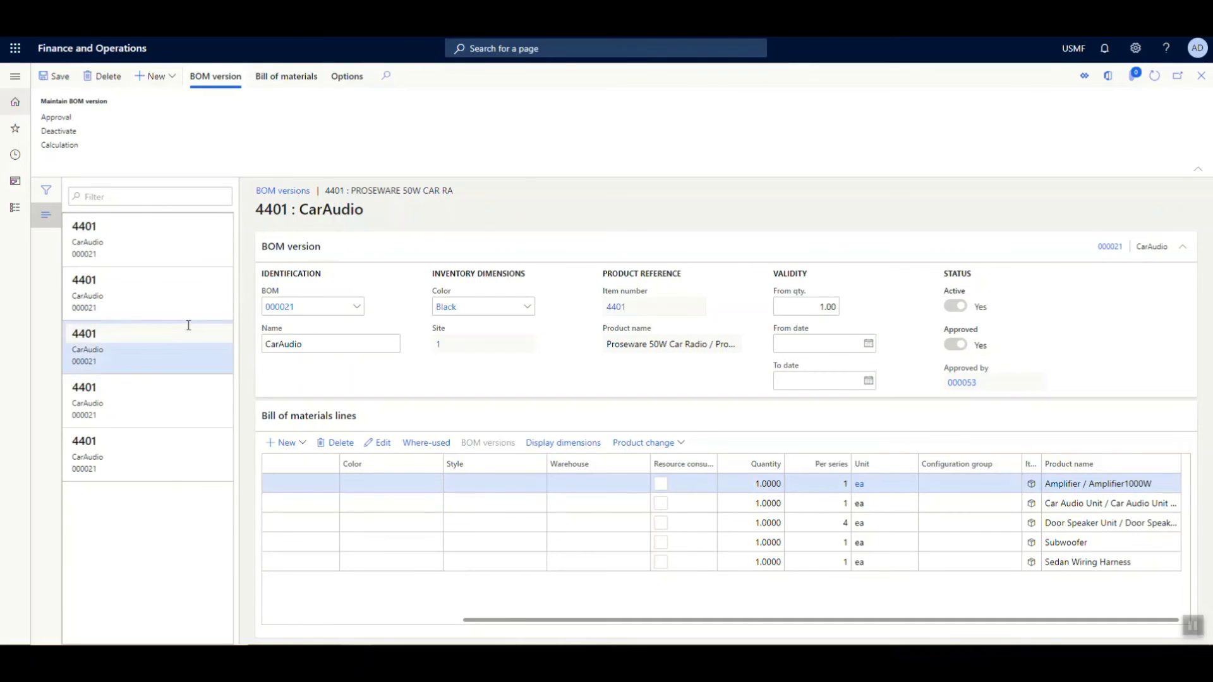
{"action": "left_click", "coordinate": [158, 258]}
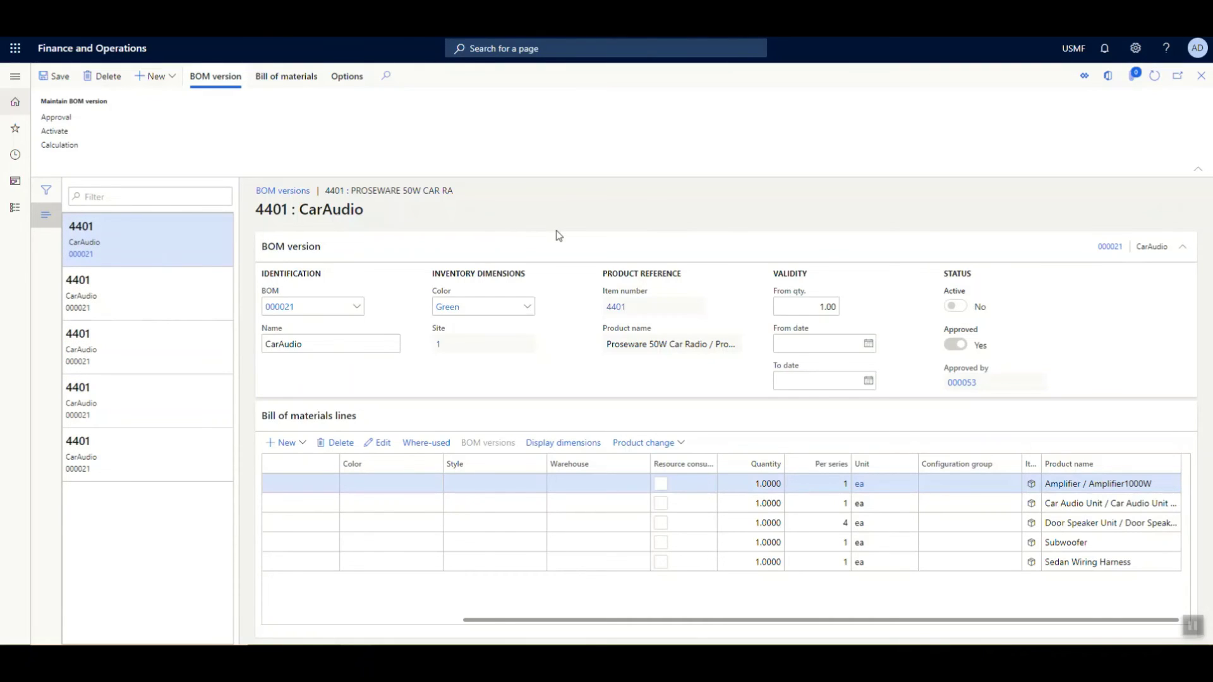
{"action": "key", "text": "Escape"}
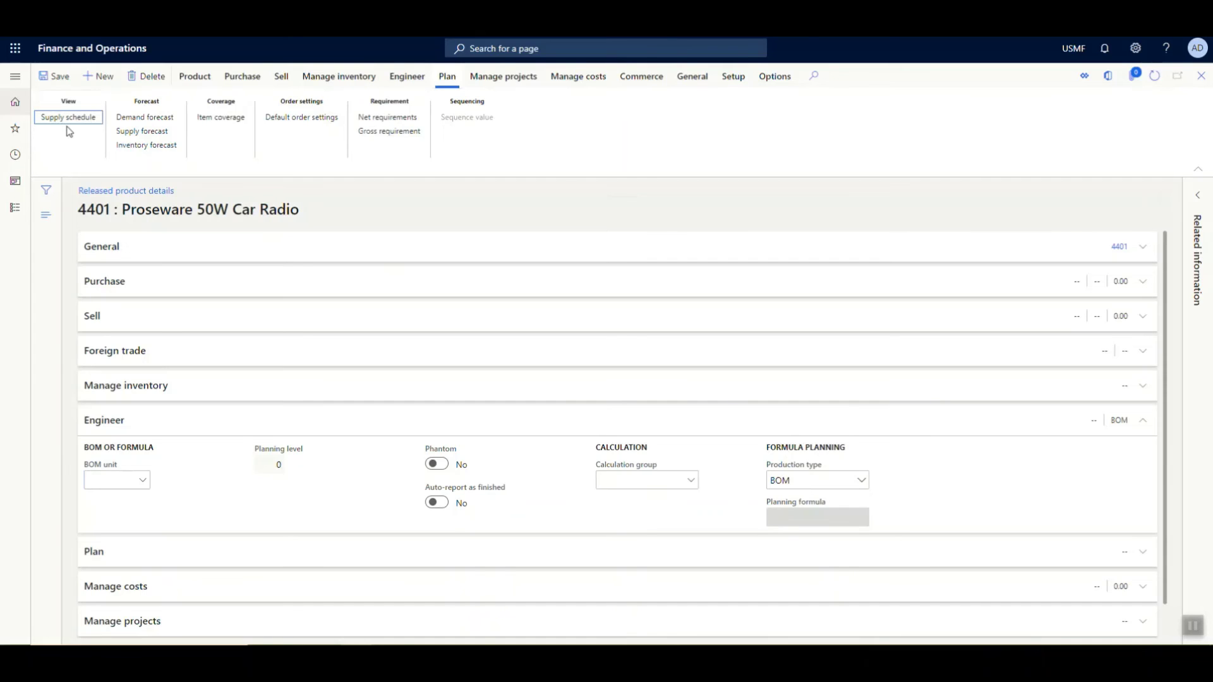
Step: Look at product 4401's item coverage for site 1 and the project and cost management functions available for the product
{"action": "left_click", "coordinate": [219, 127]}
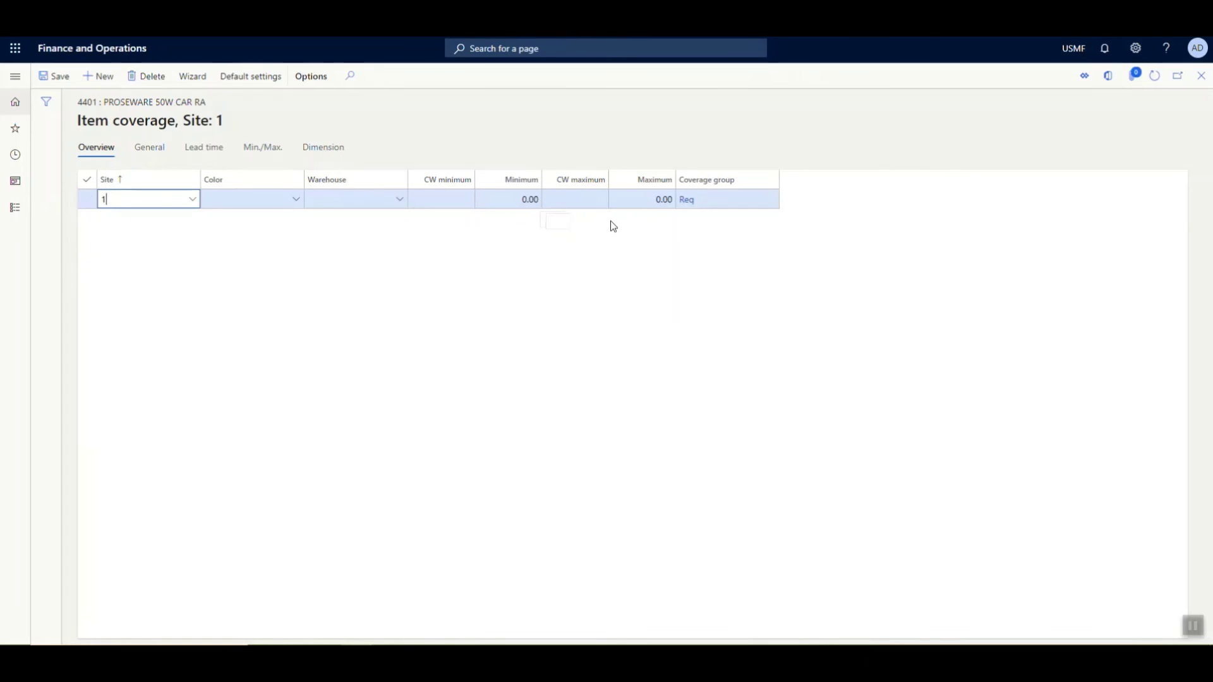
{"action": "key", "text": "Escape"}
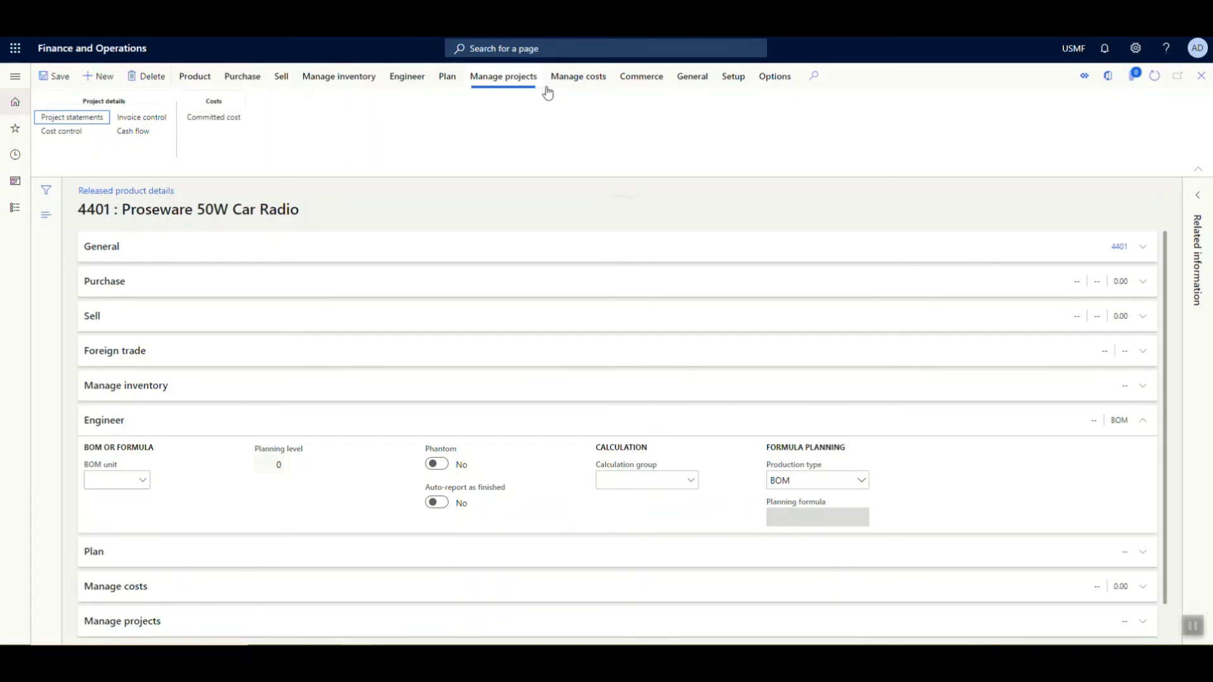
{"action": "left_click", "coordinate": [578, 76]}
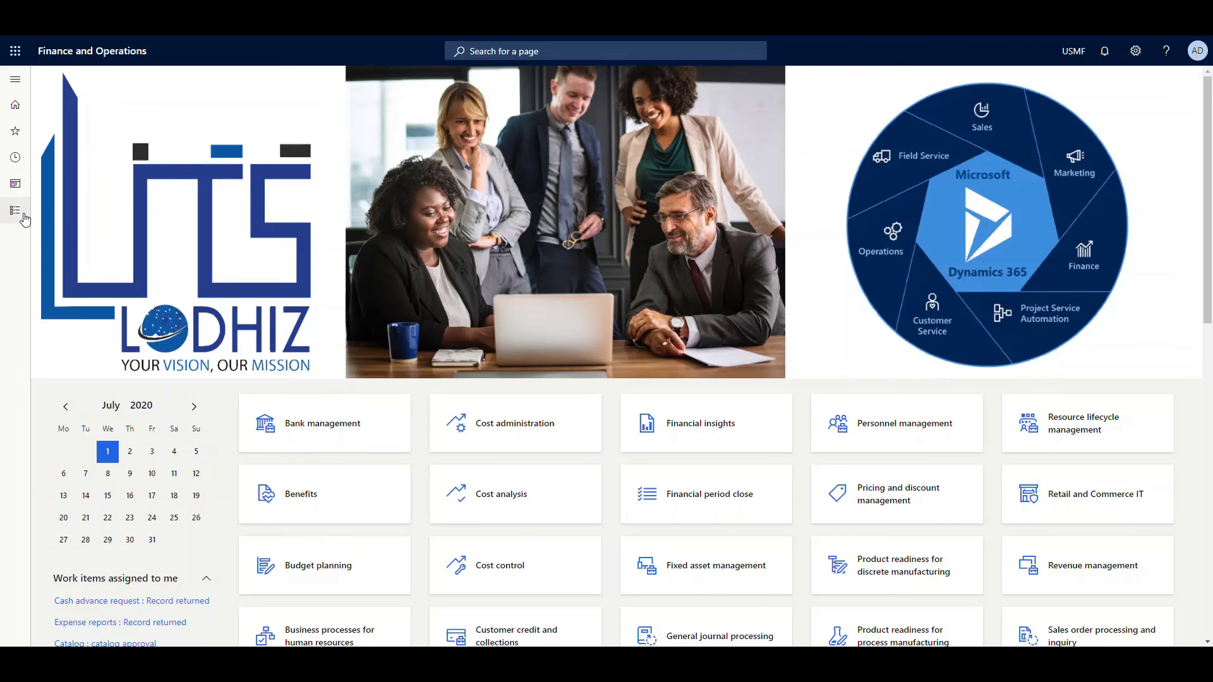
Step: Open the Released product maintenance workspace and show the recently released products
{"action": "left_click", "coordinate": [16, 209]}
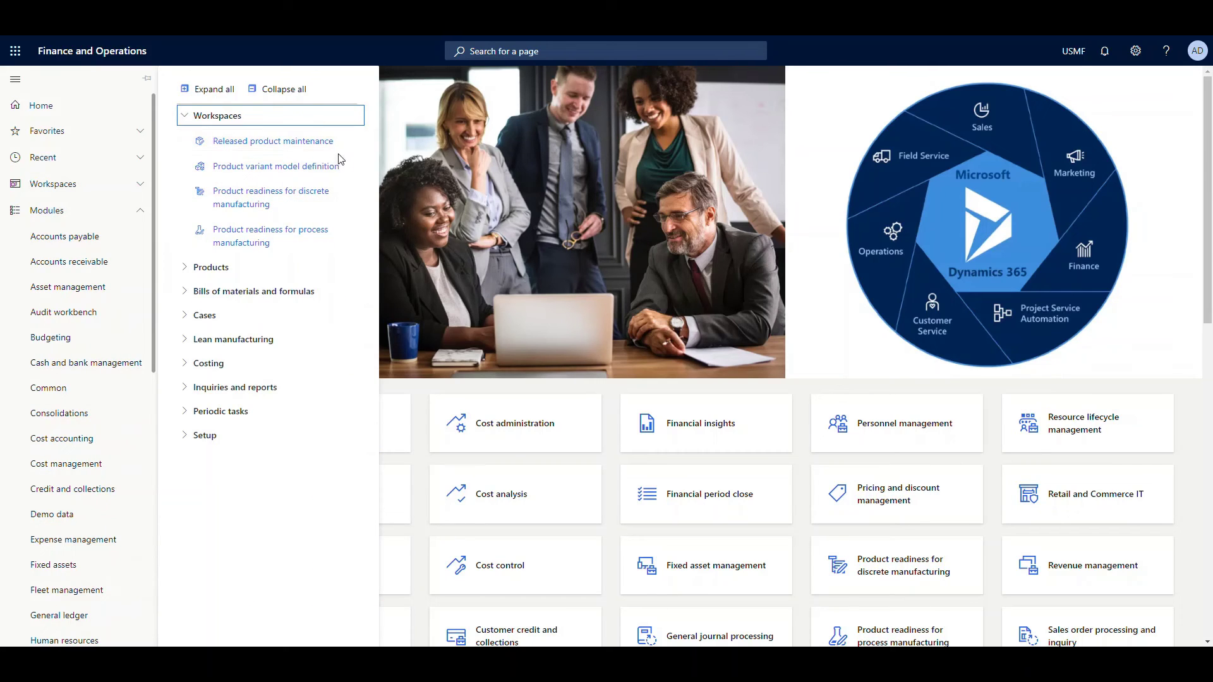
{"action": "left_click", "coordinate": [261, 149]}
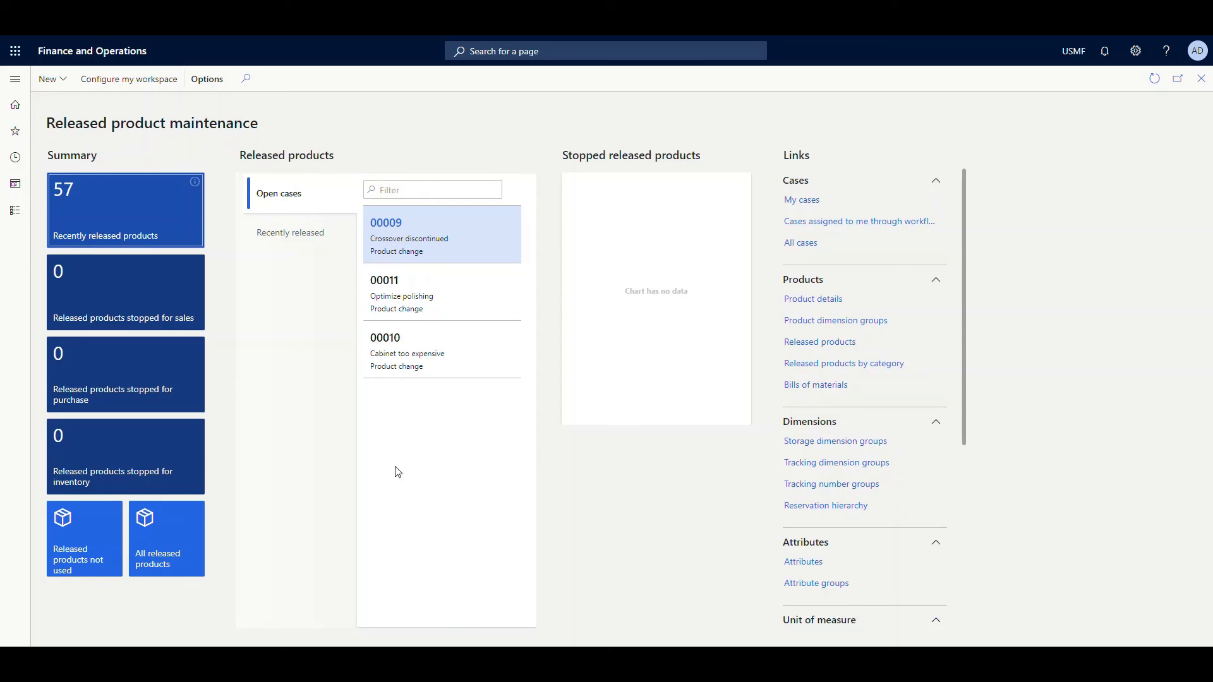
{"action": "left_click", "coordinate": [313, 244]}
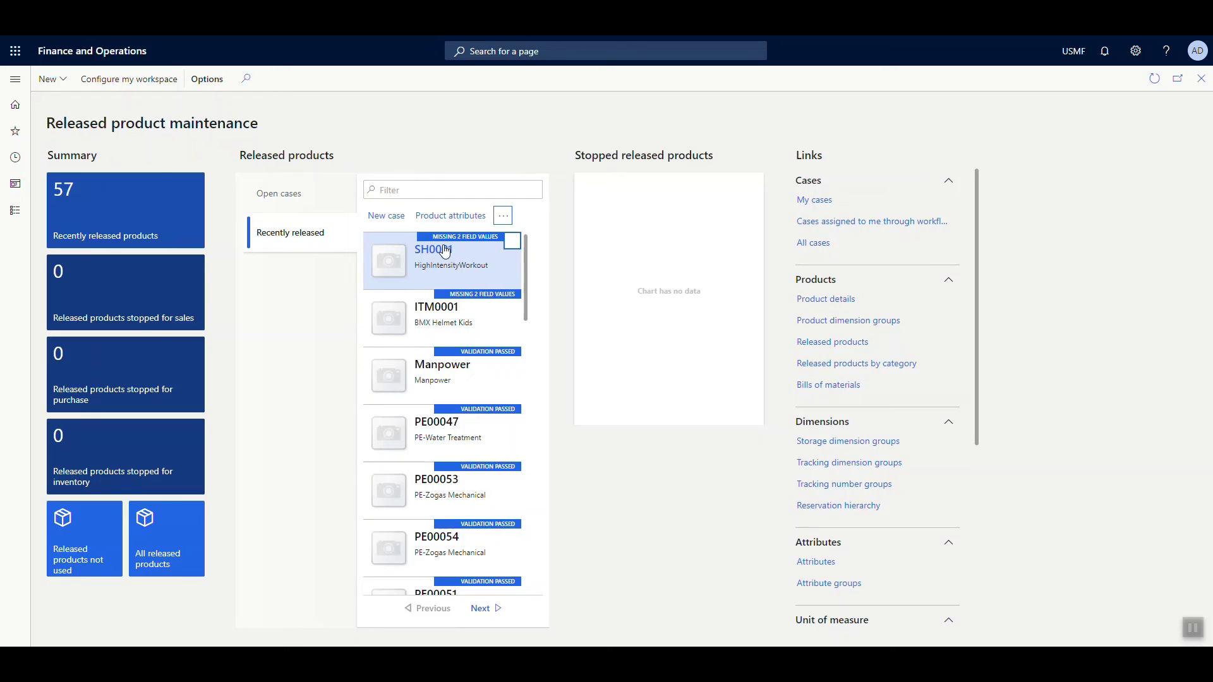
Step: Validate the recently released product SH0001 High Intensity Workout Shoes for missing field values, and return to the workspace
{"action": "mouse_move", "coordinate": [444, 250]}
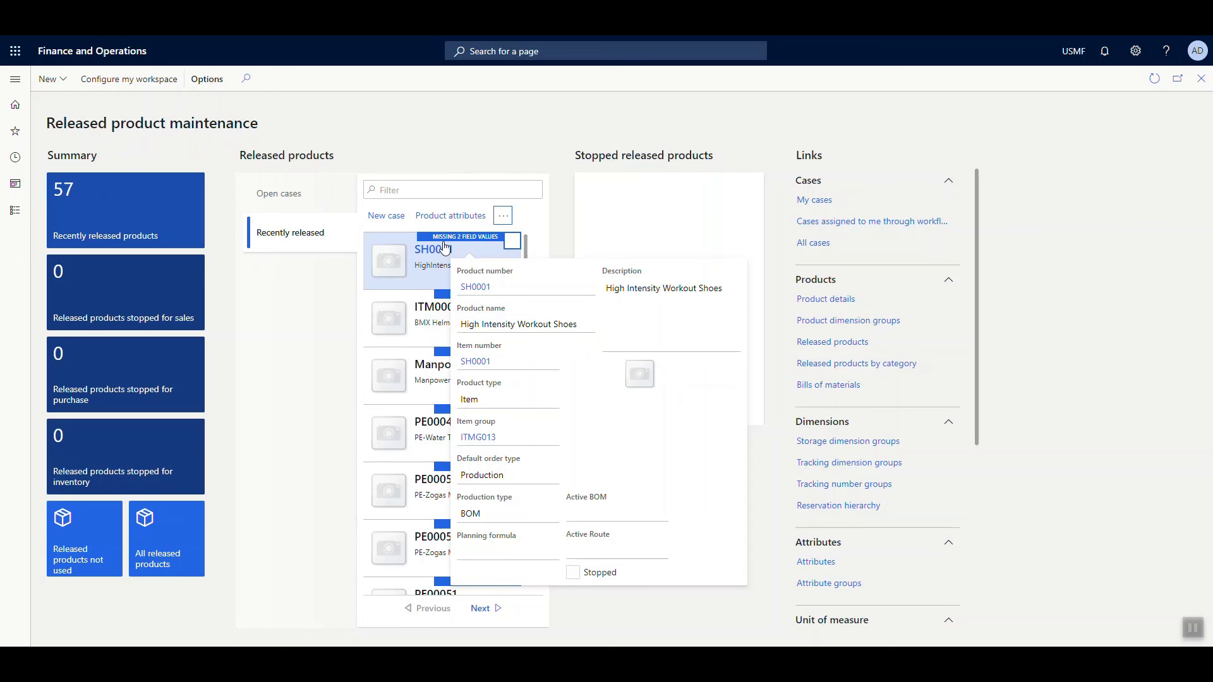
{"action": "left_click", "coordinate": [441, 251]}
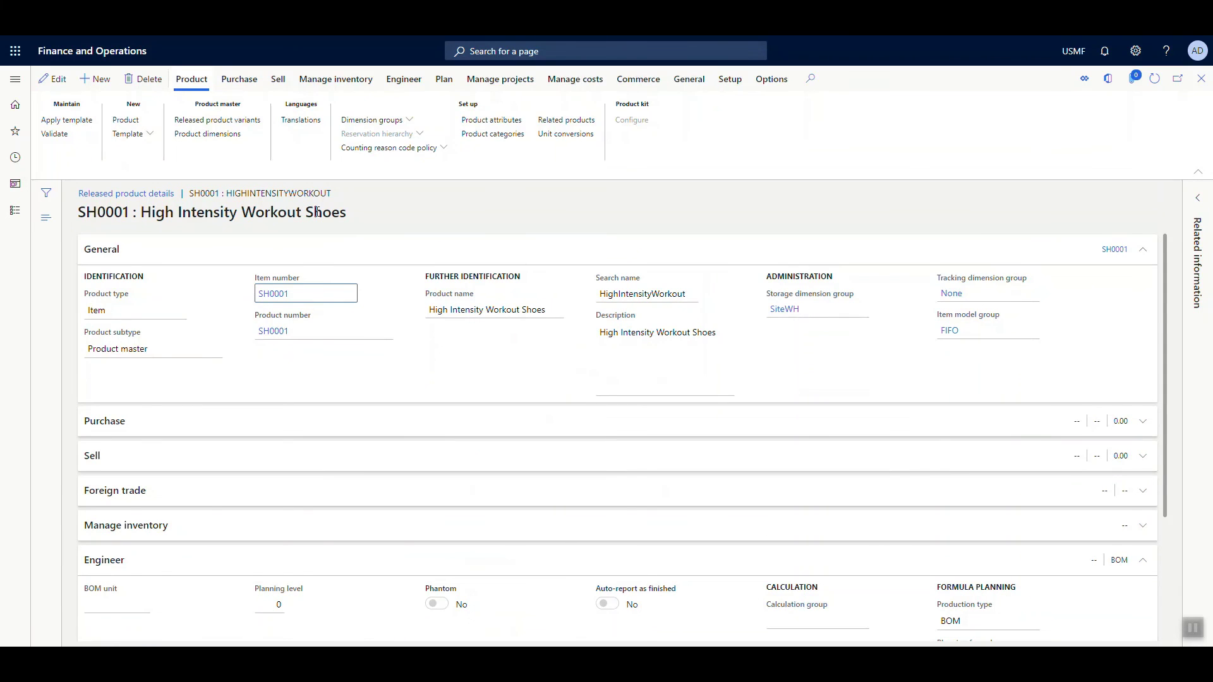
{"action": "left_click", "coordinate": [75, 136]}
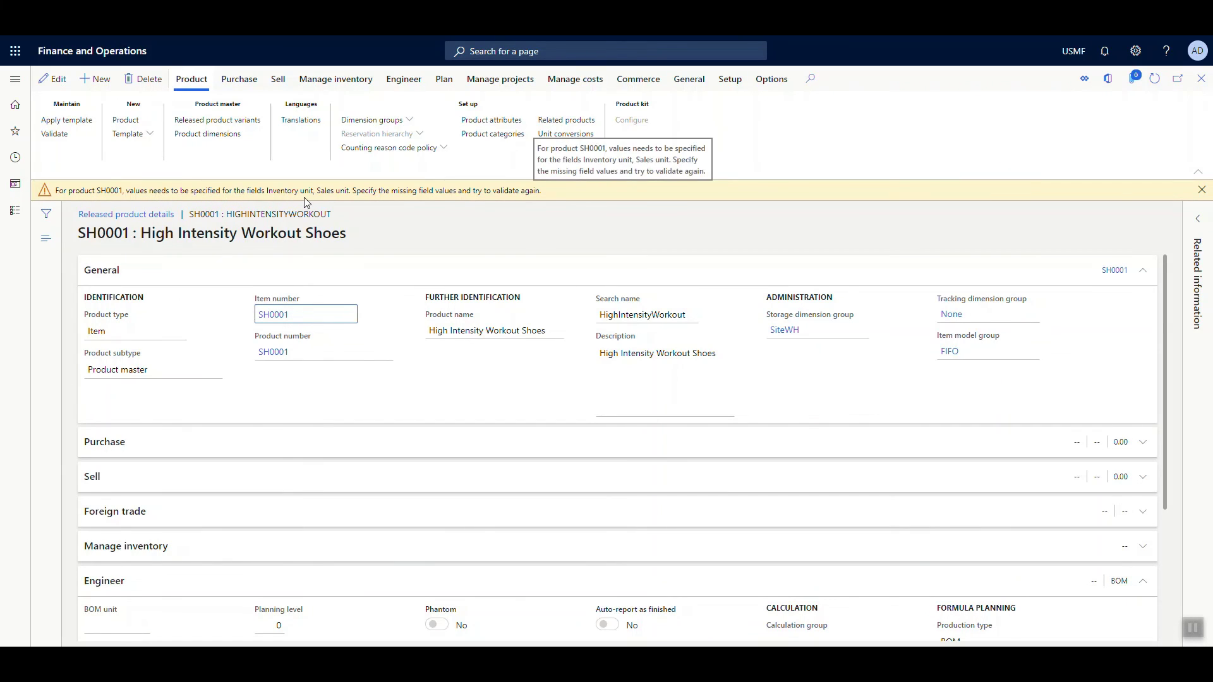
{"action": "key", "text": "Escape"}
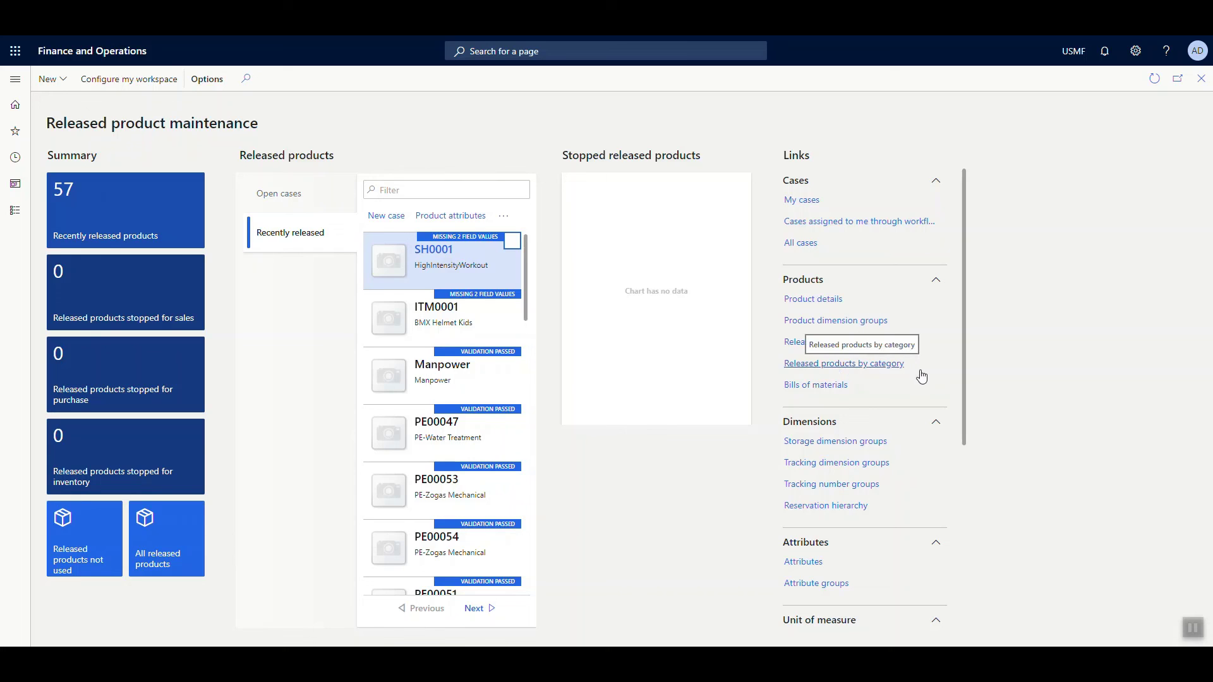
Step: Look through the Released product maintenance workspace's related links and the record types that can be created there
{"action": "scroll", "coordinate": [899, 465], "scroll_direction": "down", "scroll_amount": 3}
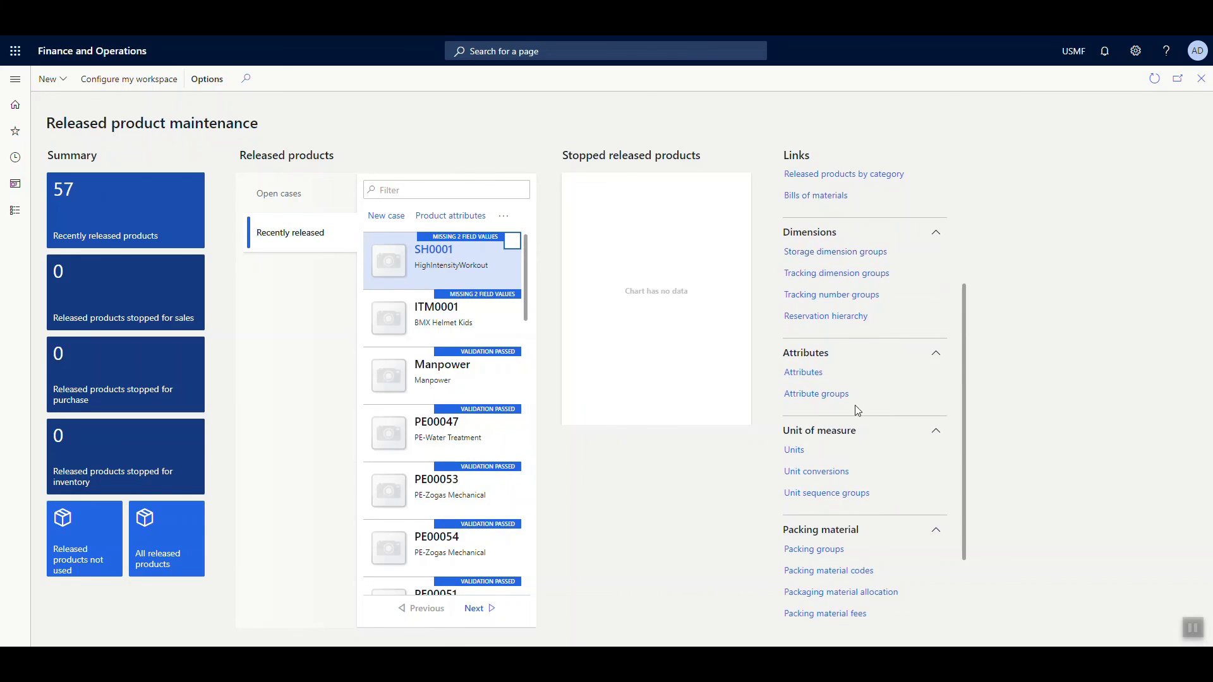
{"action": "scroll", "coordinate": [851, 412], "scroll_direction": "down", "scroll_amount": 2}
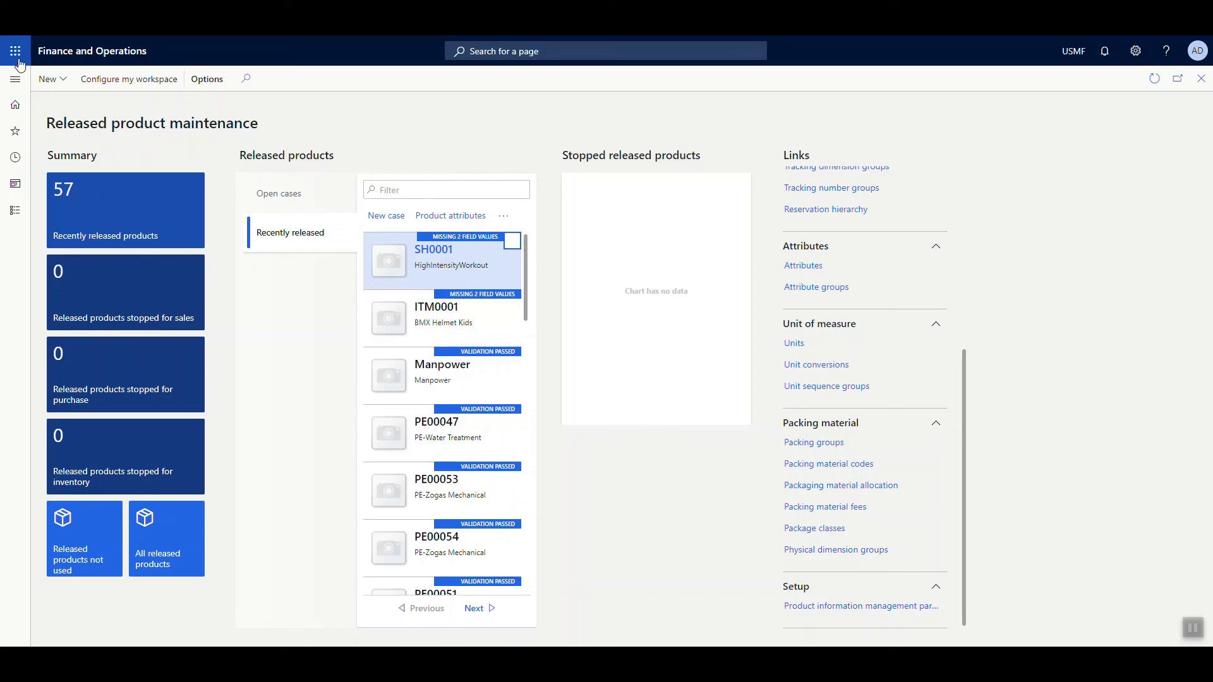
{"action": "left_click", "coordinate": [56, 84]}
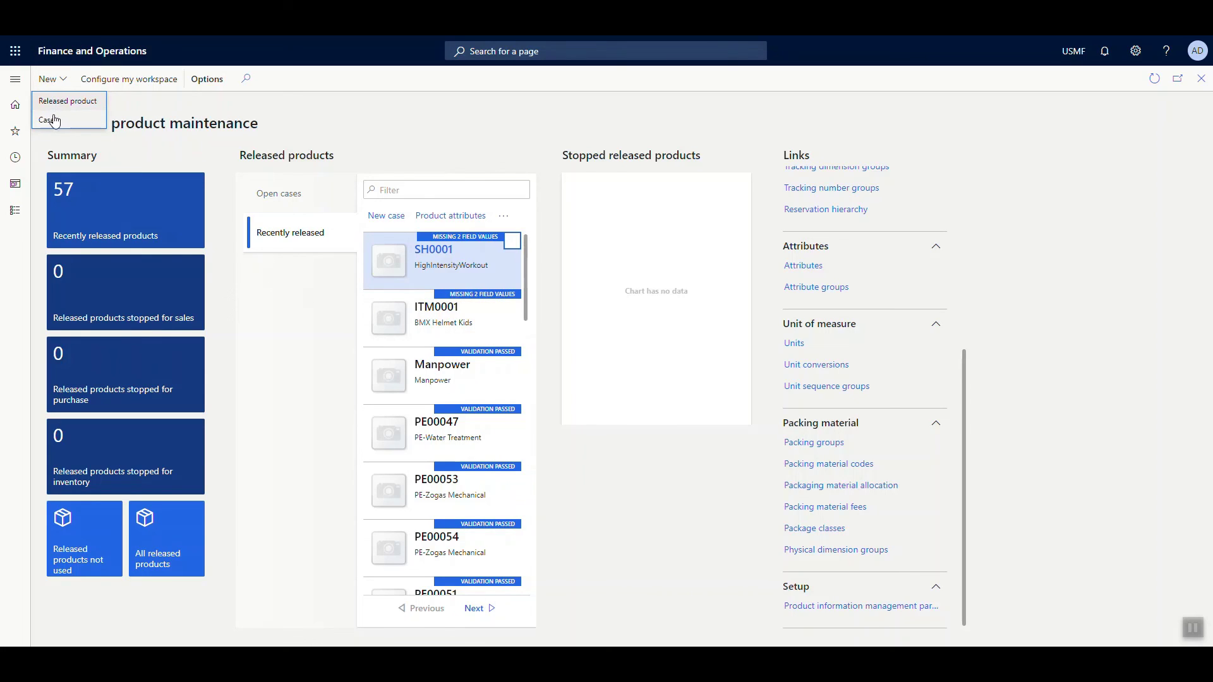
{"action": "left_click", "coordinate": [145, 115]}
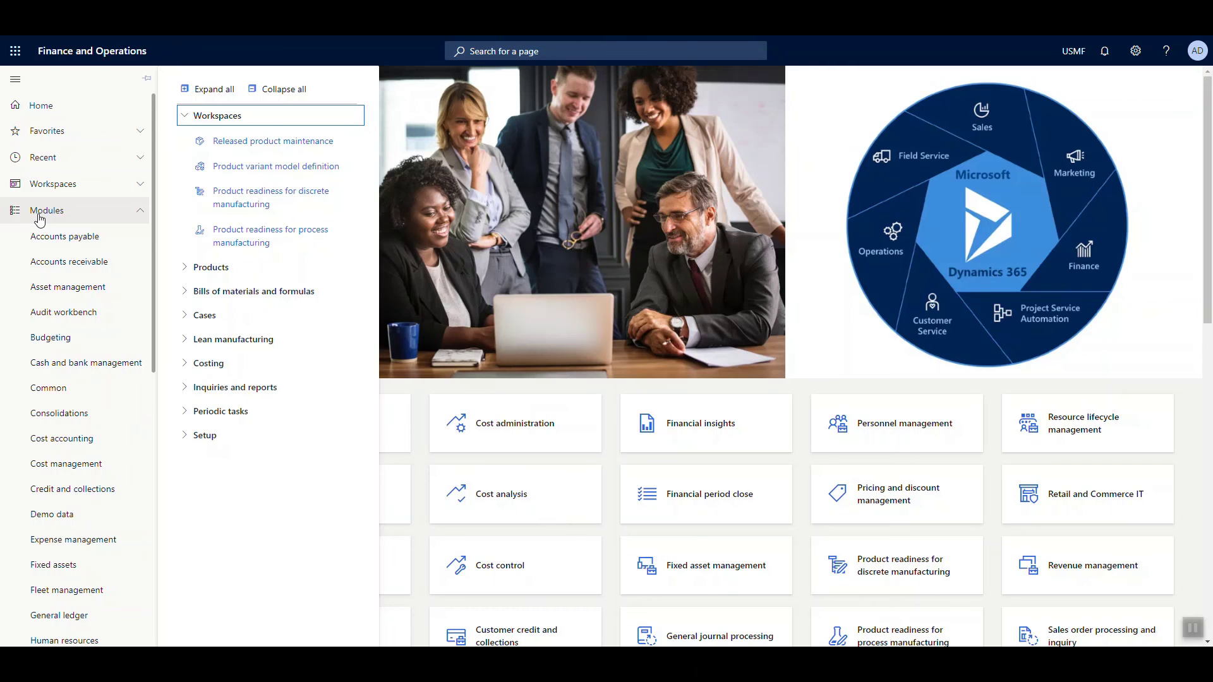
Step: Open the Product variant model definition workspace and examine its models without predefined variants, those with variants awaiting release, and related links
{"action": "left_click", "coordinate": [230, 172]}
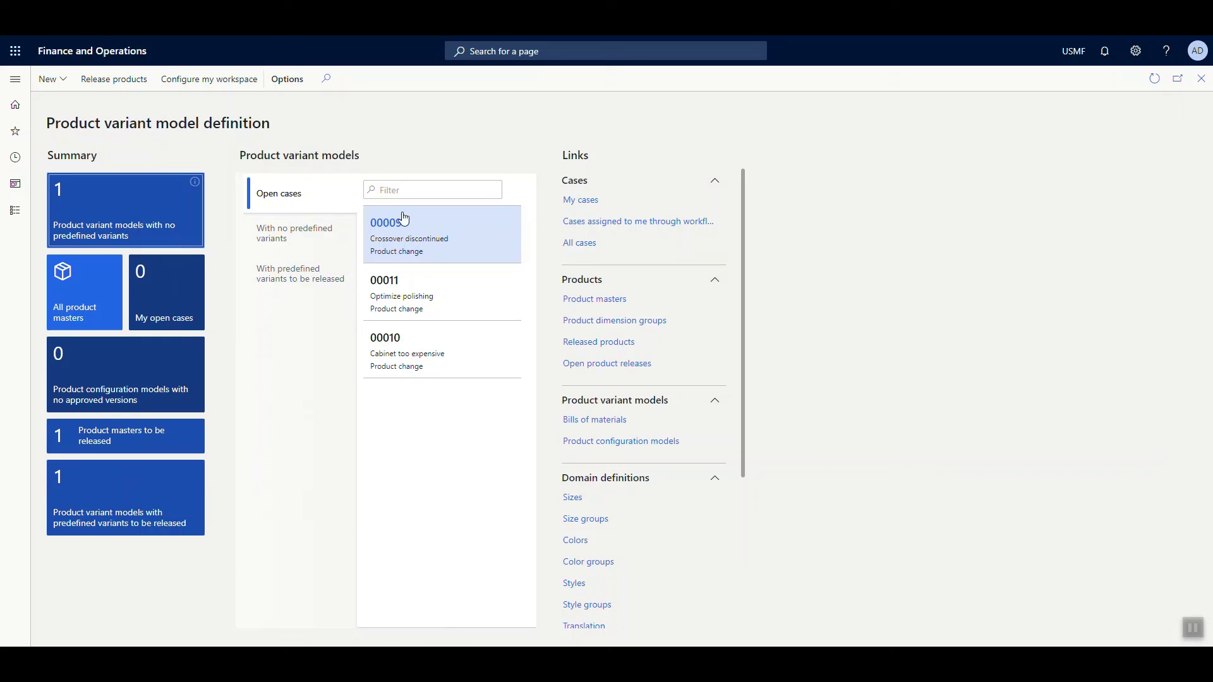
{"action": "left_click", "coordinate": [307, 241]}
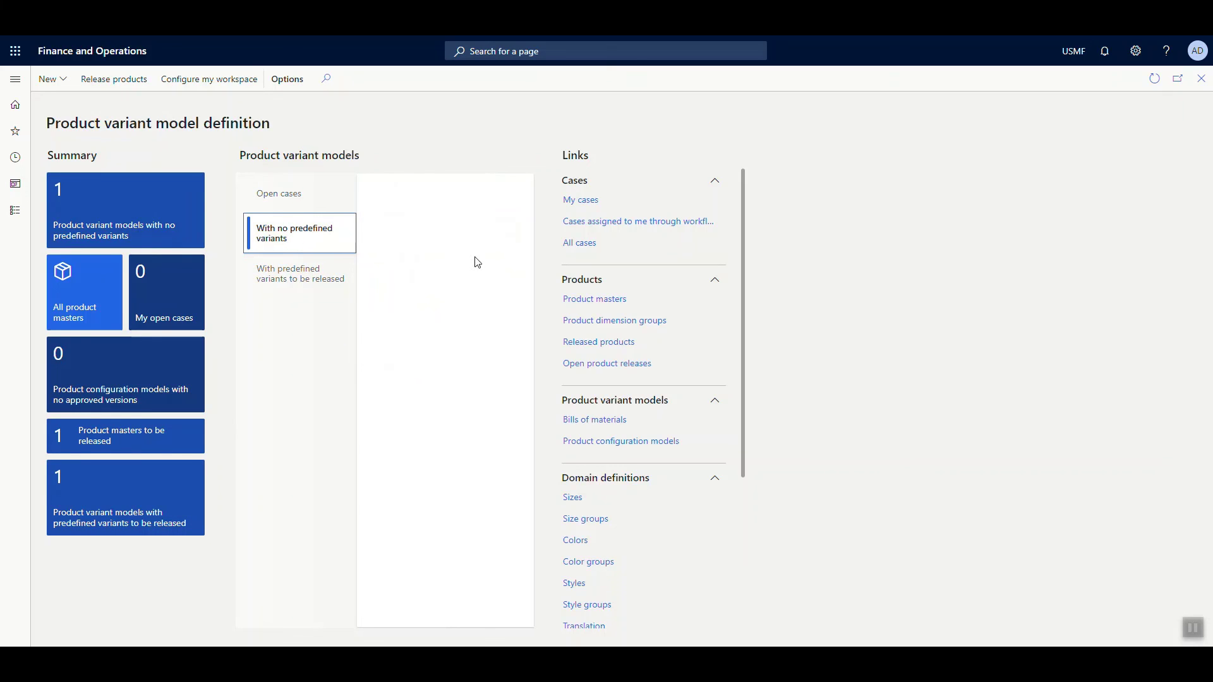
{"action": "left_click", "coordinate": [303, 285]}
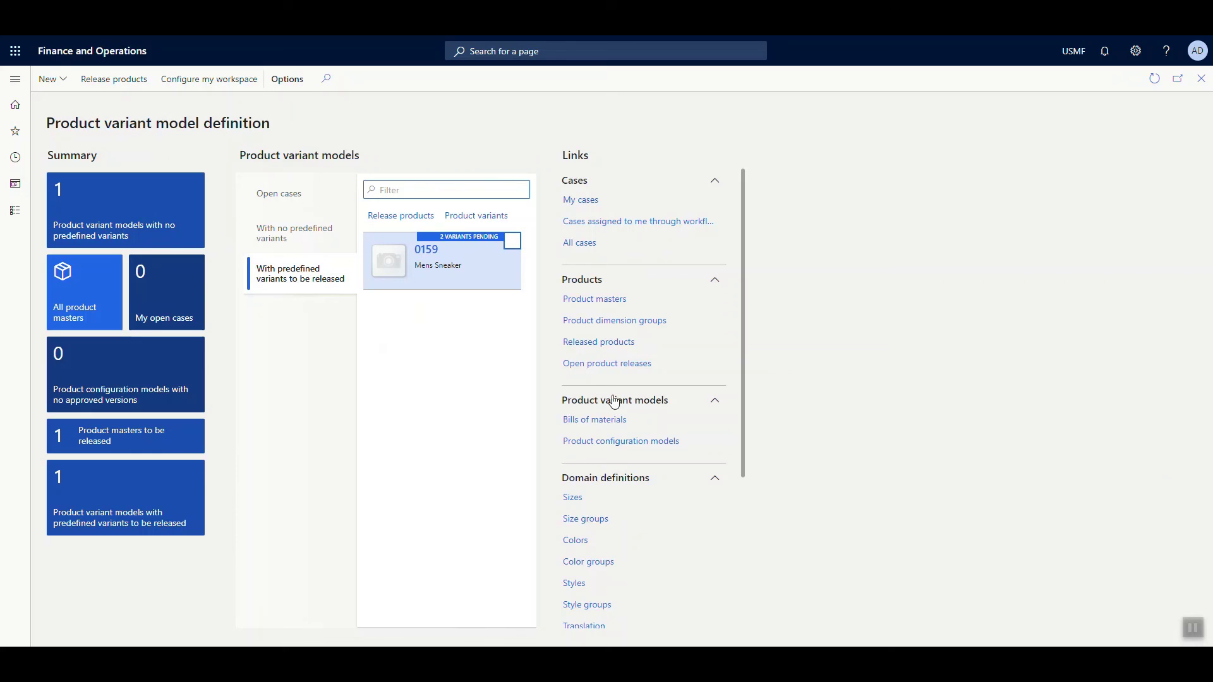
{"action": "scroll", "coordinate": [666, 496], "scroll_direction": "down", "scroll_amount": 2}
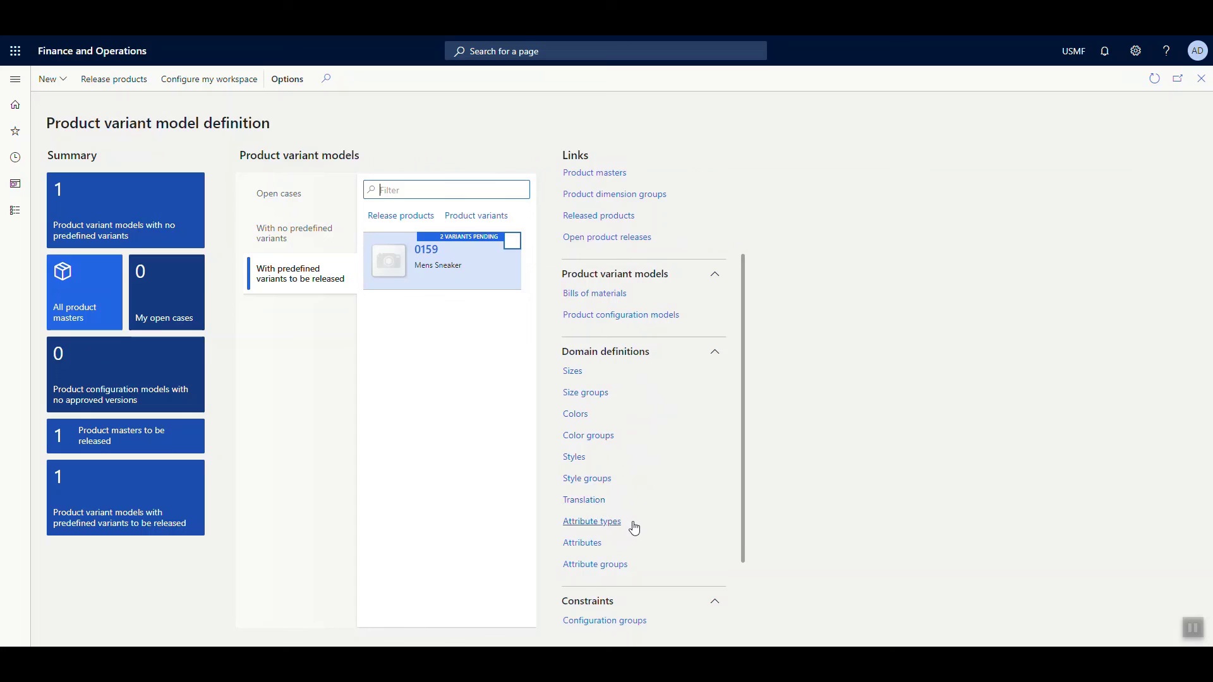
{"action": "scroll", "coordinate": [631, 527], "scroll_direction": "down", "scroll_amount": 2}
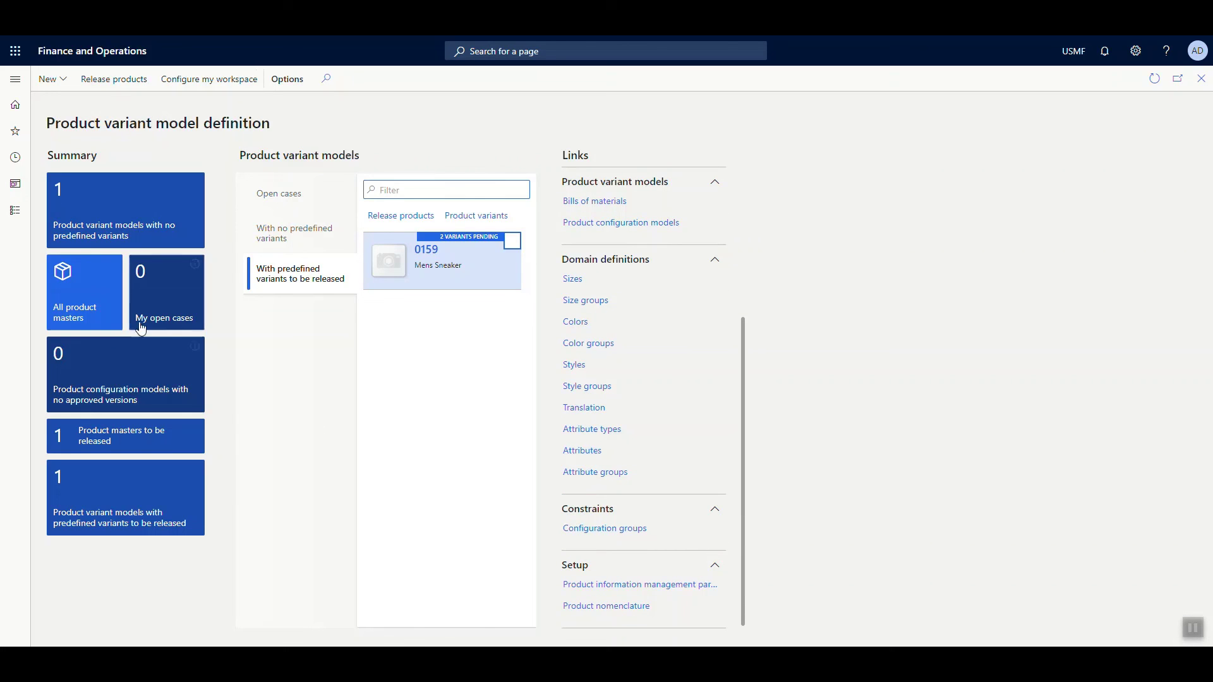
Step: Look at the variant workspace's options for creating records and at the Release products wizard, leaving it without releasing anything
{"action": "left_click", "coordinate": [60, 84]}
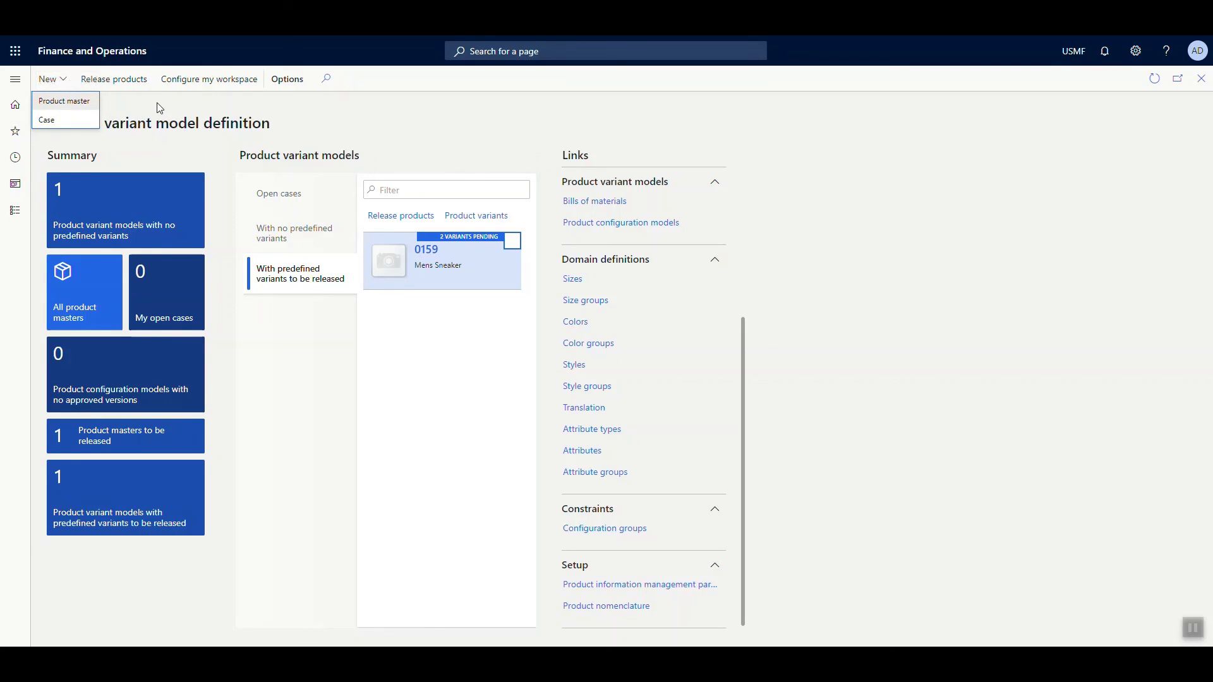
{"action": "left_click", "coordinate": [146, 90]}
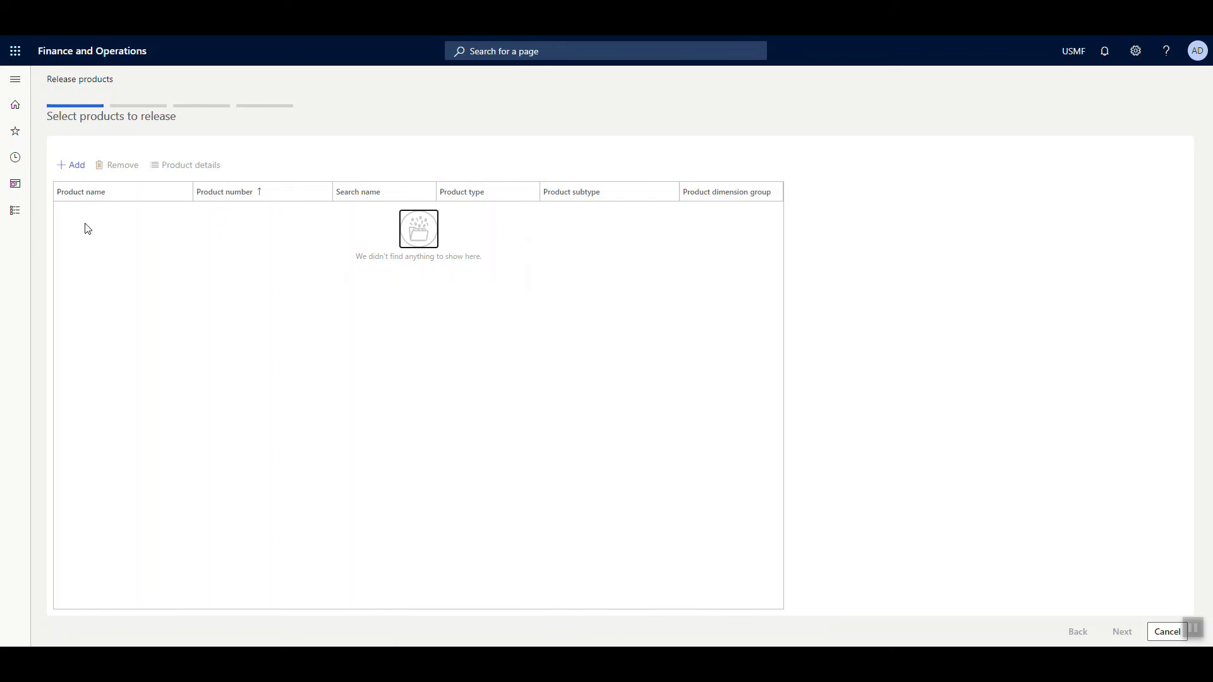
{"action": "key", "text": "Escape"}
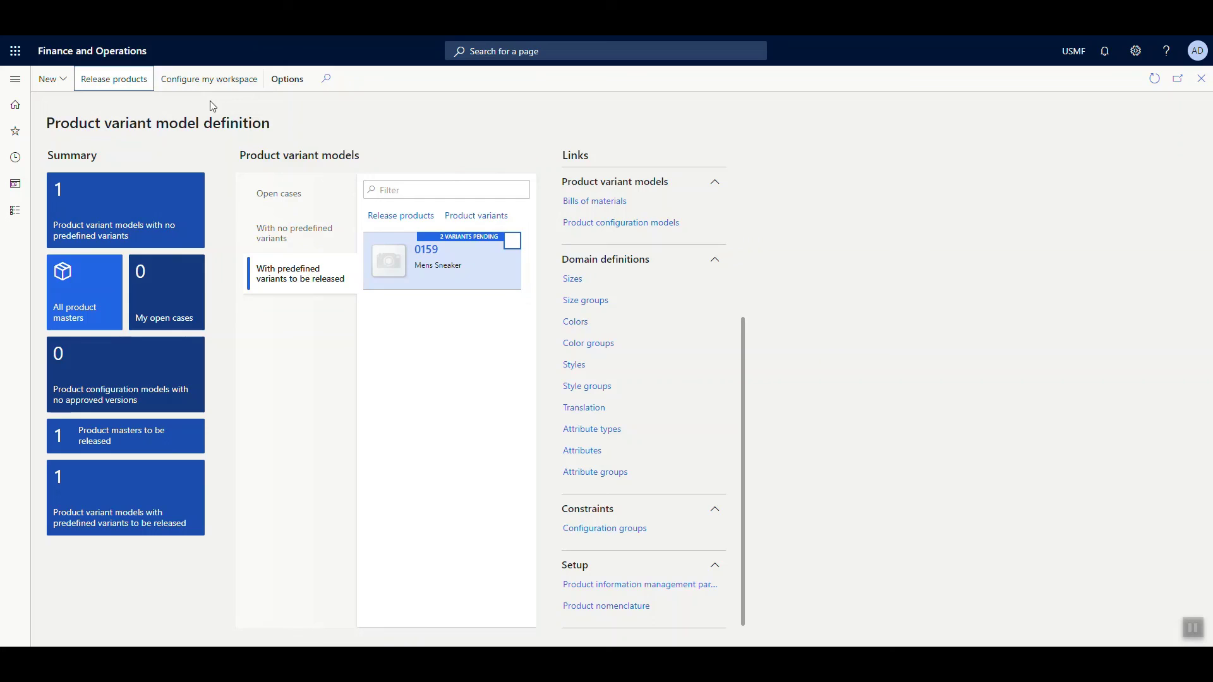
Step: Switch to the presentation to show its discussion points and closing slide, and return to the Finance and Operations module navigation
{"action": "key", "text": "alt+Tab"}
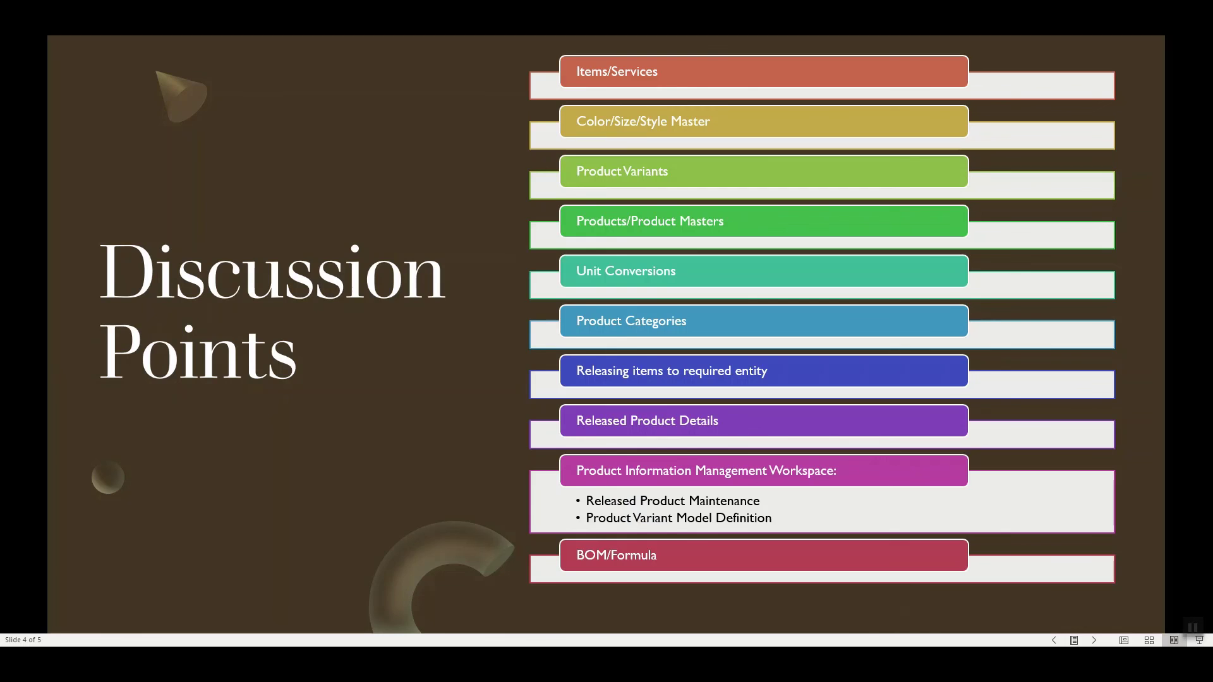
{"action": "left_click", "coordinate": [686, 391]}
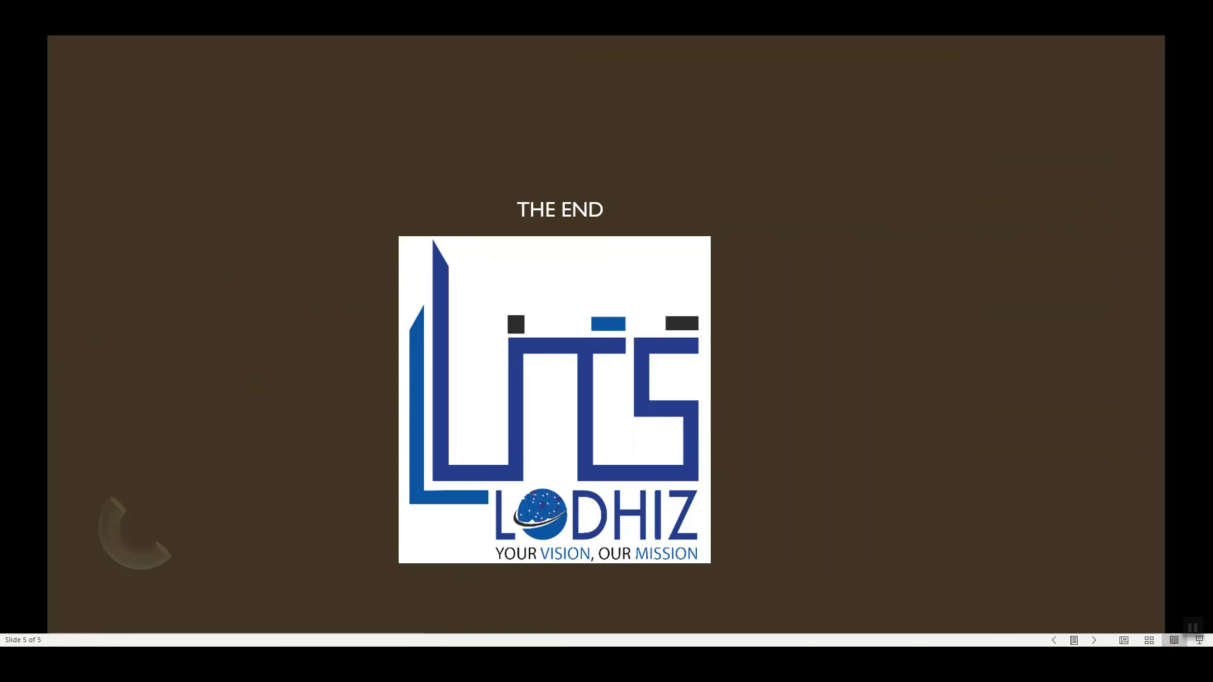
{"action": "key", "text": "alt+Tab"}
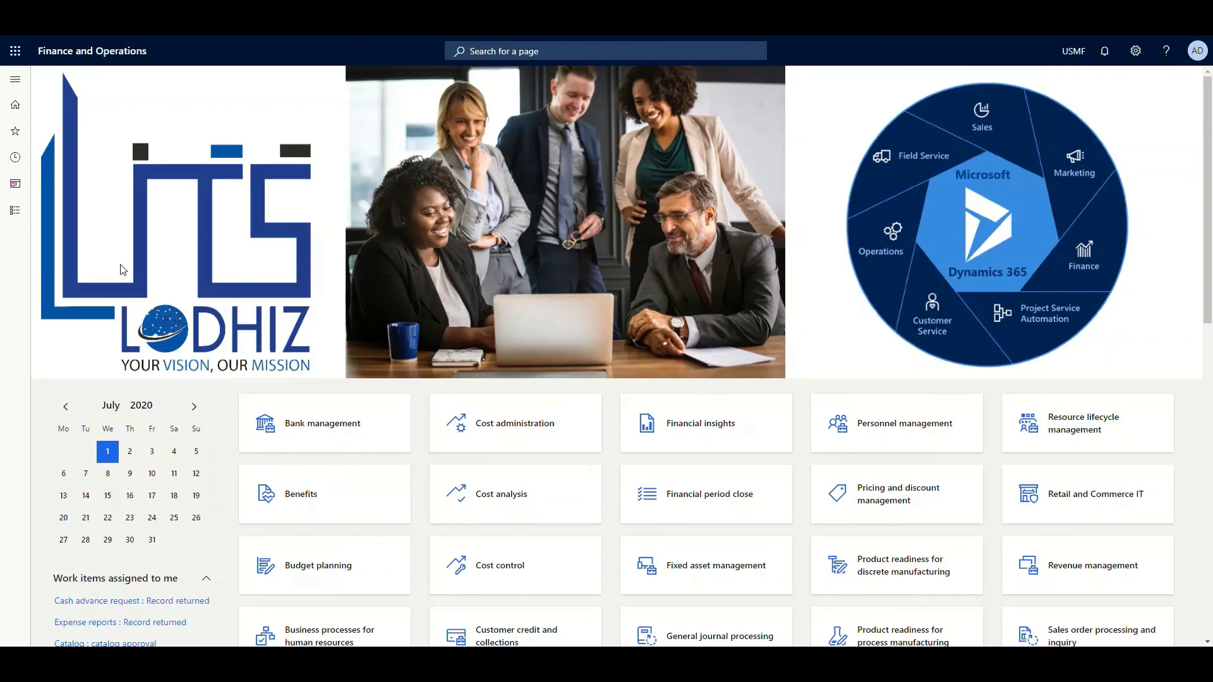
{"action": "left_click", "coordinate": [15, 211]}
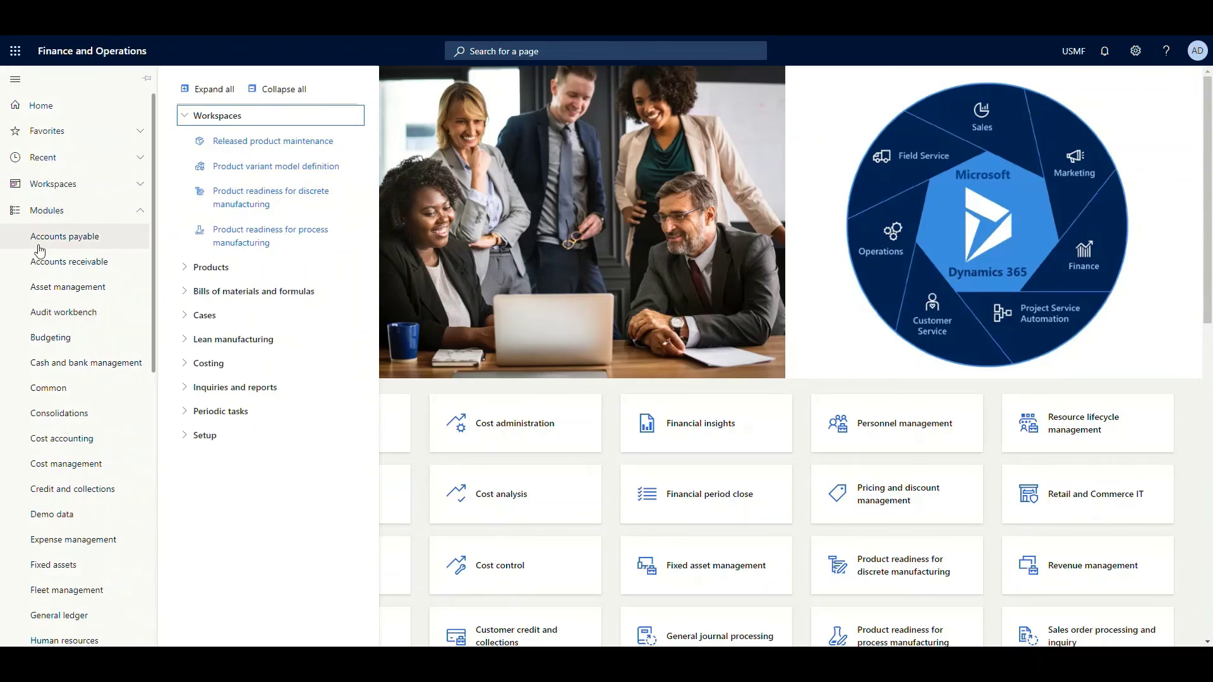
Step: Open the Released product maintenance workspace, list the recently released products, and preview the details of SH0001
{"action": "left_click", "coordinate": [261, 152]}
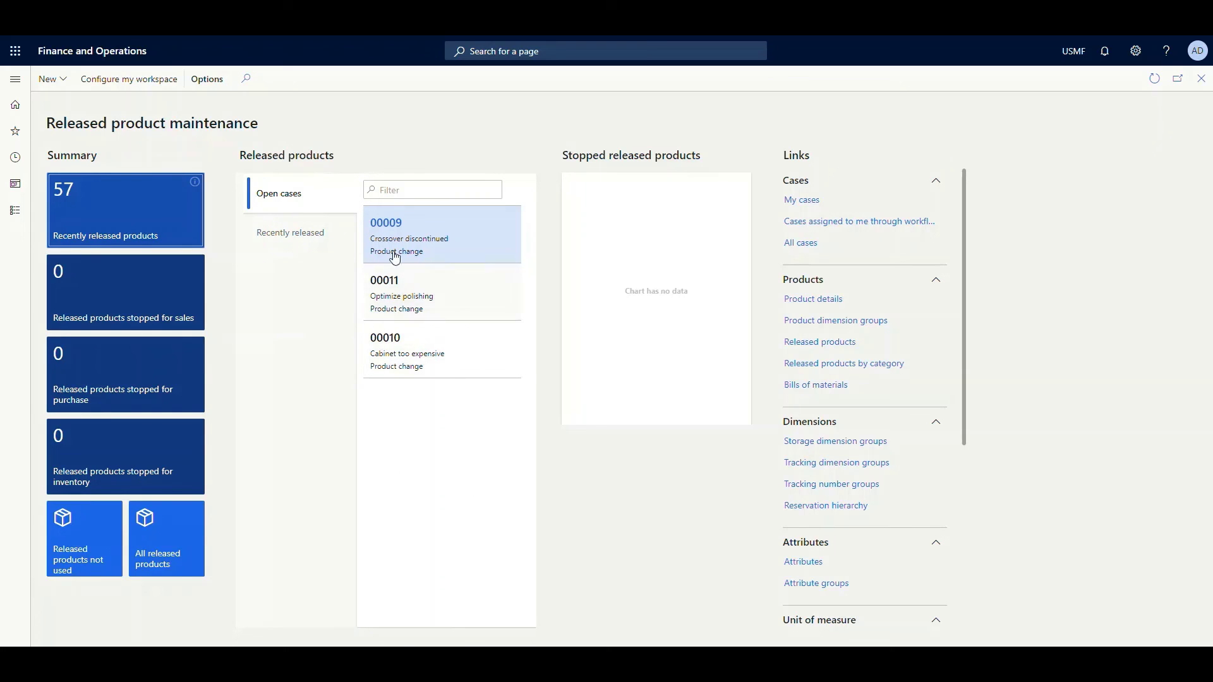
{"action": "left_click", "coordinate": [314, 245]}
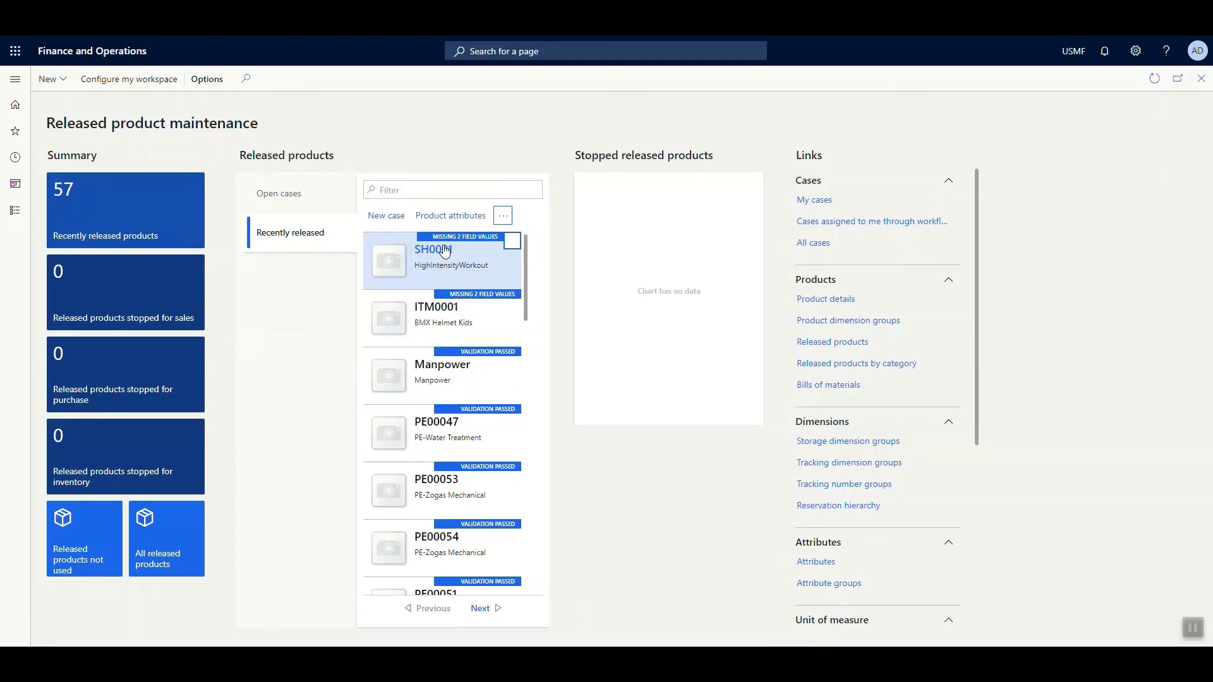
{"action": "mouse_move", "coordinate": [445, 250]}
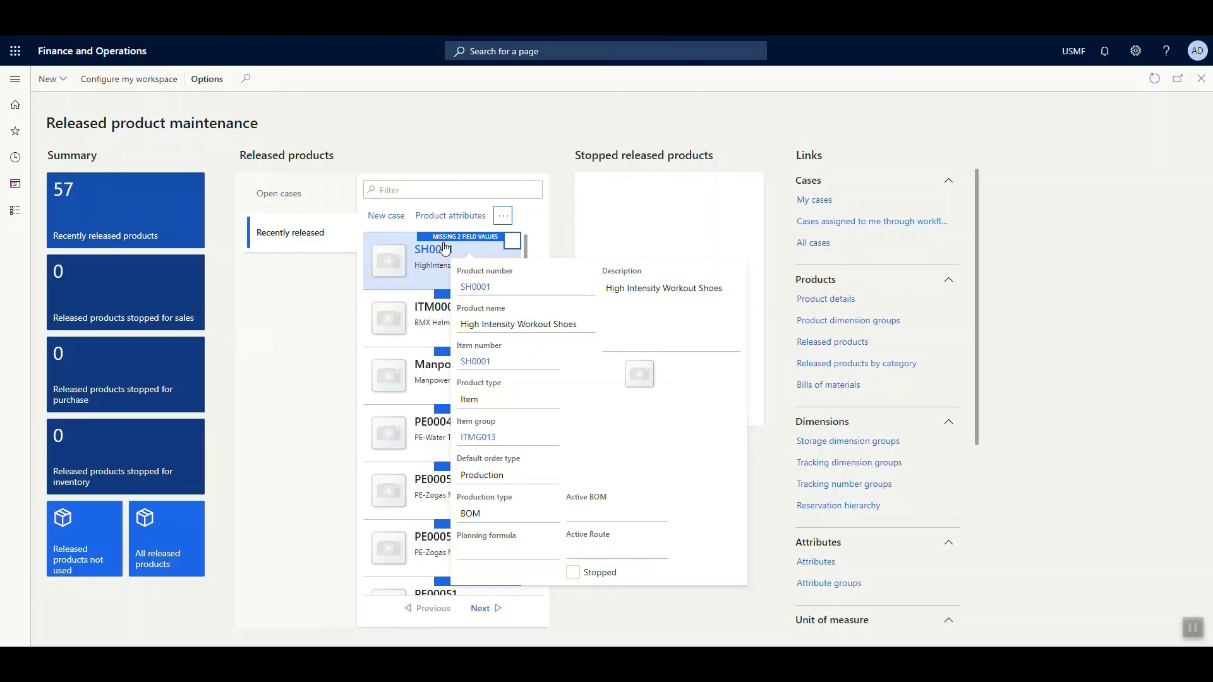
Step: Open released product SH0001, validate its setup, and return to the Released product maintenance workspace
{"action": "left_click", "coordinate": [442, 253]}
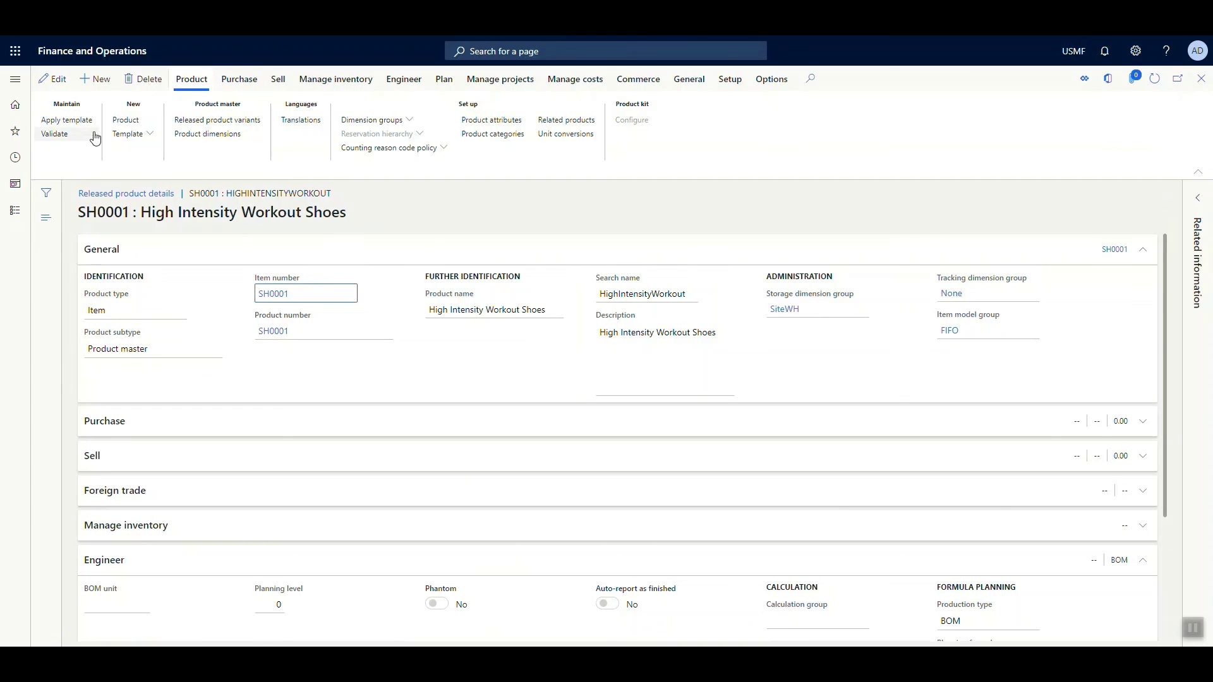
{"action": "left_click", "coordinate": [72, 135]}
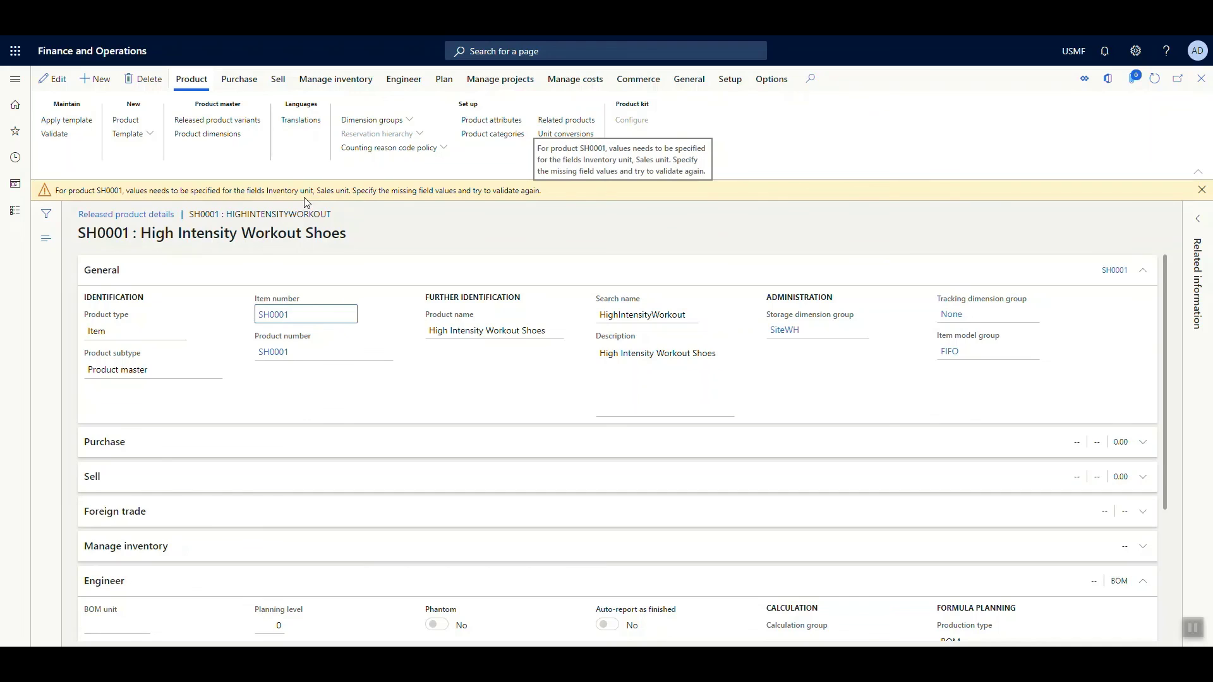
{"action": "key", "text": "Escape"}
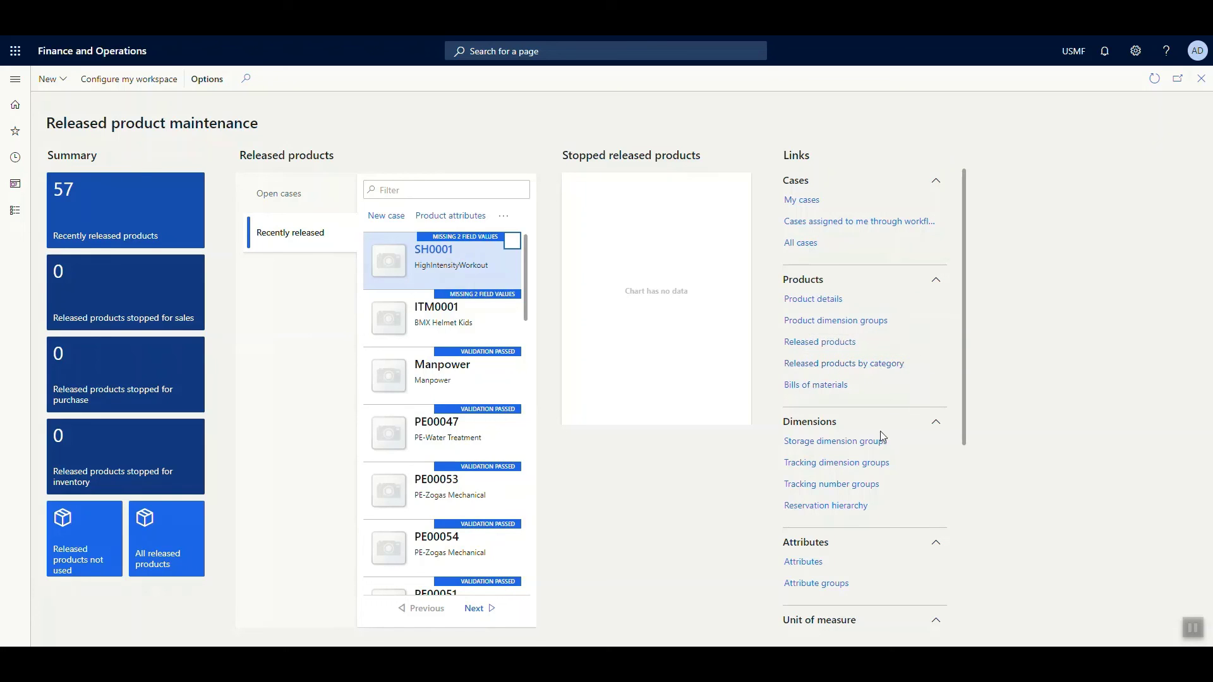
Step: Review the Released product maintenance workspace's related links and its record creation options, and return to the module navigation without creating a record
{"action": "scroll", "coordinate": [880, 431], "scroll_direction": "down", "scroll_amount": 5}
{"action": "scroll", "coordinate": [853, 409], "scroll_direction": "down", "scroll_amount": 3}
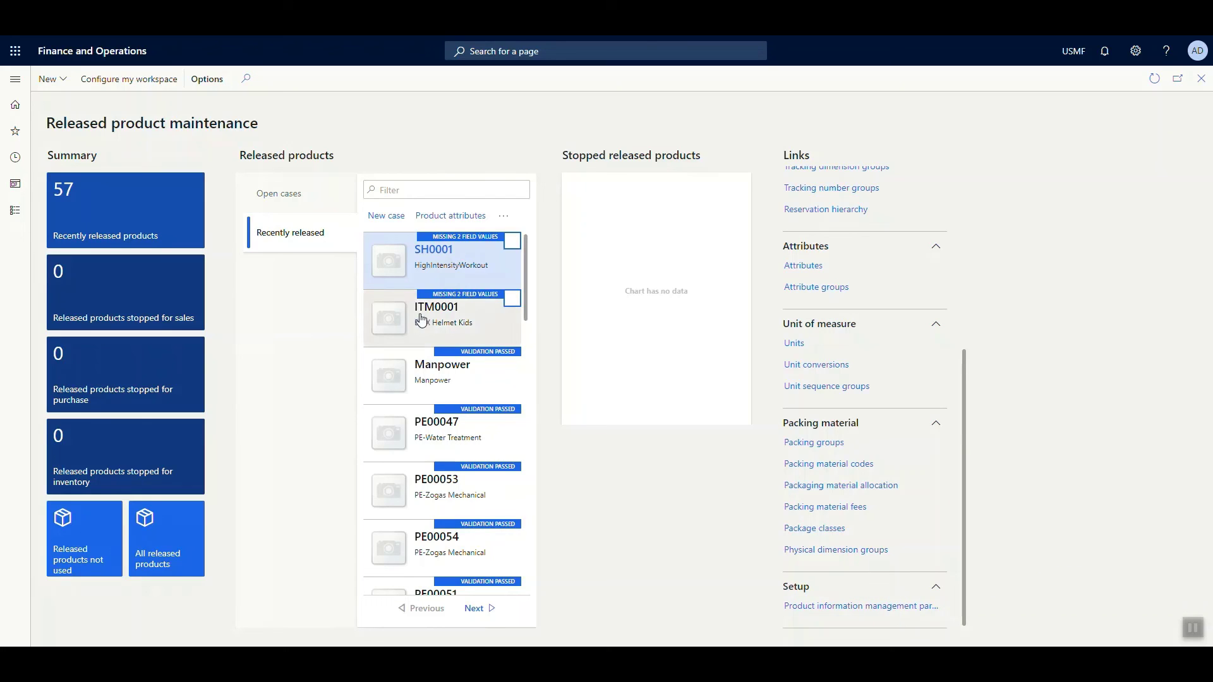
{"action": "left_click", "coordinate": [50, 78]}
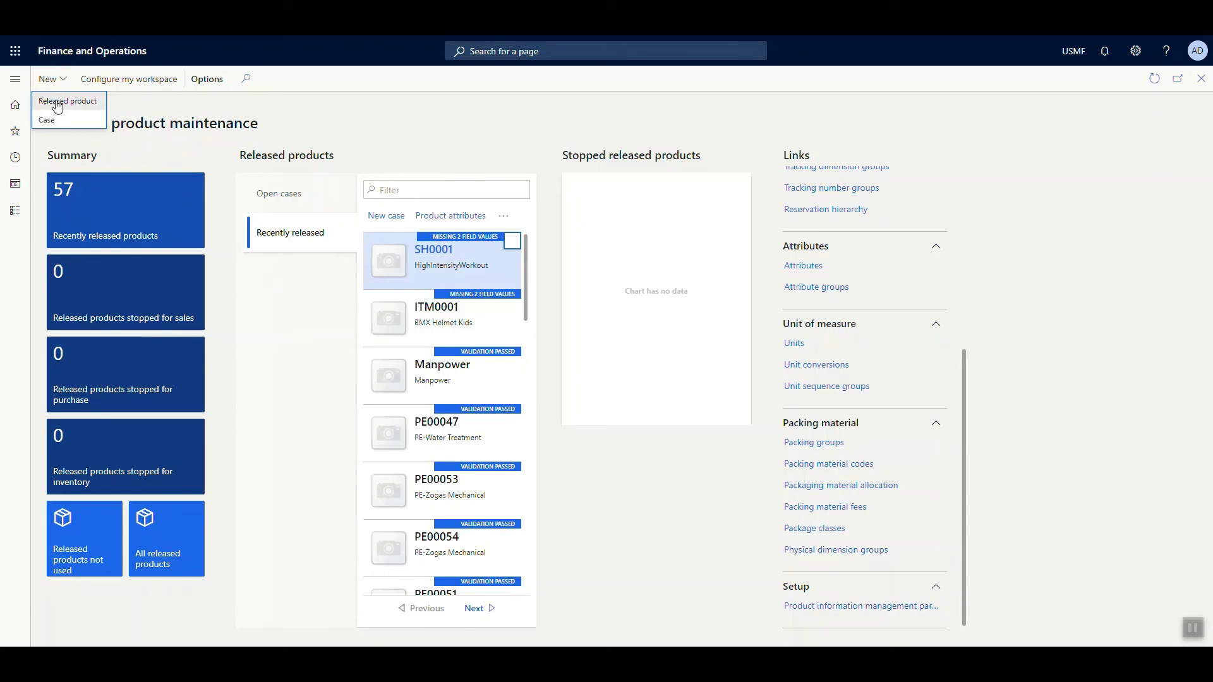
{"action": "left_click", "coordinate": [146, 116]}
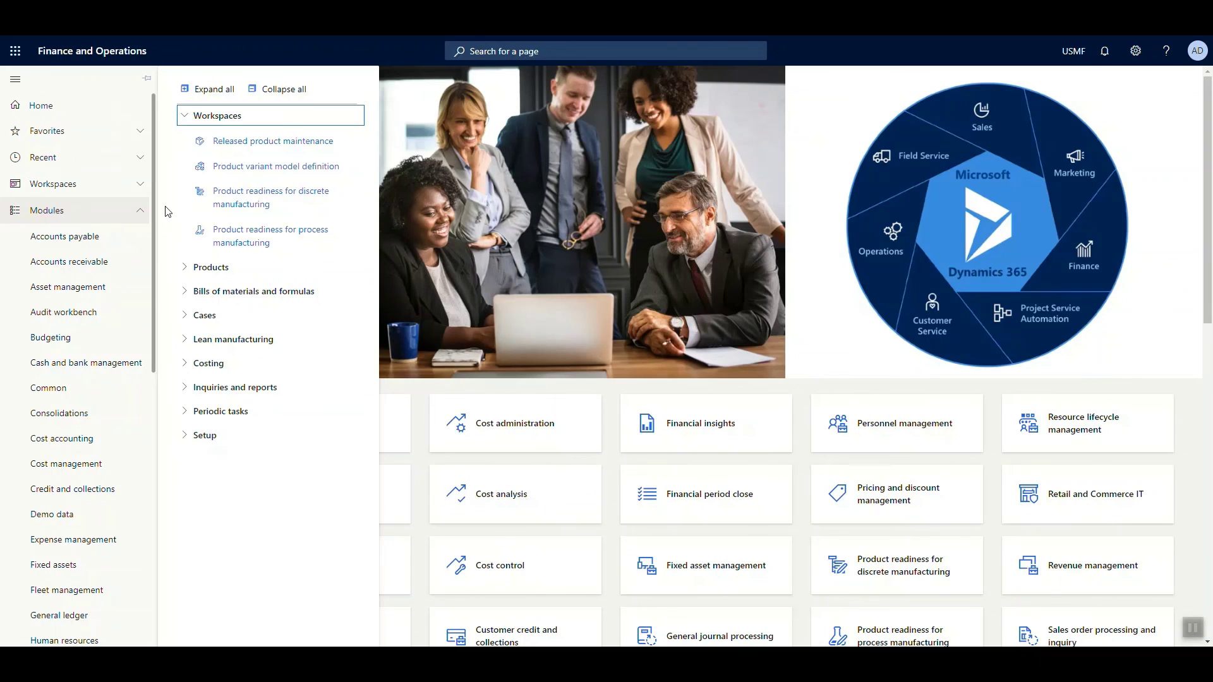
Step: Open the Product variant model definition workspace and review models without predefined variants, models with predefined variants to be released, and the related links
{"action": "left_click", "coordinate": [230, 167]}
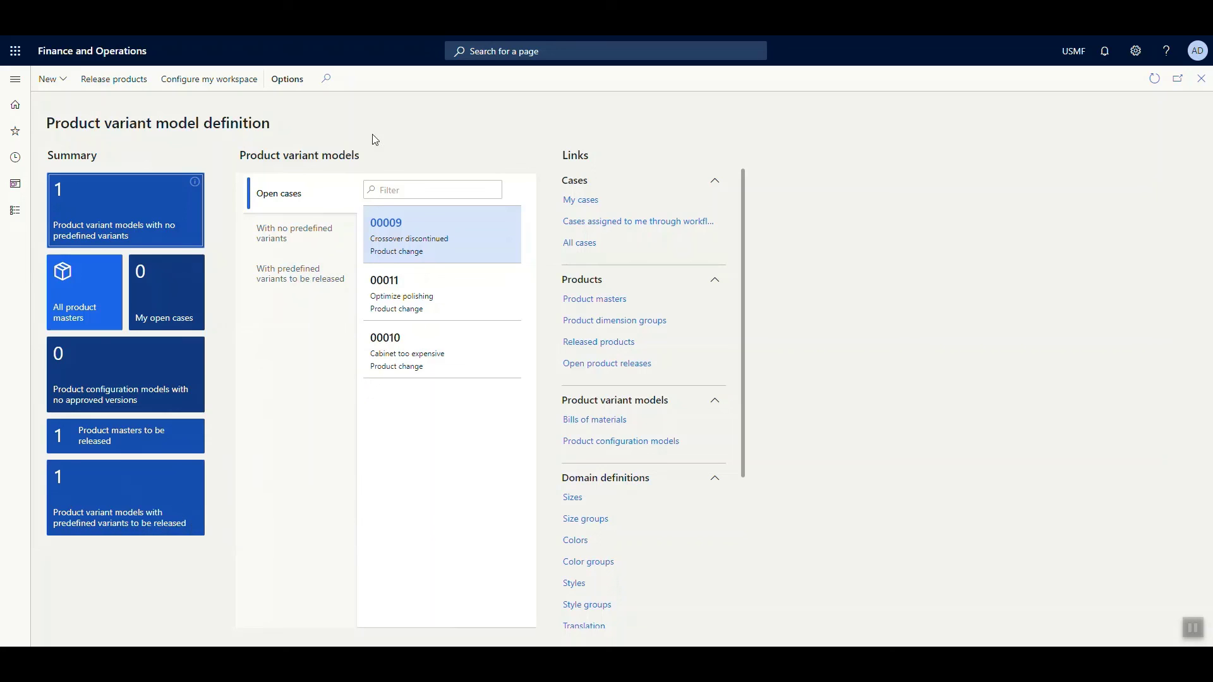
{"action": "left_click", "coordinate": [305, 237]}
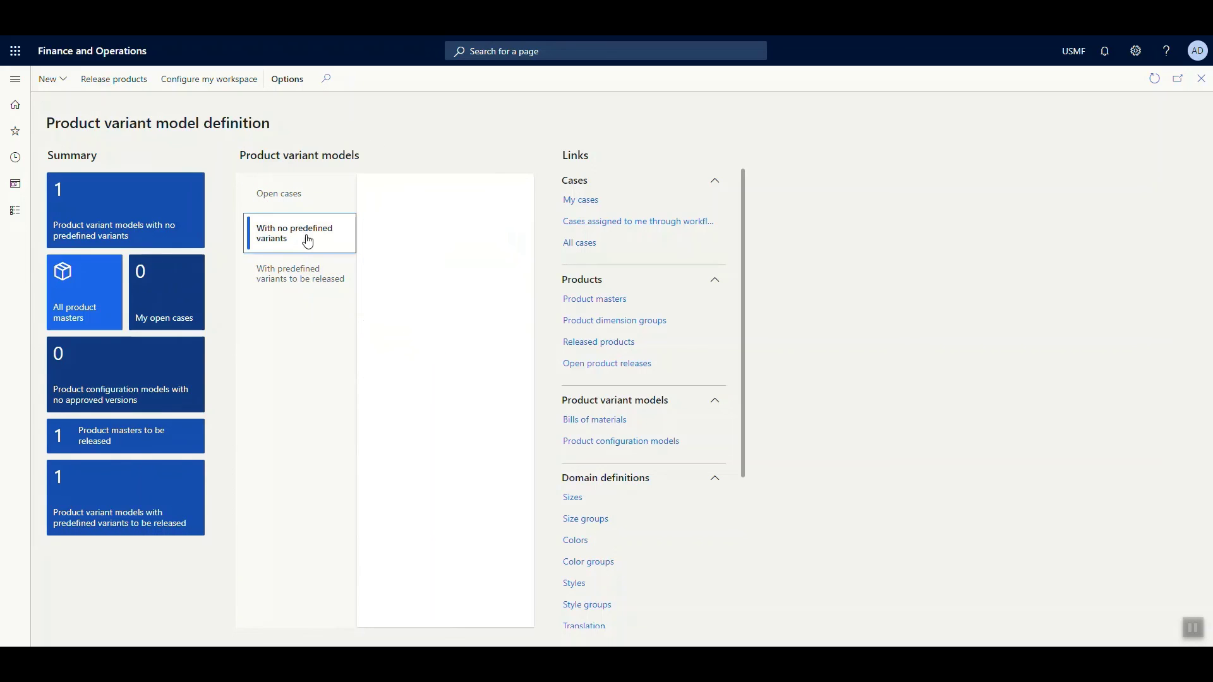
{"action": "left_click", "coordinate": [304, 284]}
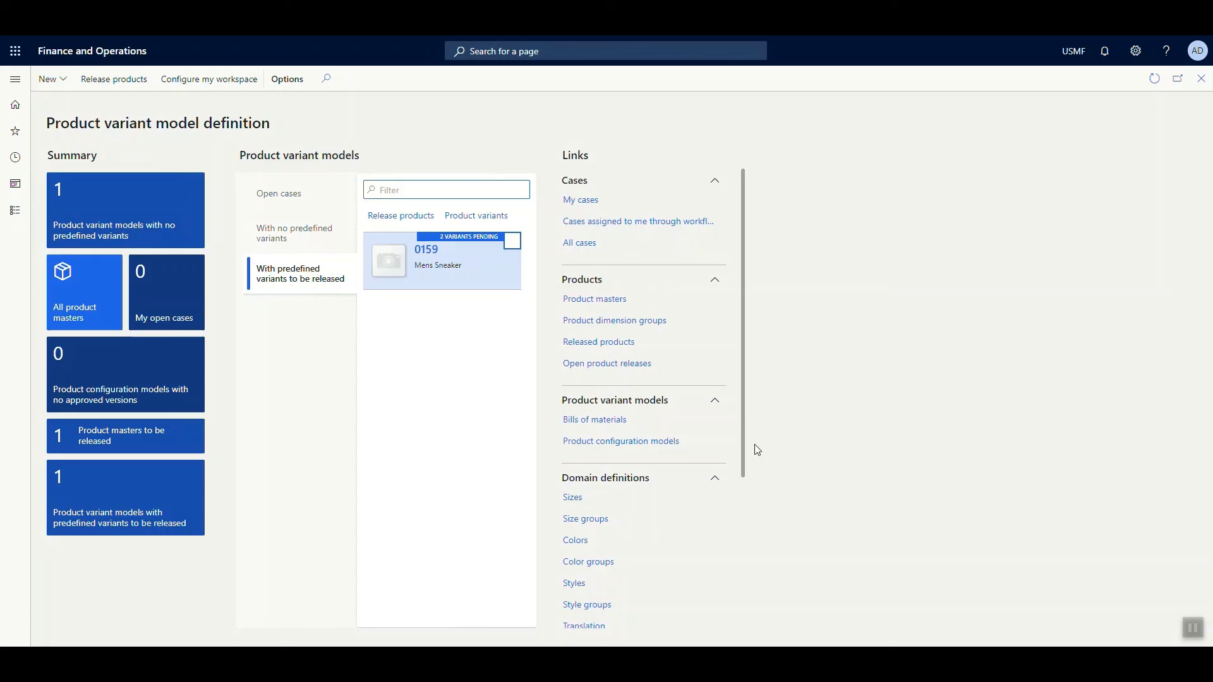
{"action": "scroll", "coordinate": [669, 496], "scroll_direction": "down", "scroll_amount": 3}
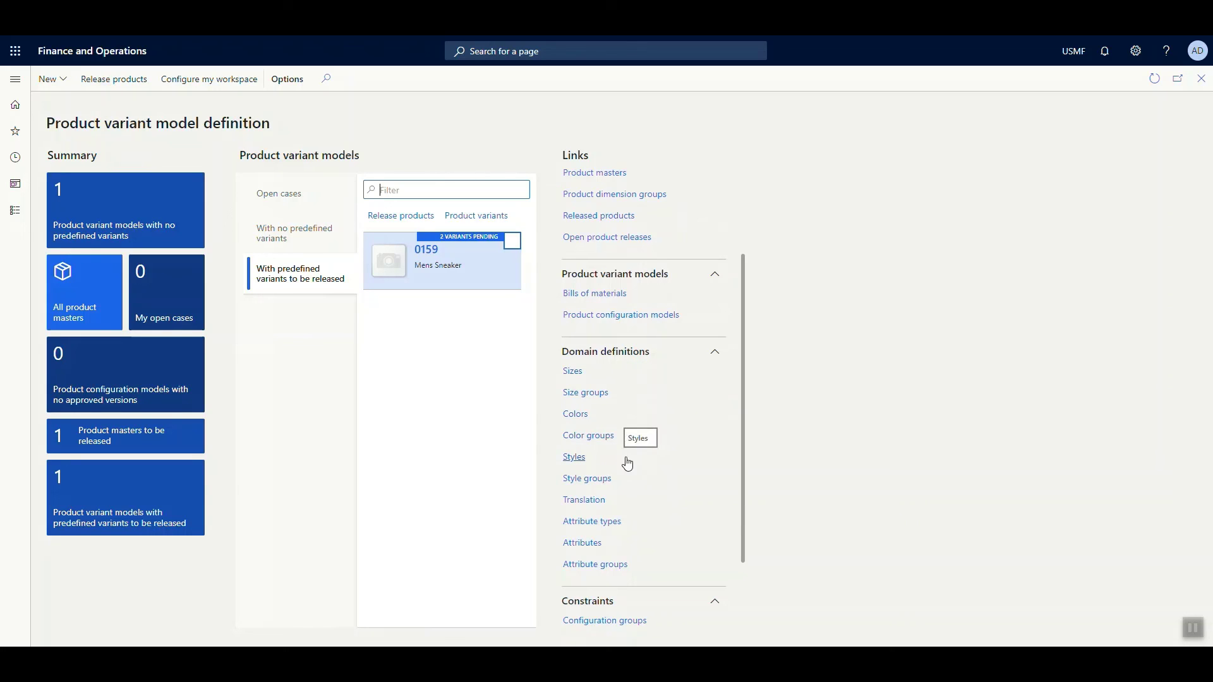
{"action": "scroll", "coordinate": [633, 530], "scroll_direction": "down", "scroll_amount": 1}
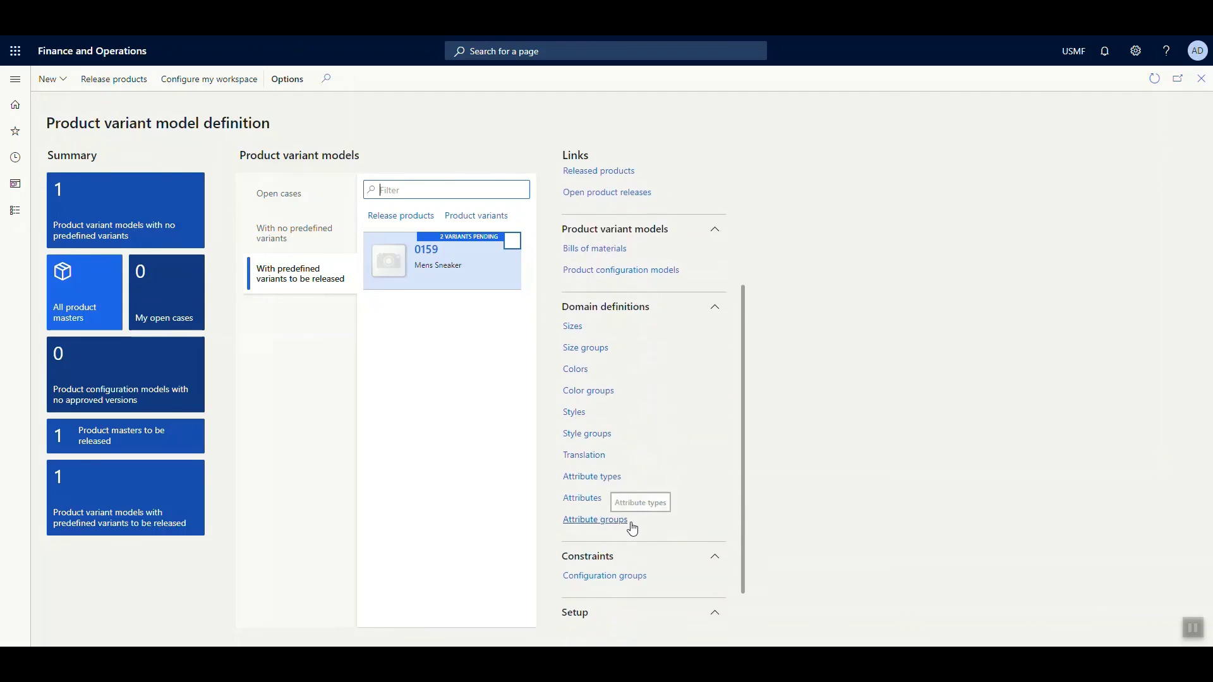
{"action": "scroll", "coordinate": [638, 534], "scroll_direction": "down", "scroll_amount": 1}
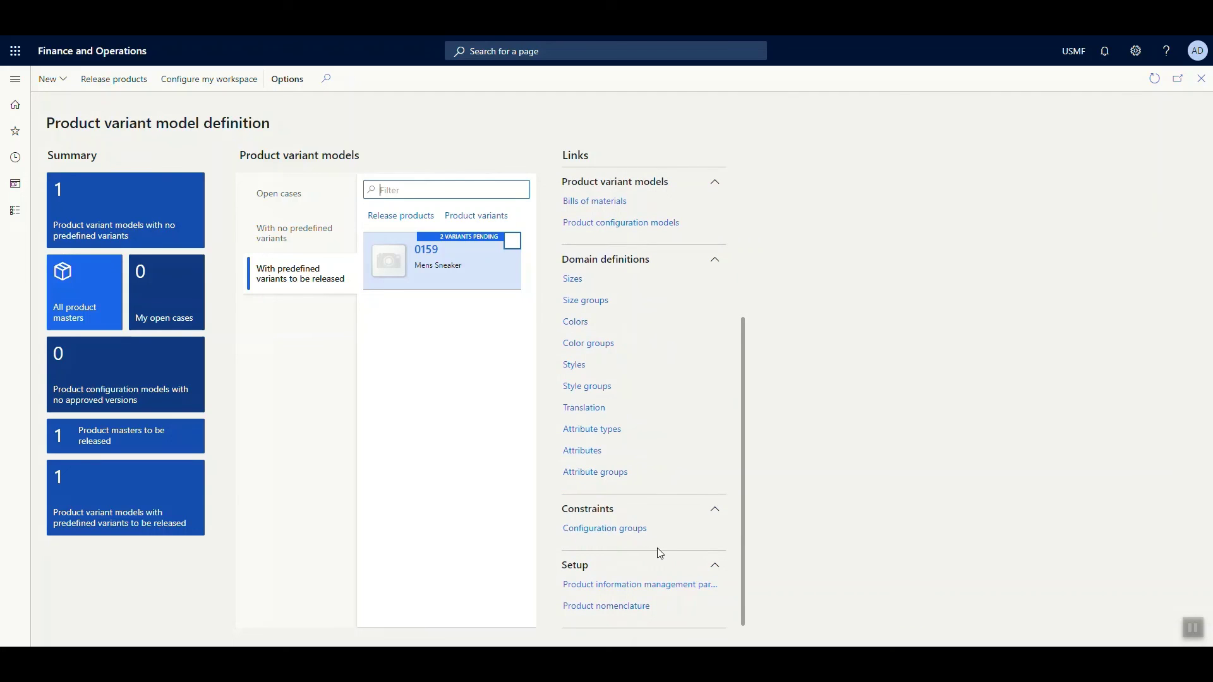
Step: Check the variant workspace's record creation options and the Release products wizard, leaving it without selecting any products
{"action": "left_click", "coordinate": [61, 87]}
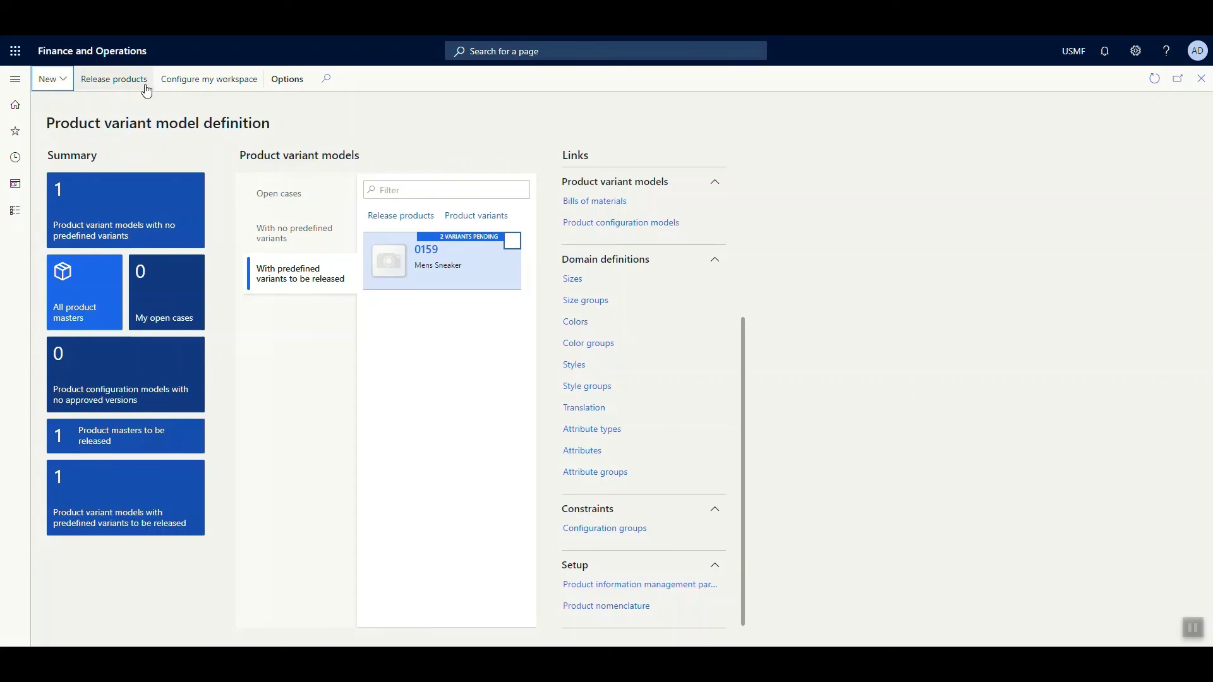
{"action": "left_click", "coordinate": [115, 79]}
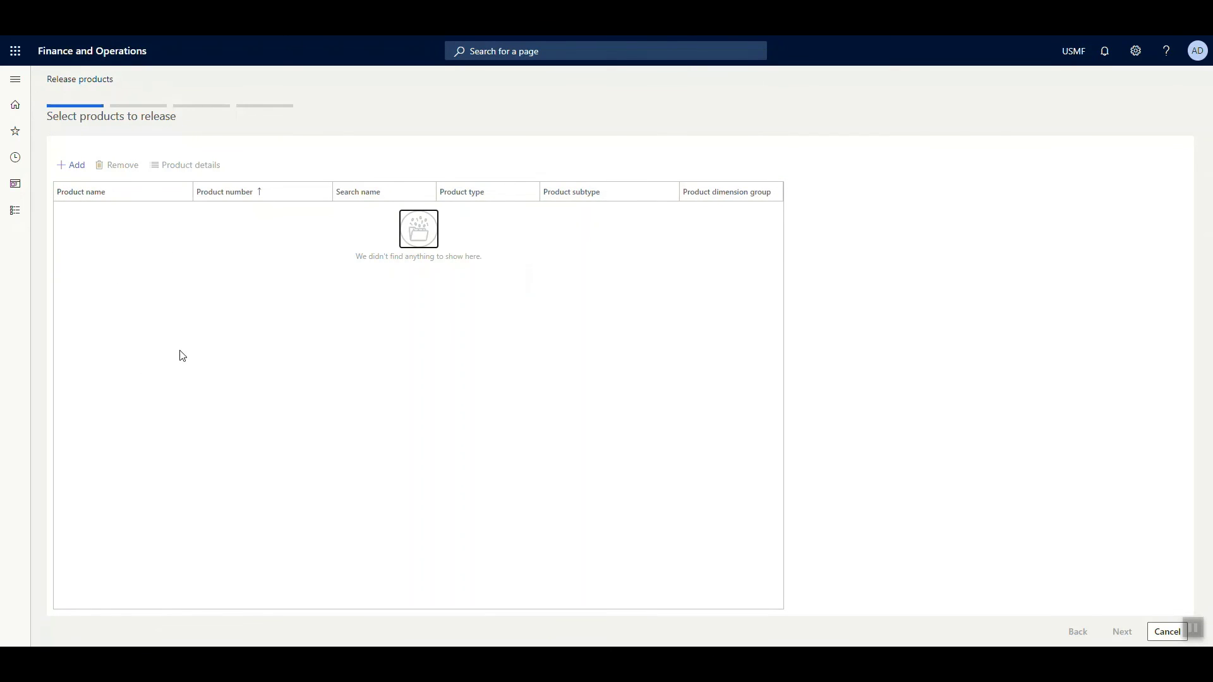
{"action": "key", "text": "Escape"}
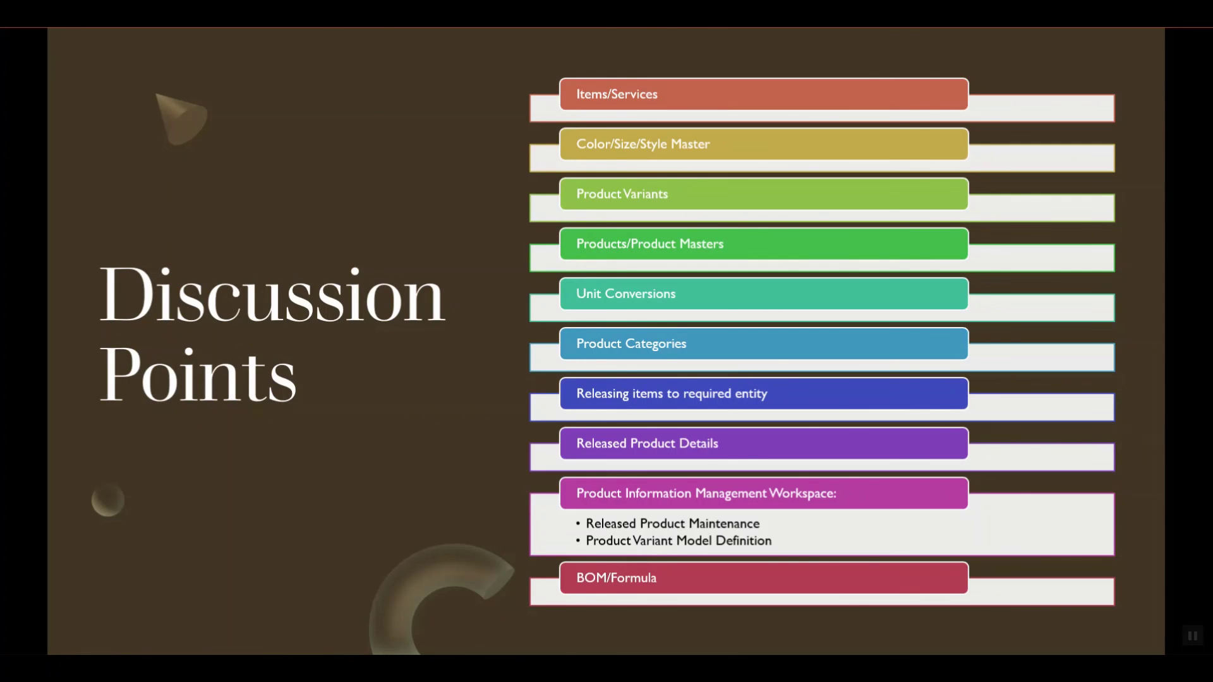
Step: Advance the presentation from the discussion points to its closing slide
{"action": "key", "text": "Right"}
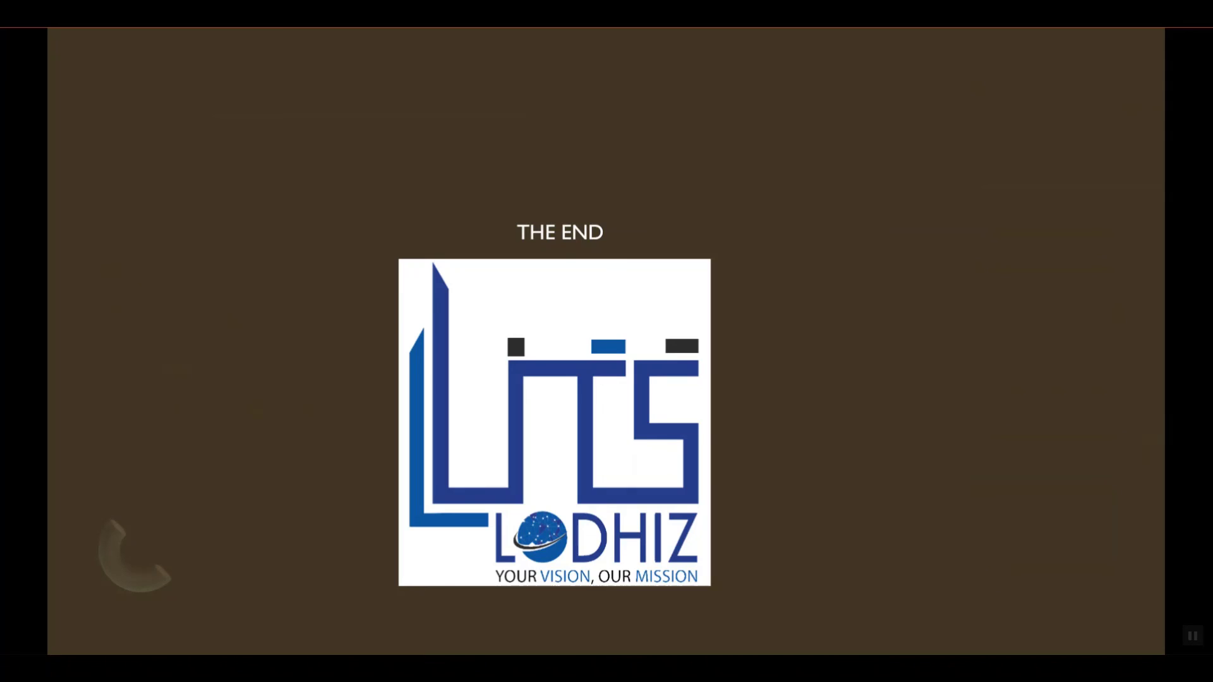